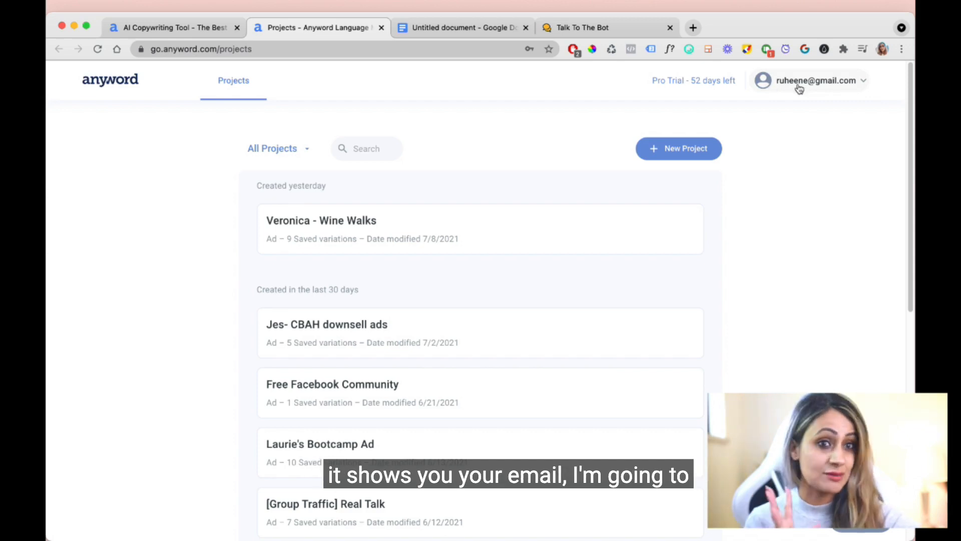
Step: Open the account settings and add "cure" from the NO NO WORDS document to the blacklisted words
{"action": "left_click", "coordinate": [837, 82]}
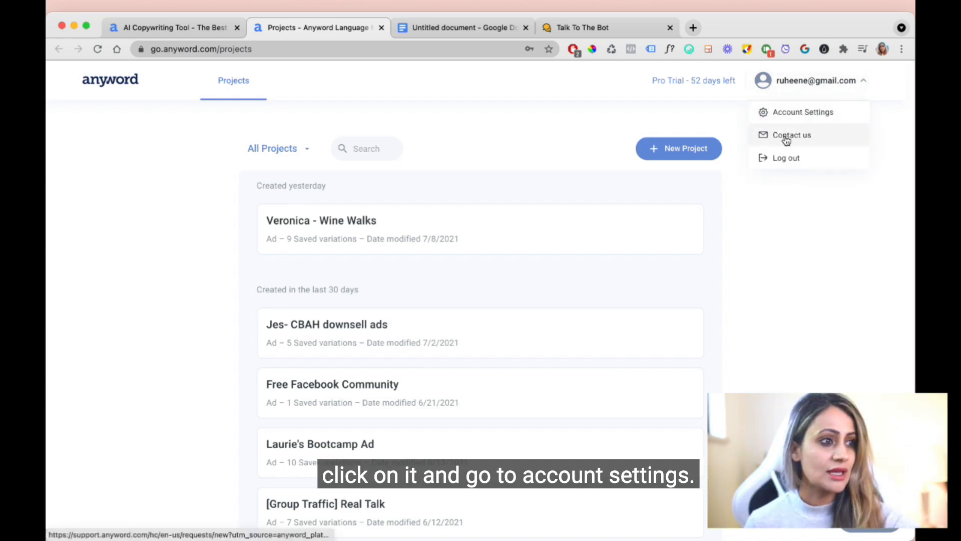
{"action": "left_click", "coordinate": [792, 113]}
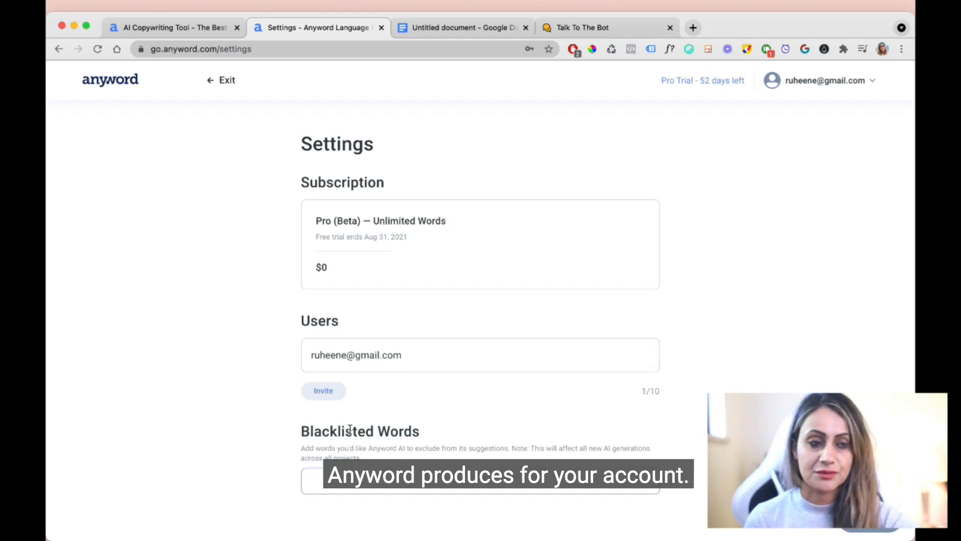
{"action": "left_click", "coordinate": [481, 28]}
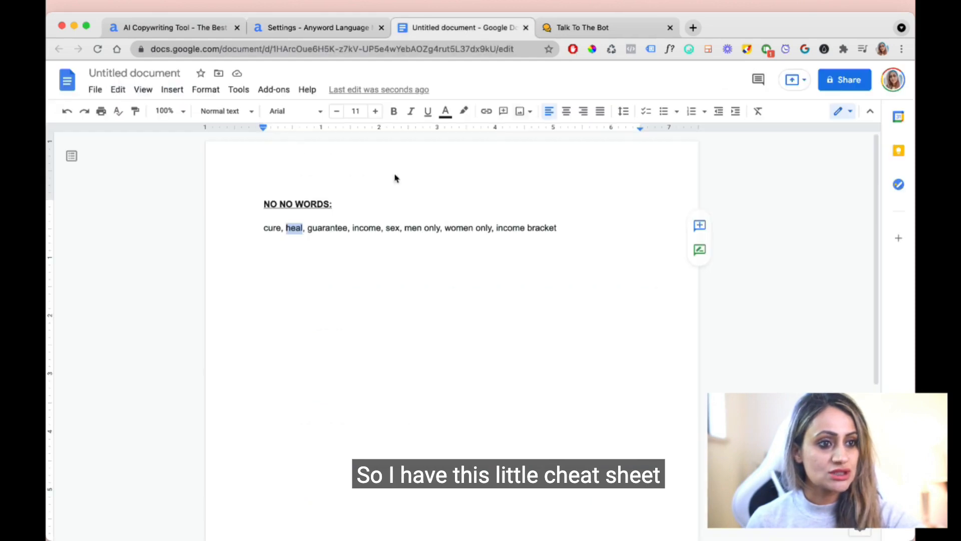
{"action": "left_click_drag", "start_coordinate": [281, 229], "coordinate": [266, 228]}
{"action": "key", "text": "super+c"}
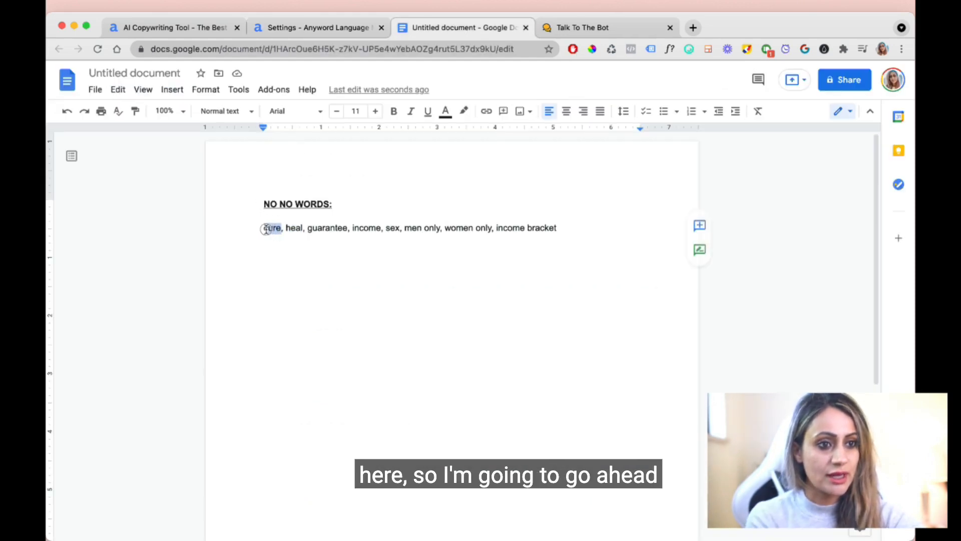
{"action": "left_click", "coordinate": [287, 27]}
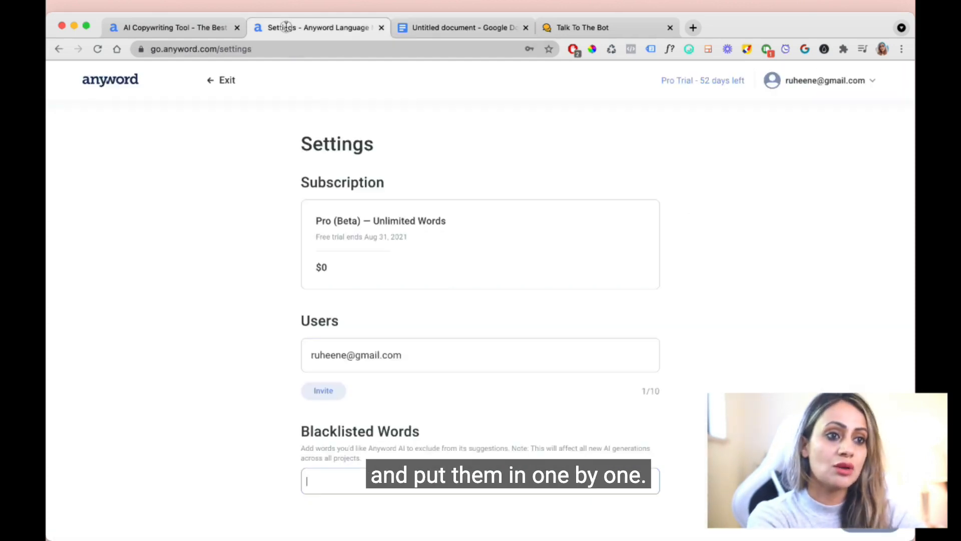
{"action": "key", "text": "super+v"}
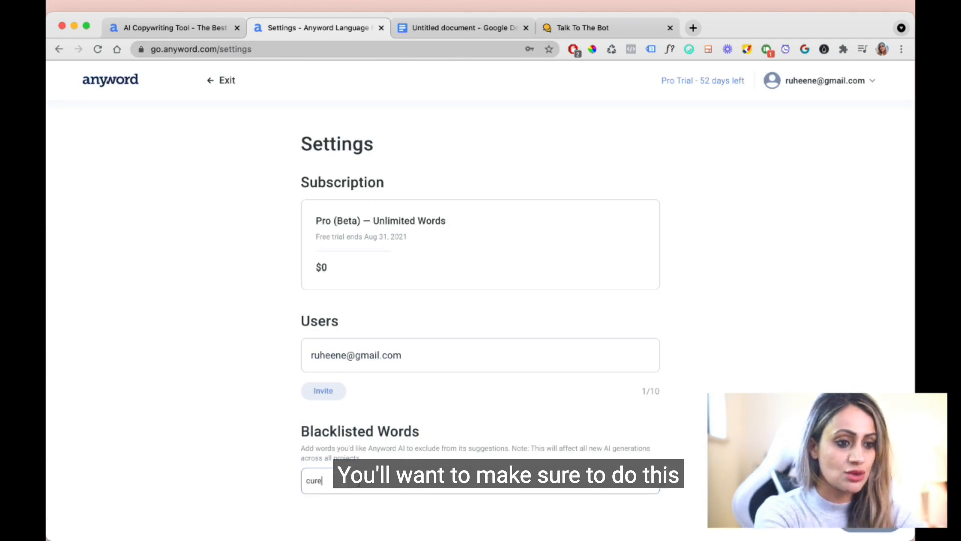
{"action": "key", "text": "Return"}
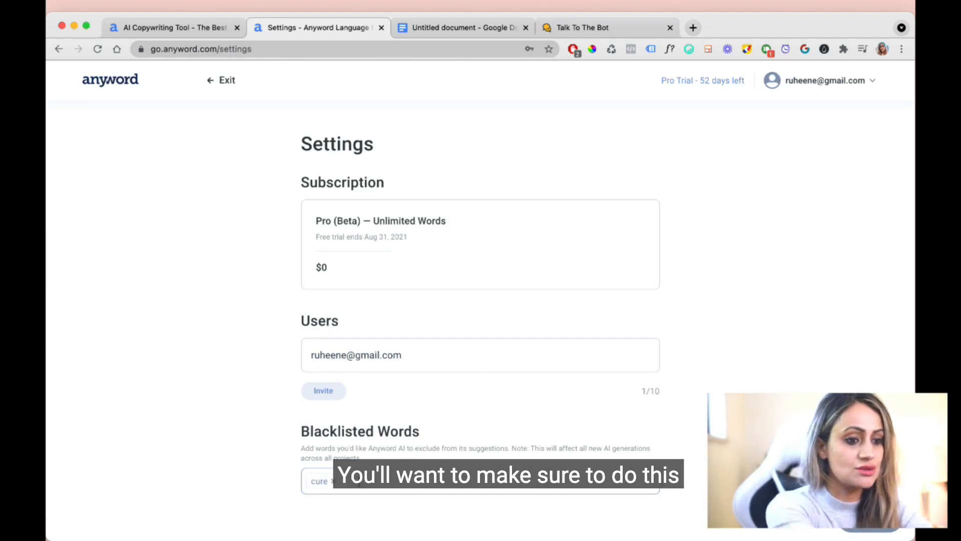
Step: Copy "heal" and "guarantee" one at a time from the NO NO WORDS document into the blacklisted words
{"action": "left_click", "coordinate": [446, 32]}
{"action": "double_click", "coordinate": [294, 228]}
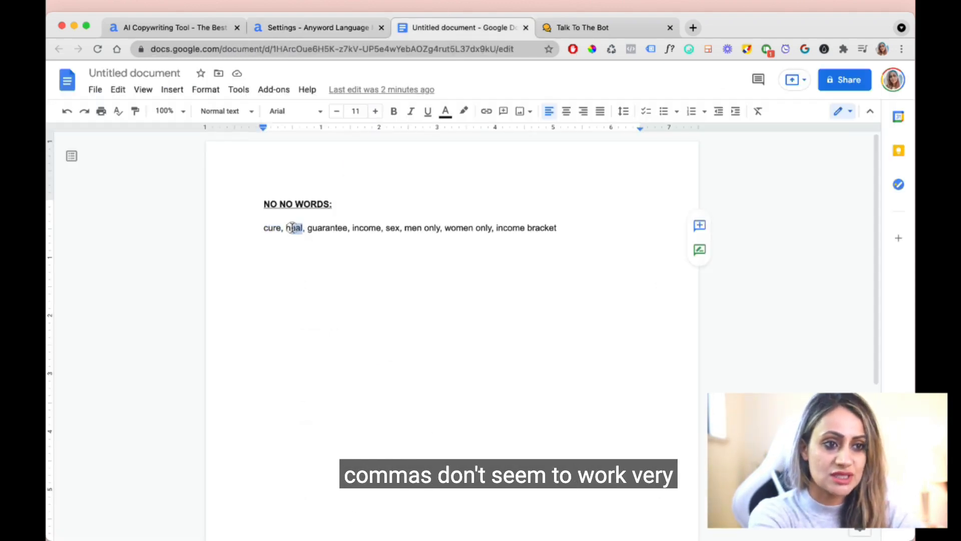
{"action": "left_click", "coordinate": [292, 30]}
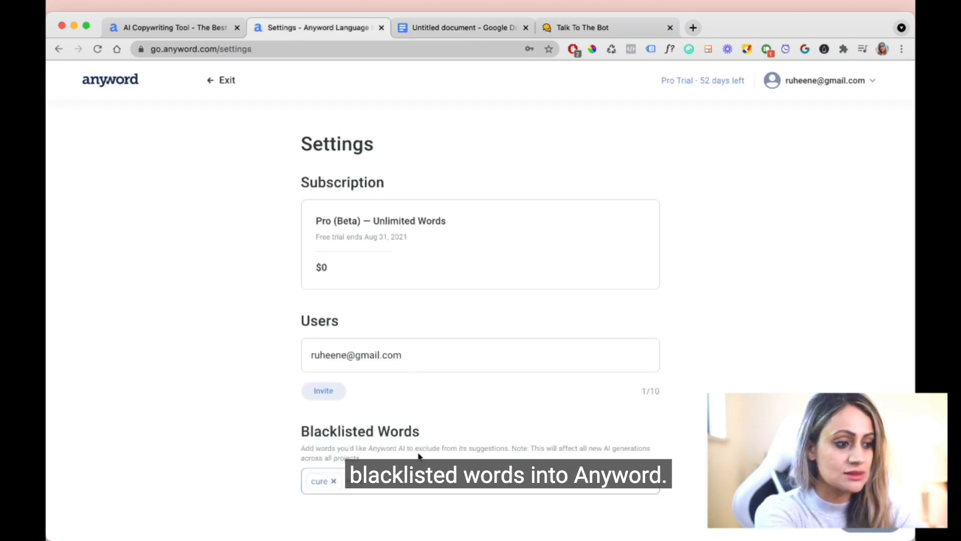
{"action": "left_click", "coordinate": [482, 29]}
{"action": "left_click_drag", "start_coordinate": [348, 228], "coordinate": [308, 228]}
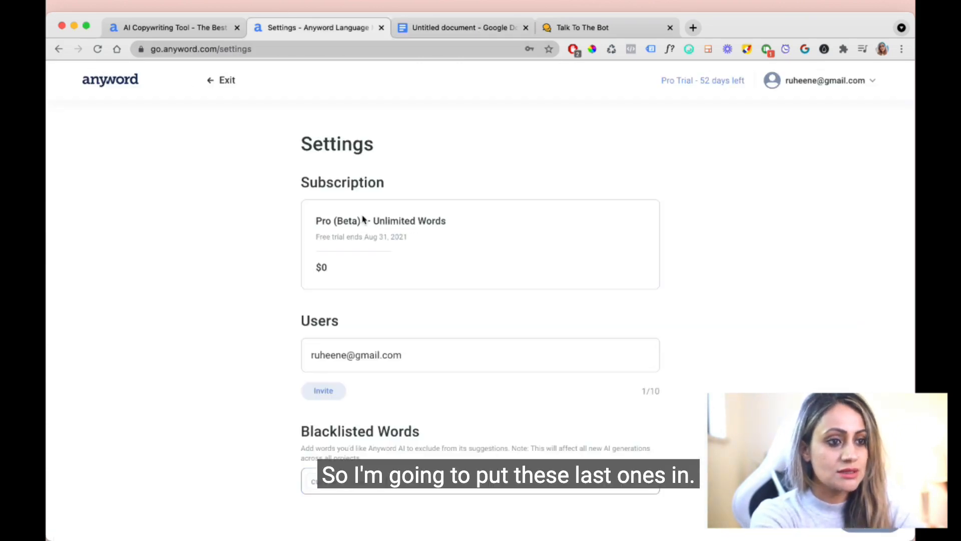
{"action": "left_click", "coordinate": [316, 29]}
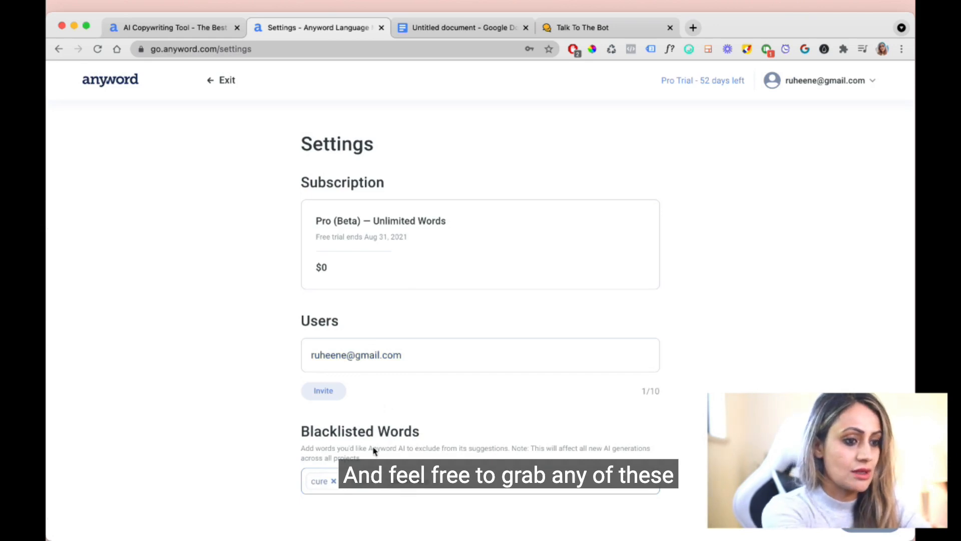
Step: Copy "income" and "sex" one at a time from the Google Docs word list into the blacklisted words
{"action": "left_click", "coordinate": [455, 29]}
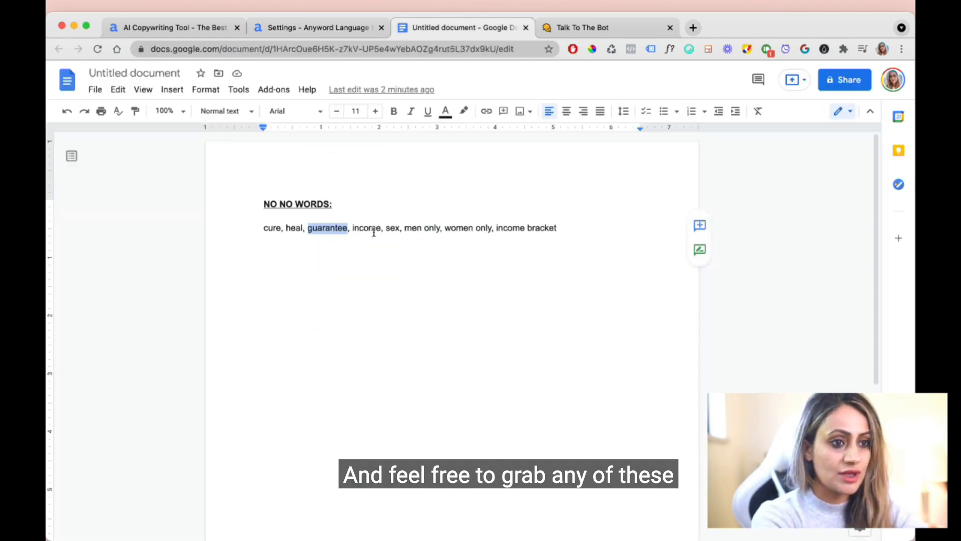
{"action": "left_click_drag", "start_coordinate": [383, 228], "coordinate": [352, 228]}
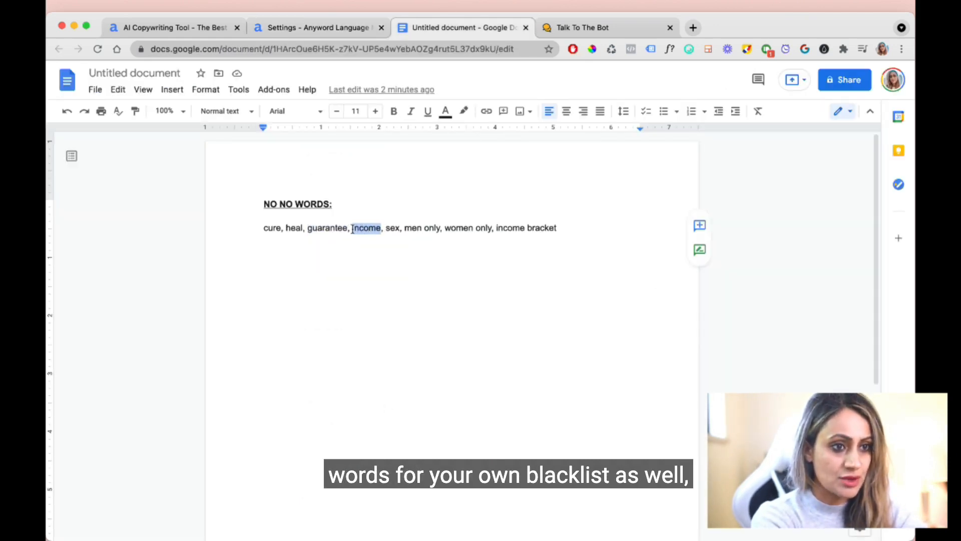
{"action": "left_click", "coordinate": [304, 25]}
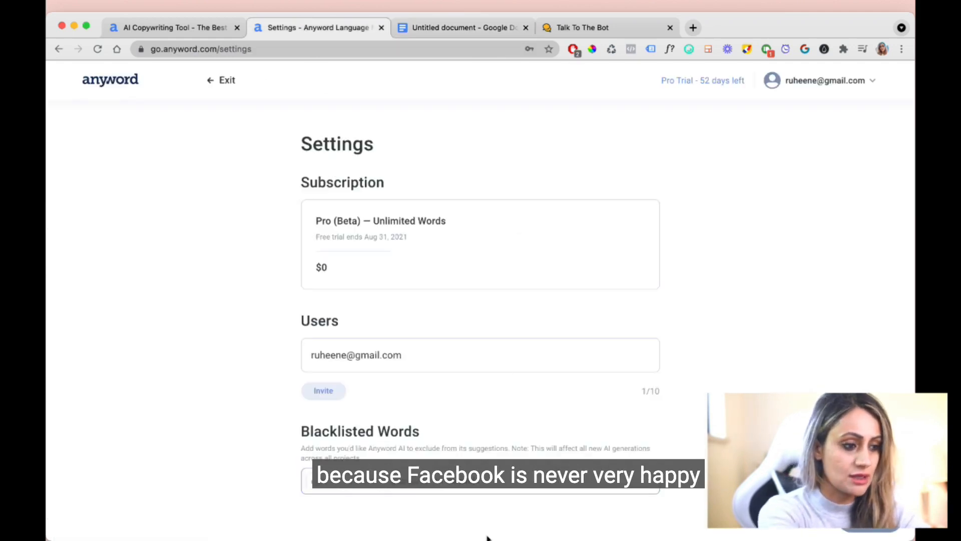
{"action": "left_click", "coordinate": [447, 28]}
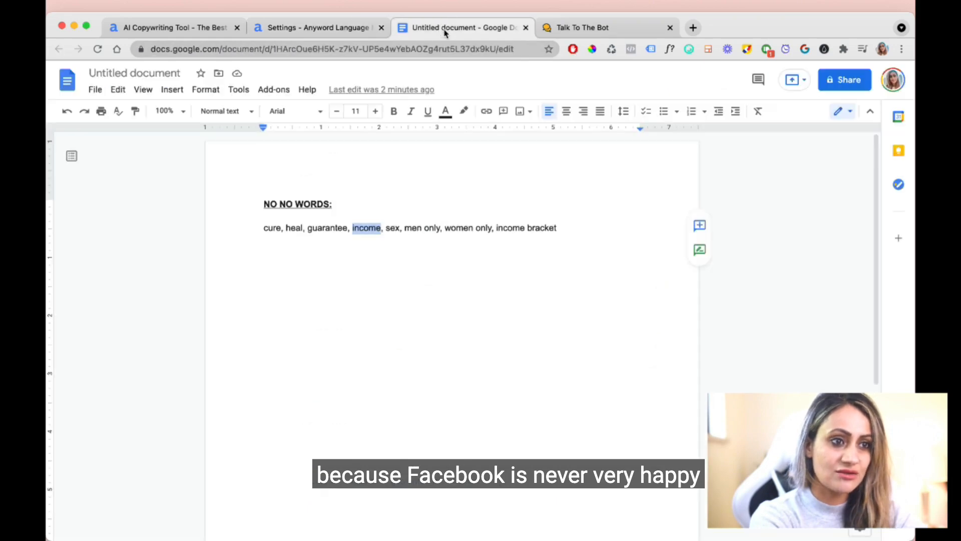
{"action": "double_click", "coordinate": [397, 228]}
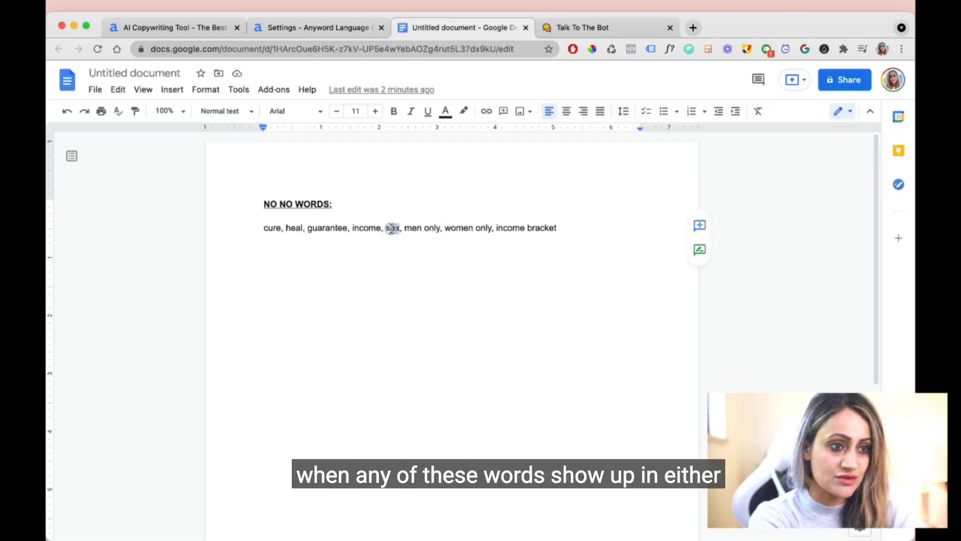
{"action": "left_click", "coordinate": [326, 28]}
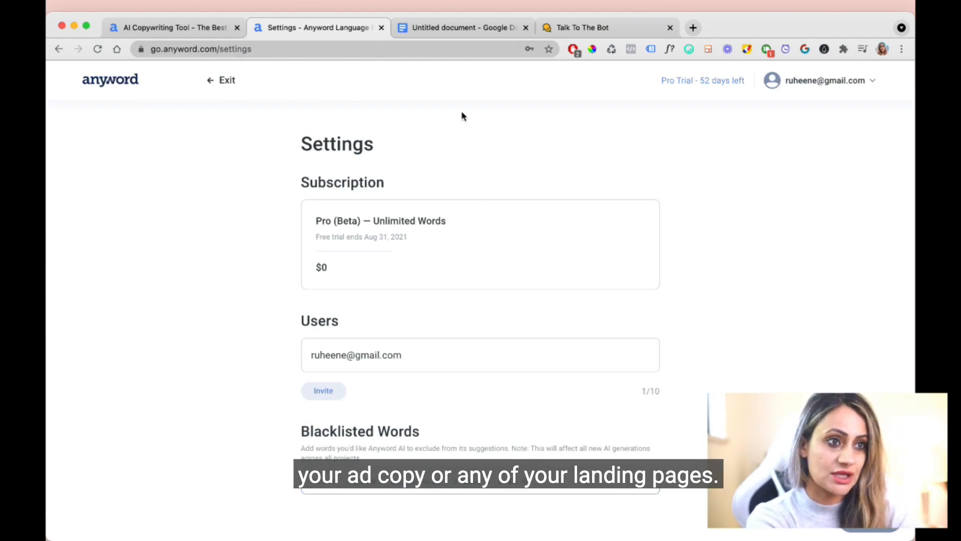
Step: Copy the phrase "men only" from the Google Docs word list into Anyword's blacklisted words
{"action": "left_click", "coordinate": [438, 31]}
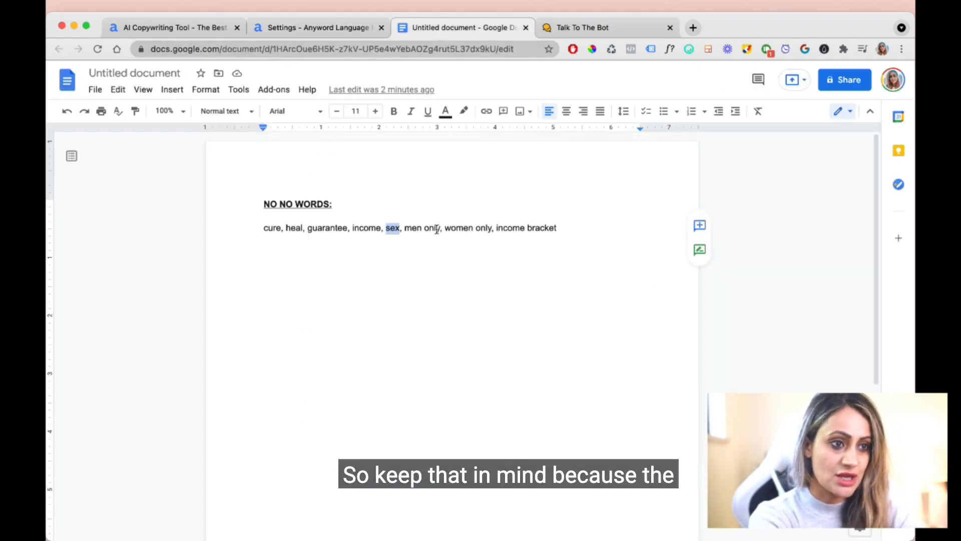
{"action": "left_click_drag", "start_coordinate": [440, 228], "coordinate": [404, 228]}
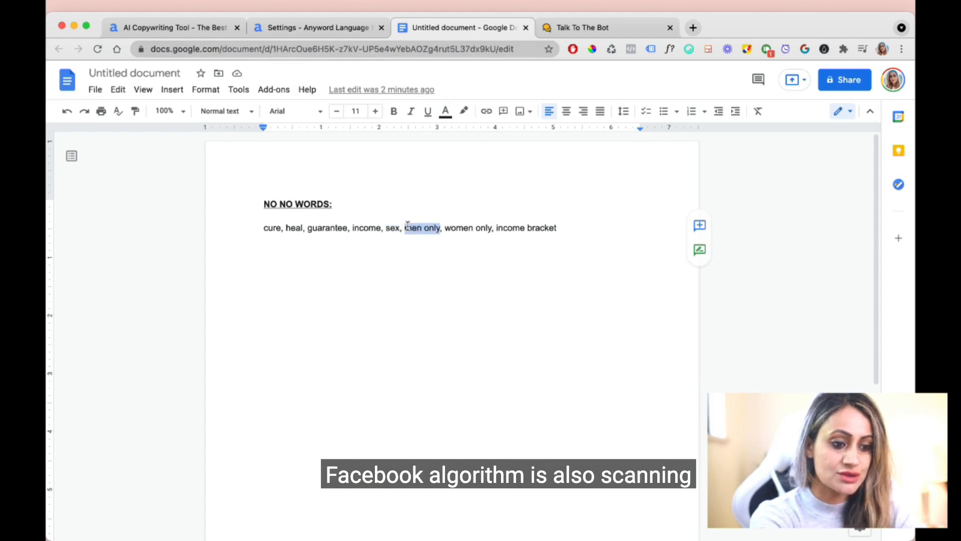
{"action": "left_click", "coordinate": [307, 30]}
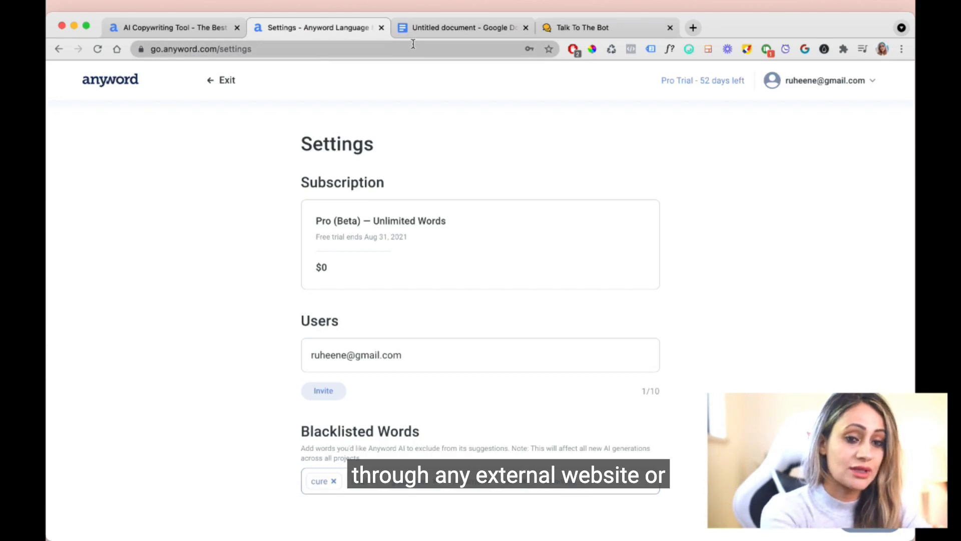
Step: Copy "women only" from the Google Docs word list and add it as a blacklisted entry in Anyword
{"action": "left_click", "coordinate": [435, 29]}
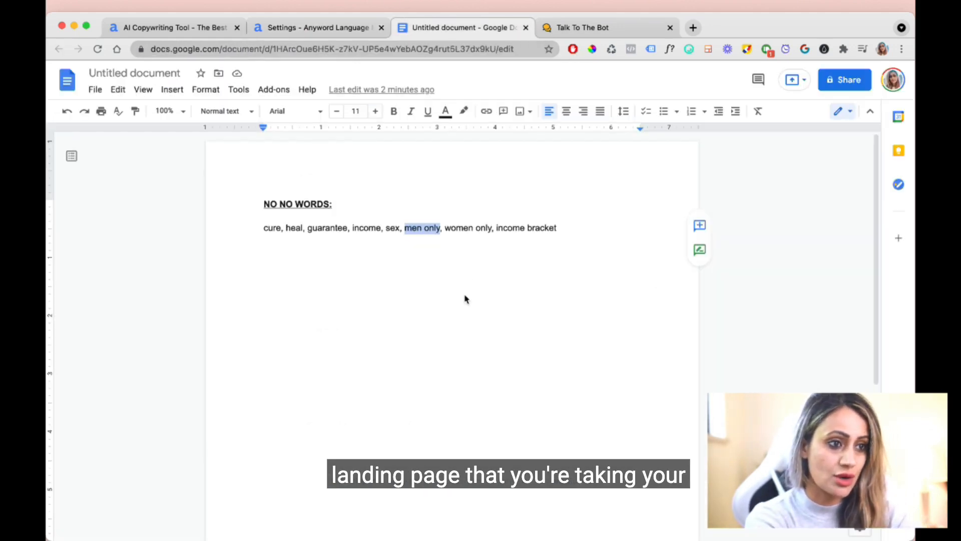
{"action": "left_click_drag", "start_coordinate": [492, 231], "coordinate": [450, 233]}
{"action": "key", "text": "super+c"}
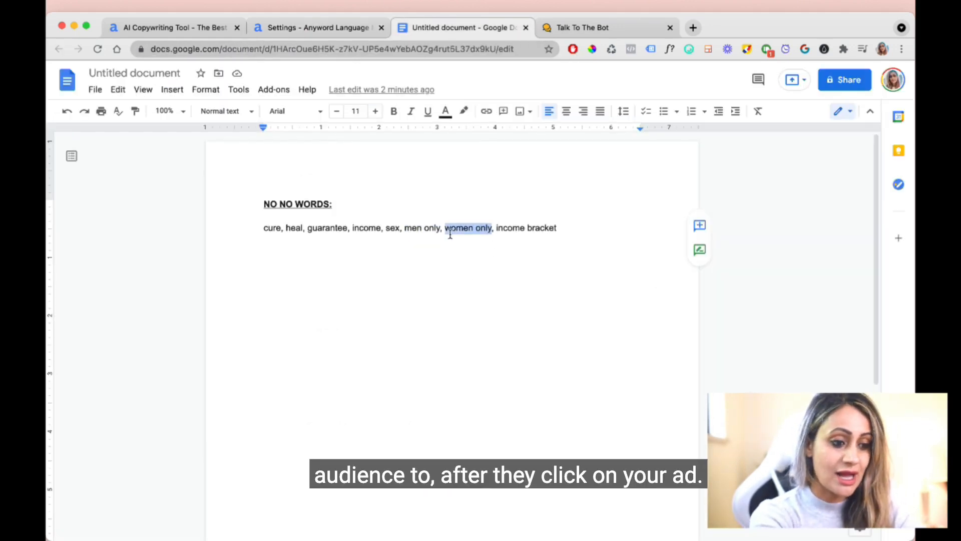
{"action": "left_click", "coordinate": [304, 27]}
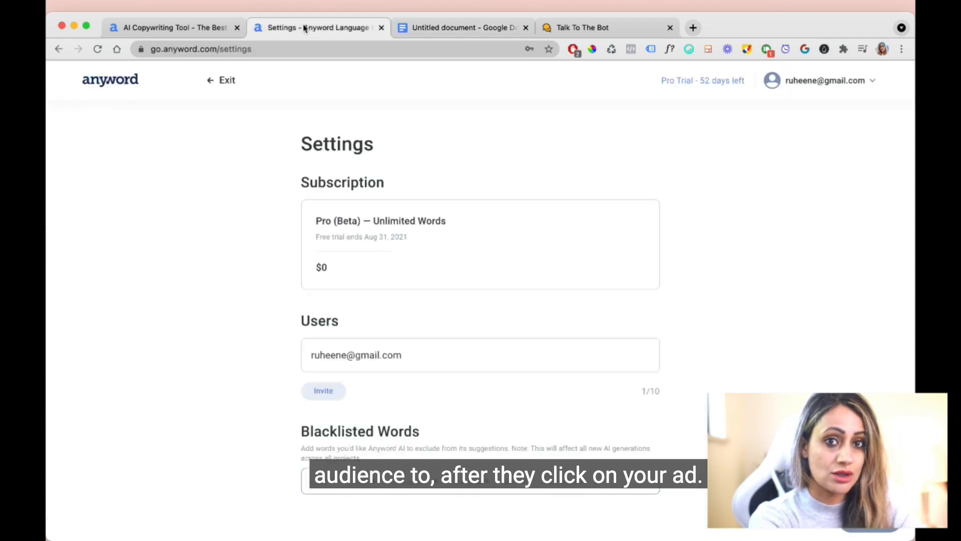
{"action": "left_click", "coordinate": [649, 498]}
{"action": "key", "text": "super+v"}
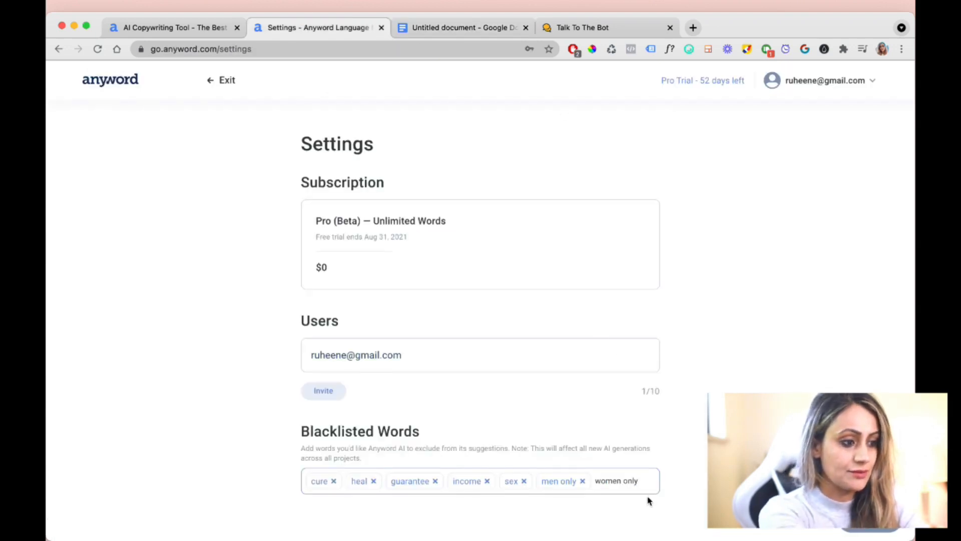
{"action": "key", "text": "Return"}
Step: Copy the last phrase, "income bracket", from the Google Docs word list and add it to the blacklisted words
{"action": "left_click", "coordinate": [425, 27]}
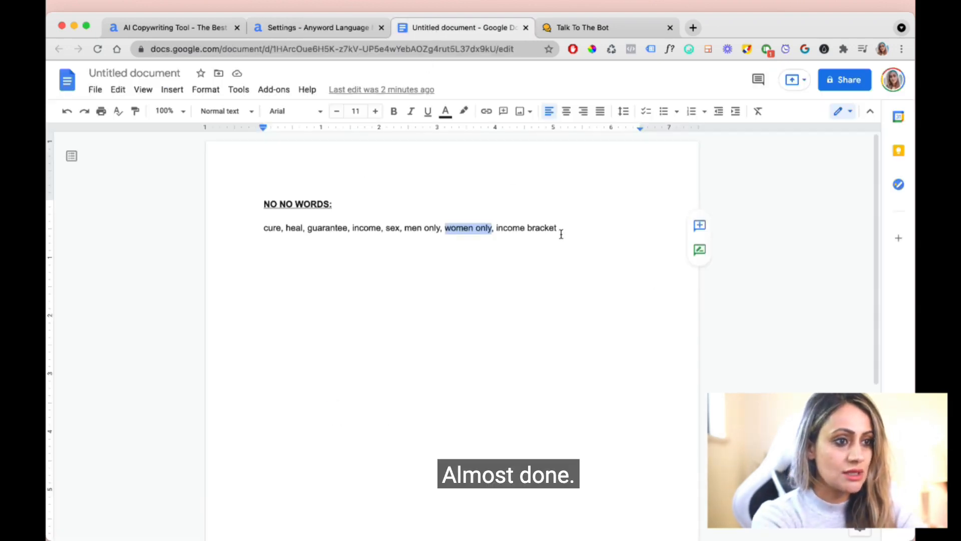
{"action": "left_click_drag", "start_coordinate": [558, 229], "coordinate": [495, 228]}
{"action": "key", "text": "super+c"}
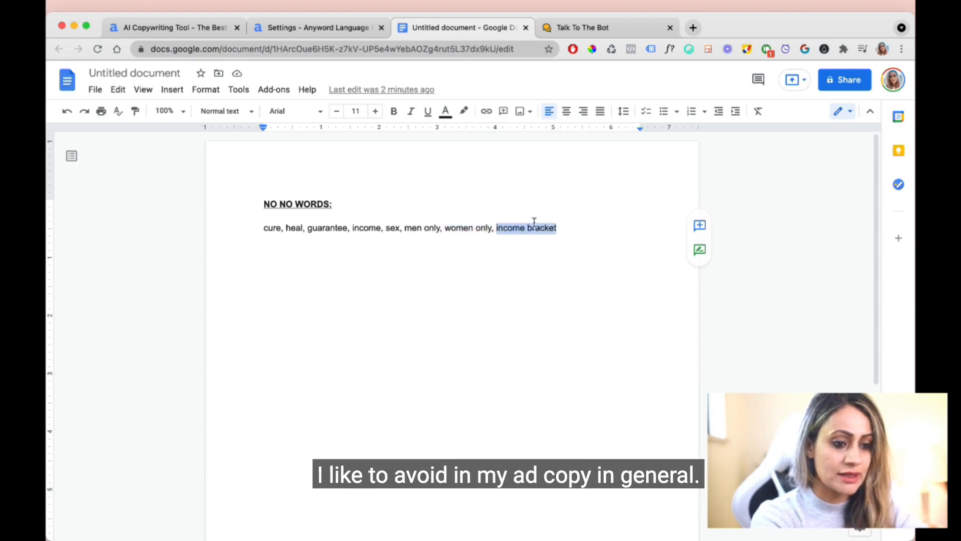
{"action": "left_click", "coordinate": [336, 27]}
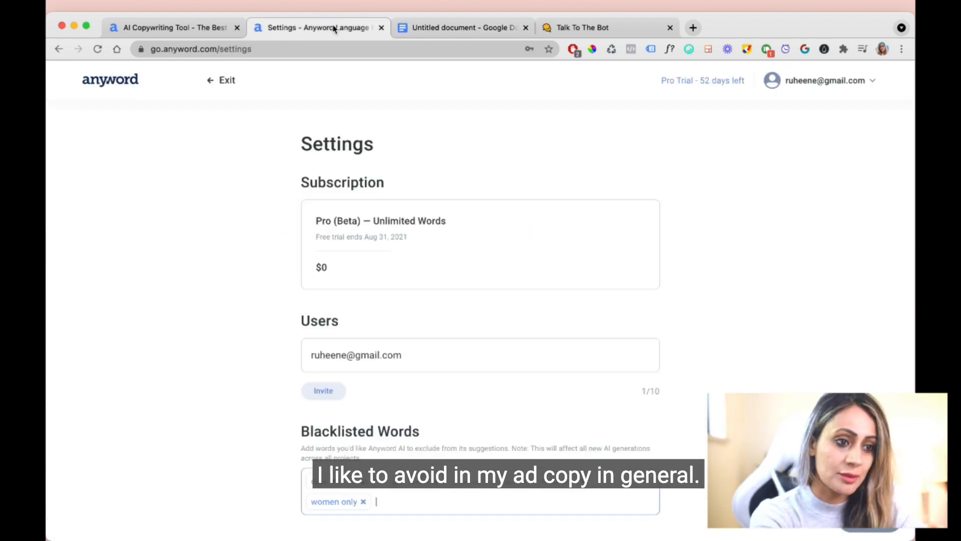
{"action": "key", "text": "super+v"}
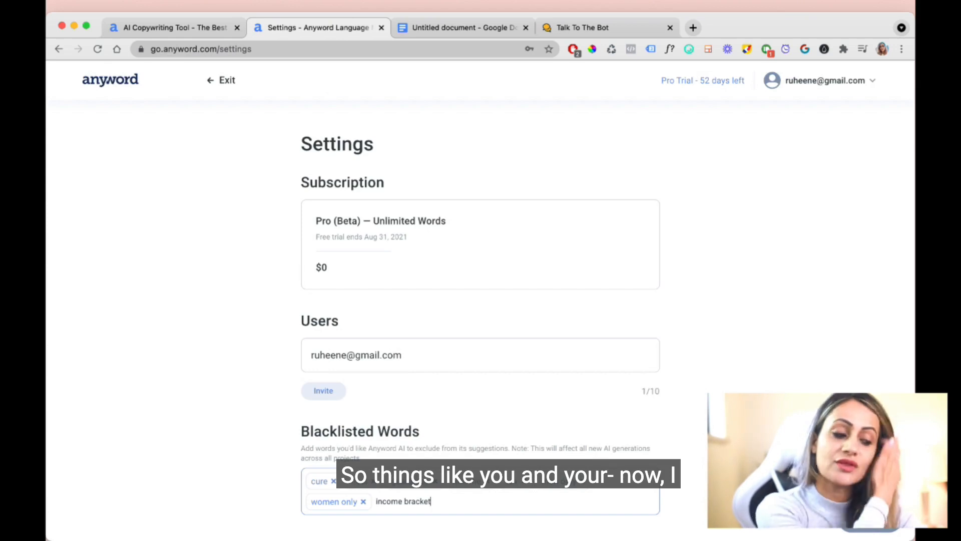
{"action": "key", "text": "Return"}
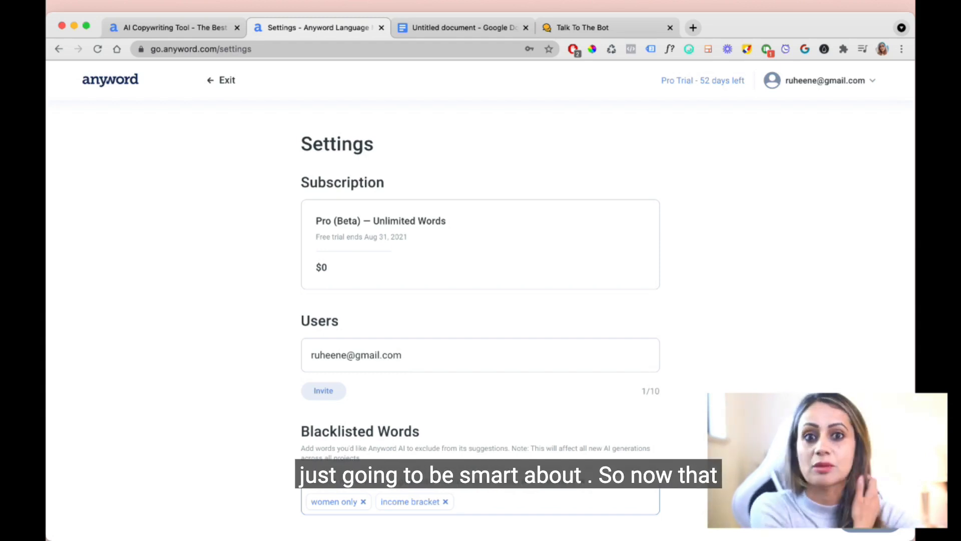
{"action": "left_click", "coordinate": [685, 293]}
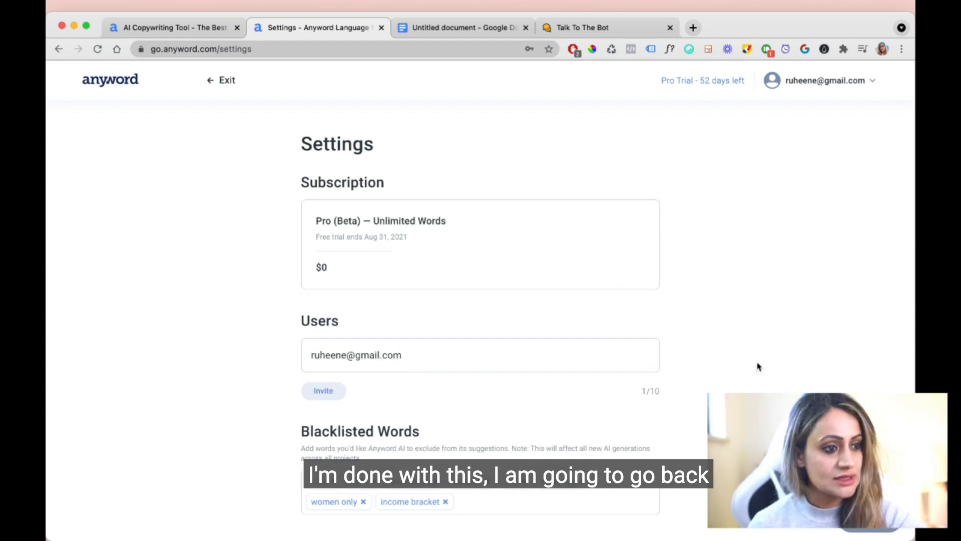
Step: Leave the settings page and reopen the account settings to check that the blacklisted words are saved
{"action": "left_click", "coordinate": [228, 79]}
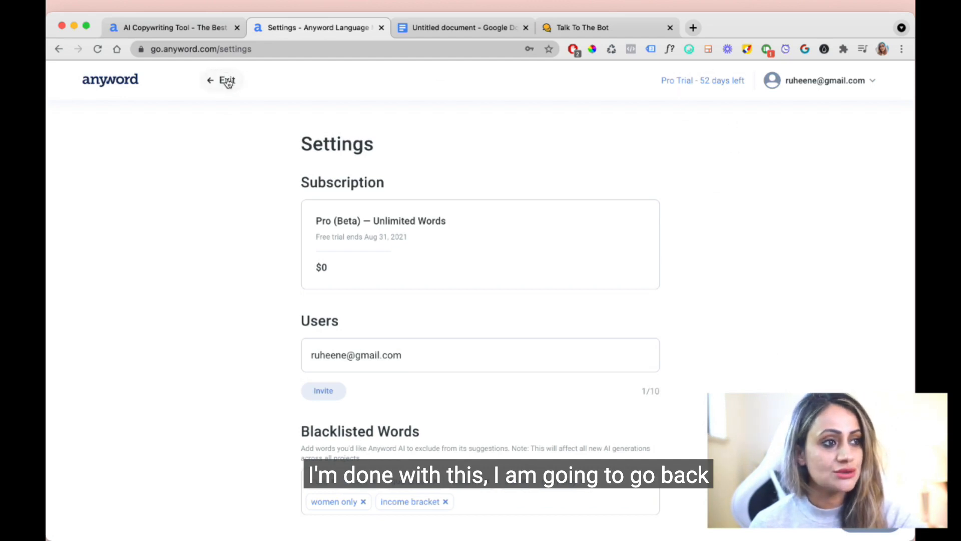
{"action": "left_click", "coordinate": [782, 81]}
{"action": "left_click", "coordinate": [796, 109]}
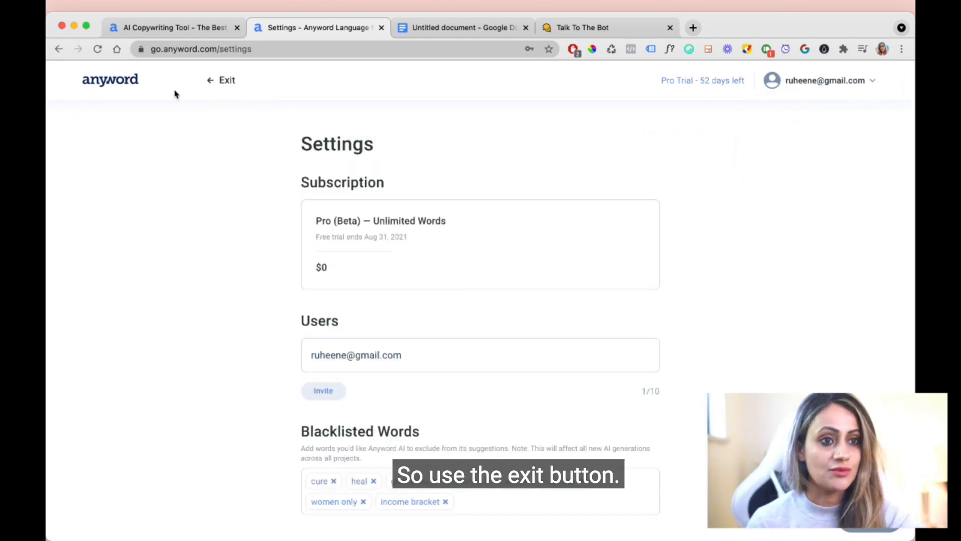
Step: Exit the settings to the projects list and start a new project of type Ad
{"action": "left_click", "coordinate": [215, 83]}
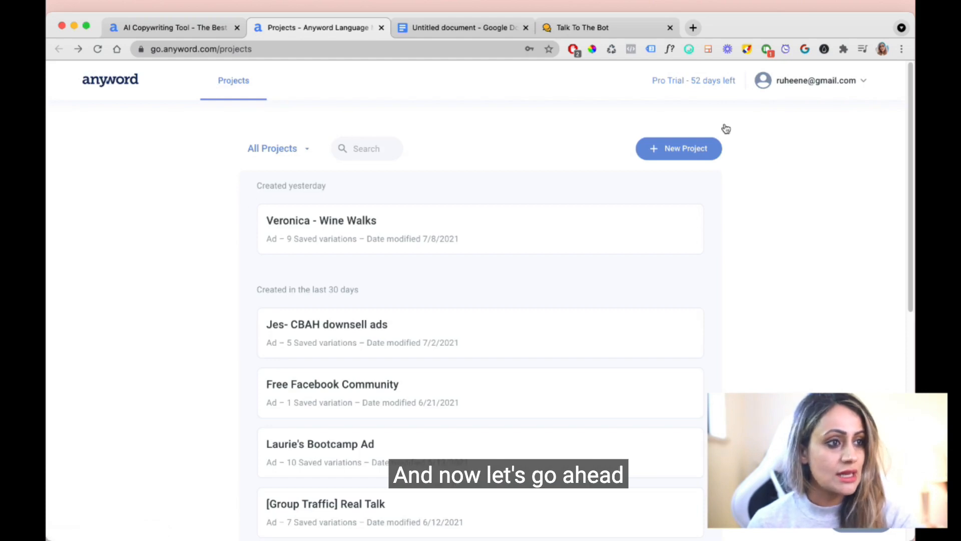
{"action": "left_click", "coordinate": [680, 148]}
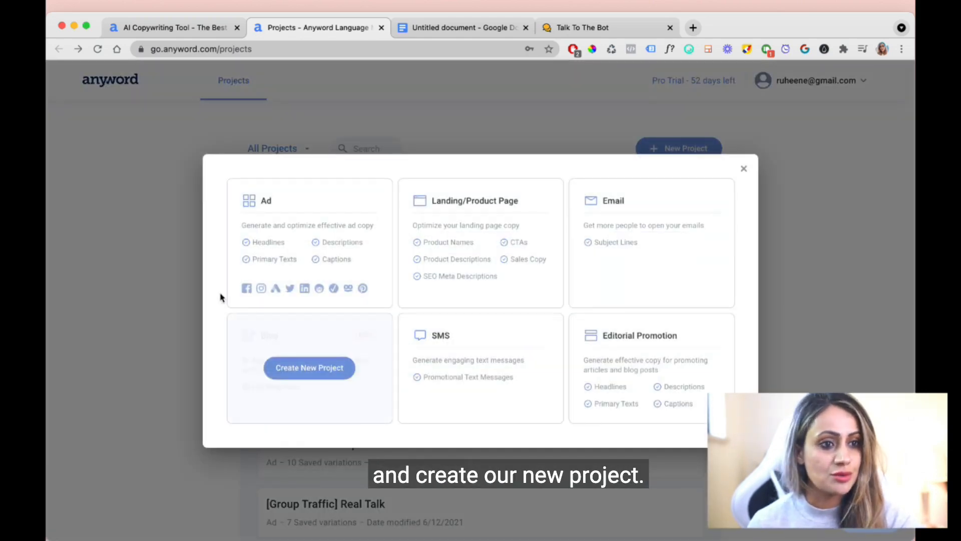
{"action": "left_click", "coordinate": [281, 240]}
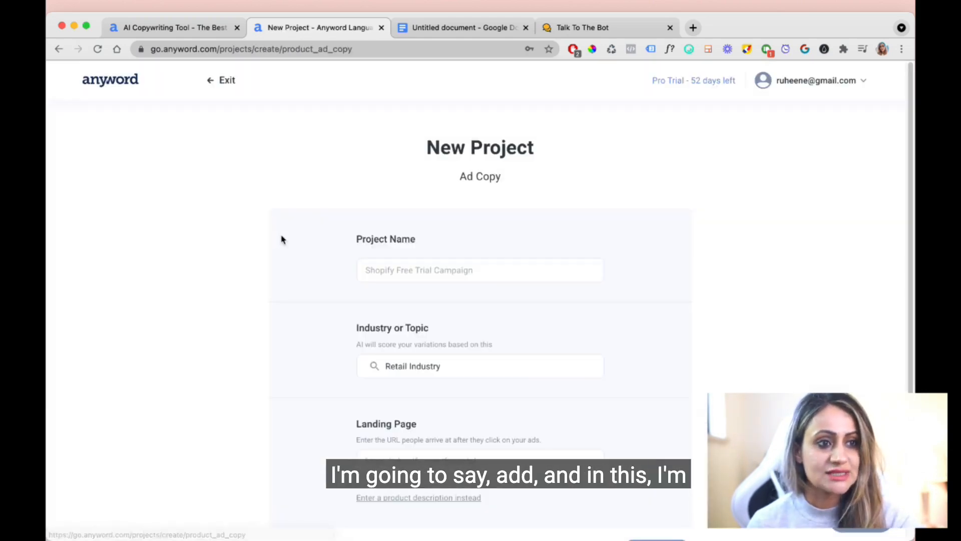
Step: Name the project "Talk To The Bot Program" and set its industry or topic to Marketing and Advertising
{"action": "left_click", "coordinate": [450, 270]}
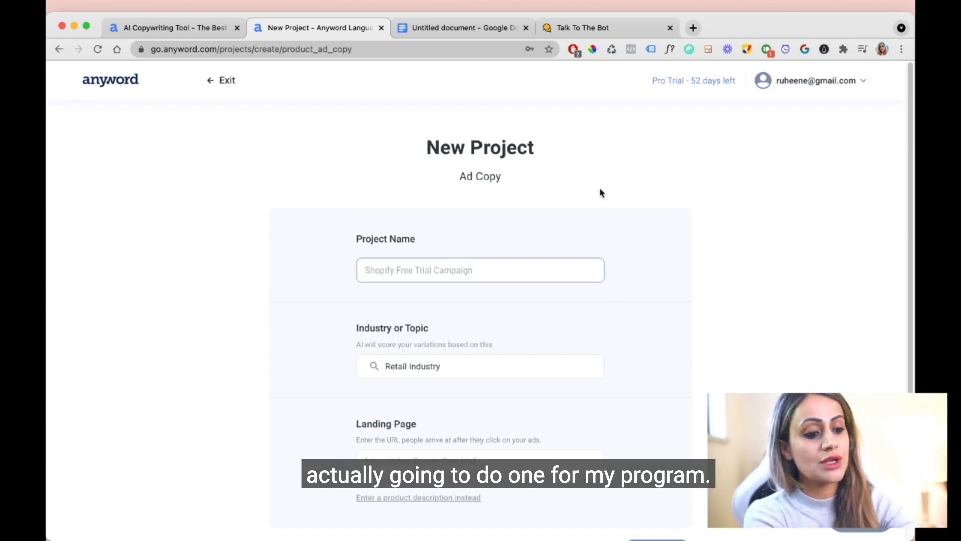
{"action": "type", "text": "Talk To T"}
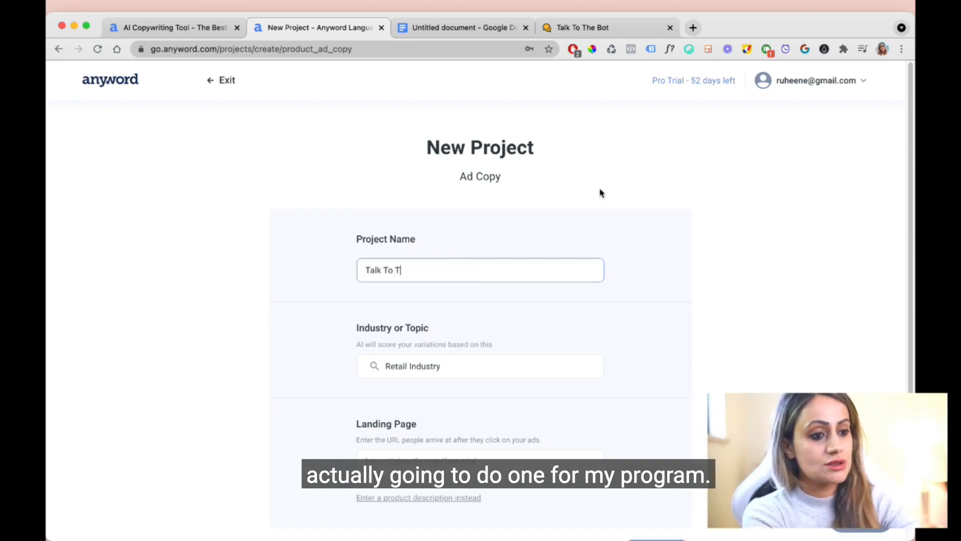
{"action": "type", "text": "he Bot"}
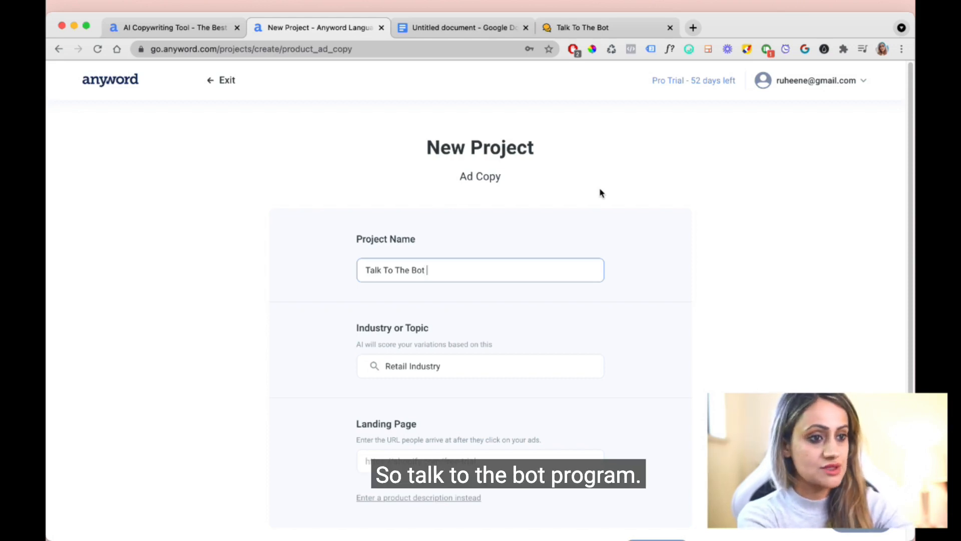
{"action": "type", "text": " Program"}
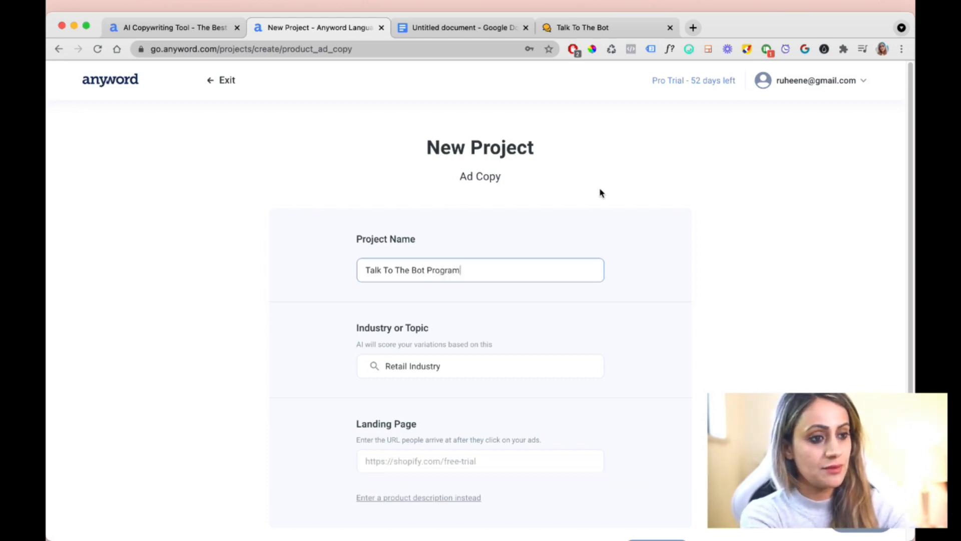
{"action": "left_click", "coordinate": [410, 365]}
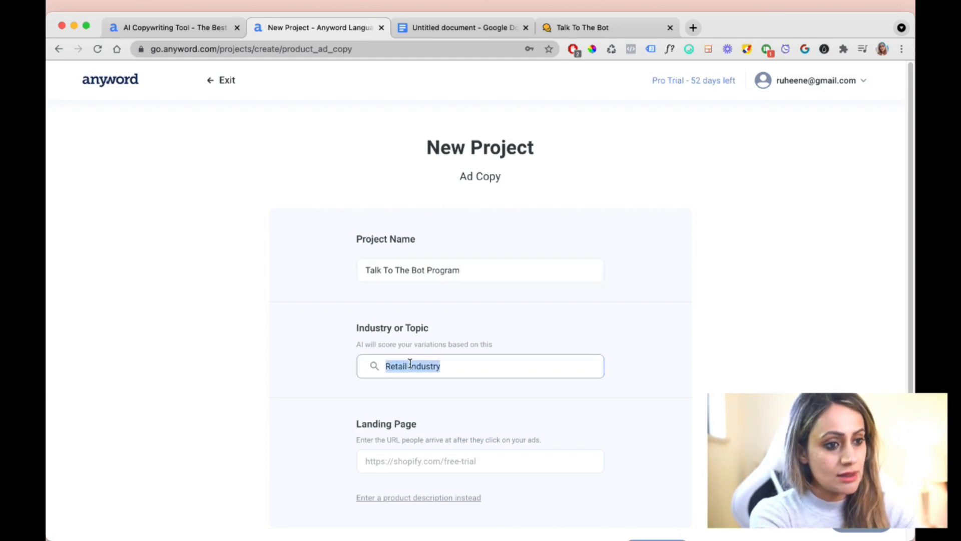
{"action": "type", "text": "r"}
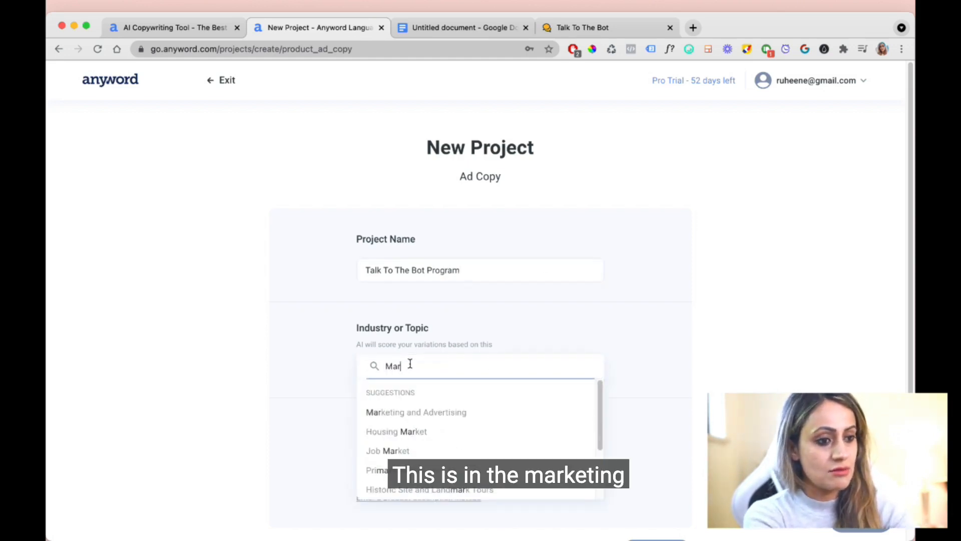
{"action": "left_click", "coordinate": [391, 411]}
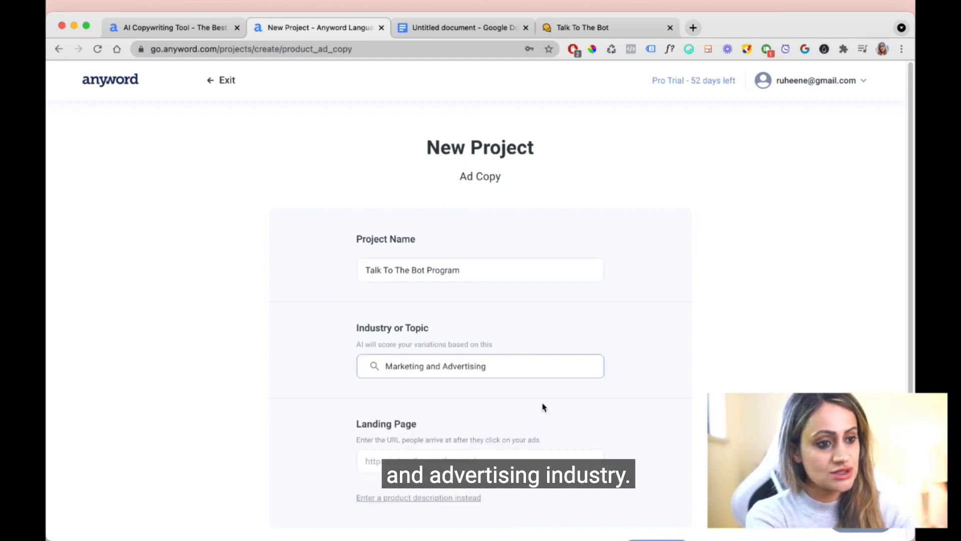
Step: Copy the talktothebot.io address from the open Talk To The Bot website and enter it as the project's landing page
{"action": "scroll", "coordinate": [456, 420], "scroll_direction": "down", "scroll_amount": 1}
{"action": "left_click", "coordinate": [456, 421]}
{"action": "left_click", "coordinate": [607, 27]}
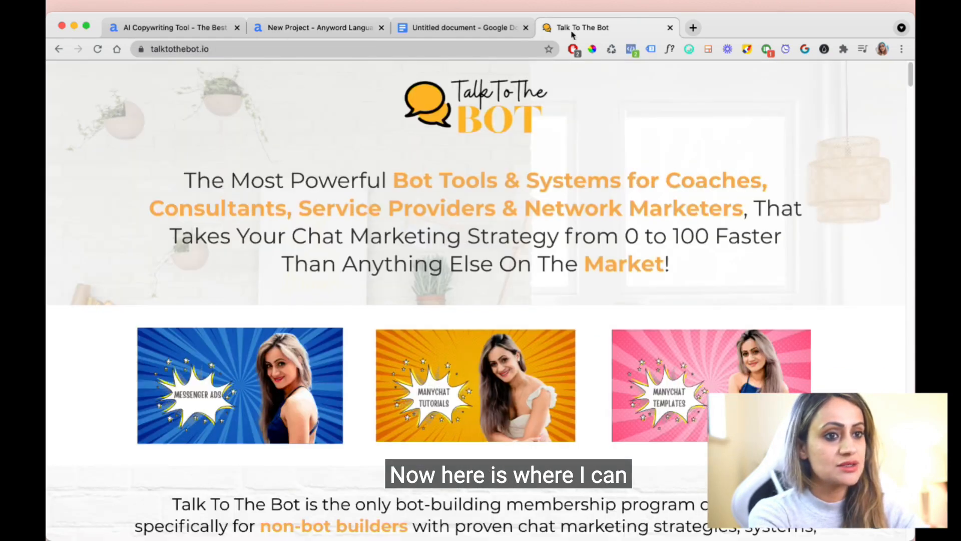
{"action": "left_click", "coordinate": [270, 50]}
{"action": "key", "text": "super+c"}
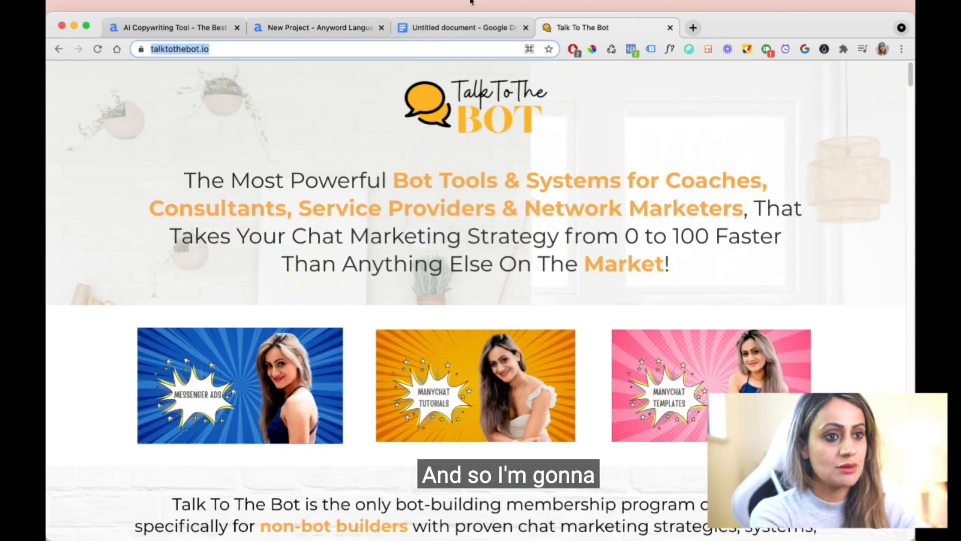
{"action": "left_click", "coordinate": [331, 27]}
{"action": "key", "text": "super+v"}
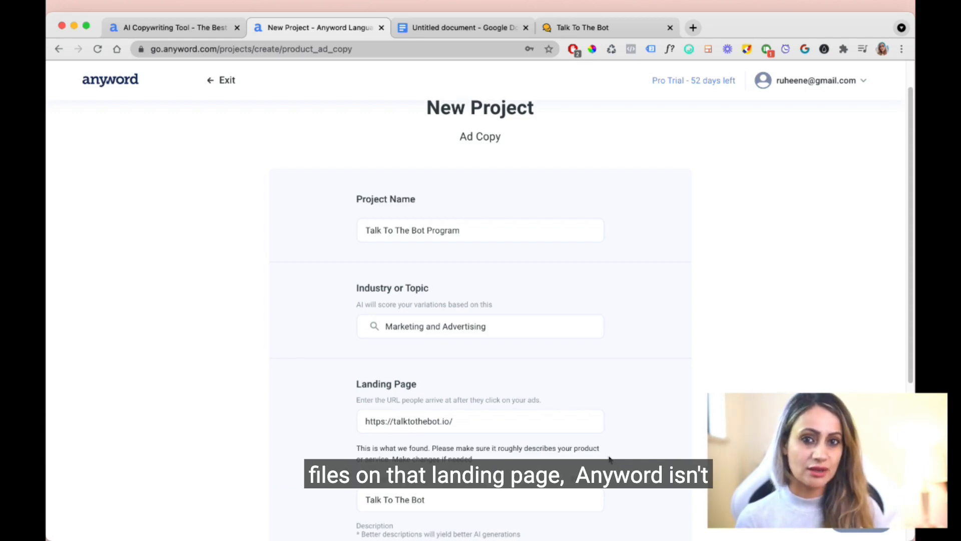
Step: Review the product name and description imported from the landing page, and create the project
{"action": "scroll", "coordinate": [609, 459], "scroll_direction": "down", "scroll_amount": 3}
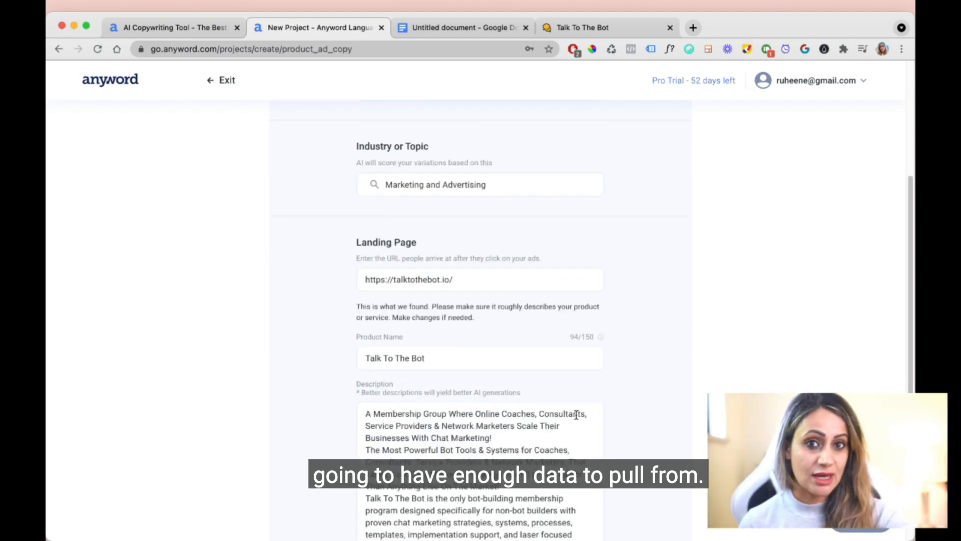
{"action": "scroll", "coordinate": [652, 429], "scroll_direction": "down", "scroll_amount": 2}
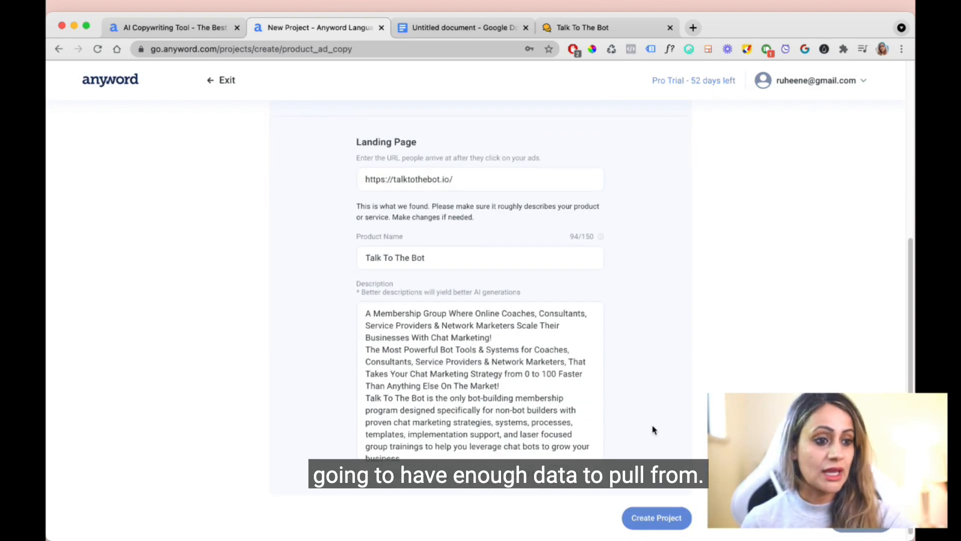
{"action": "left_click", "coordinate": [643, 510]}
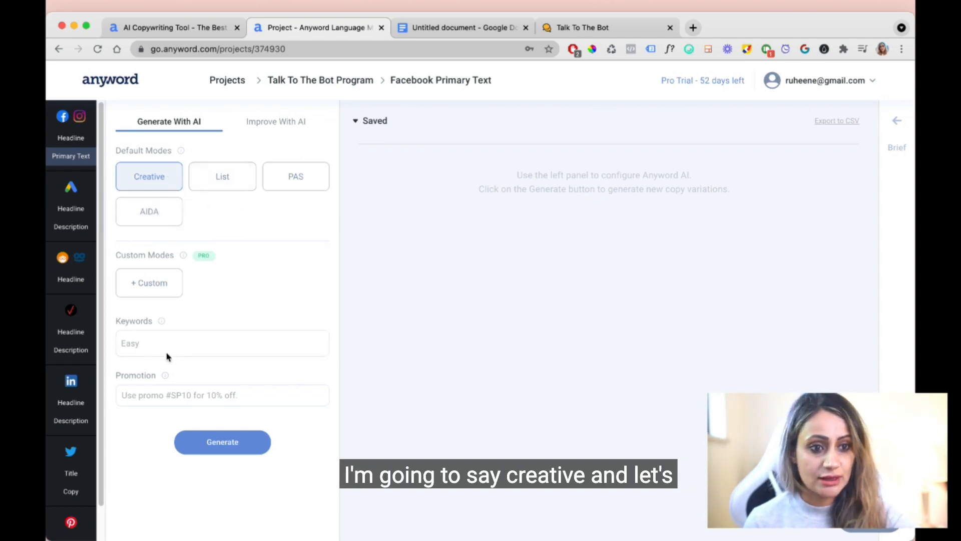
Step: Add "automation" and "automations" as separate keywords and generate Facebook primary text in Creative mode
{"action": "left_click", "coordinate": [147, 343]}
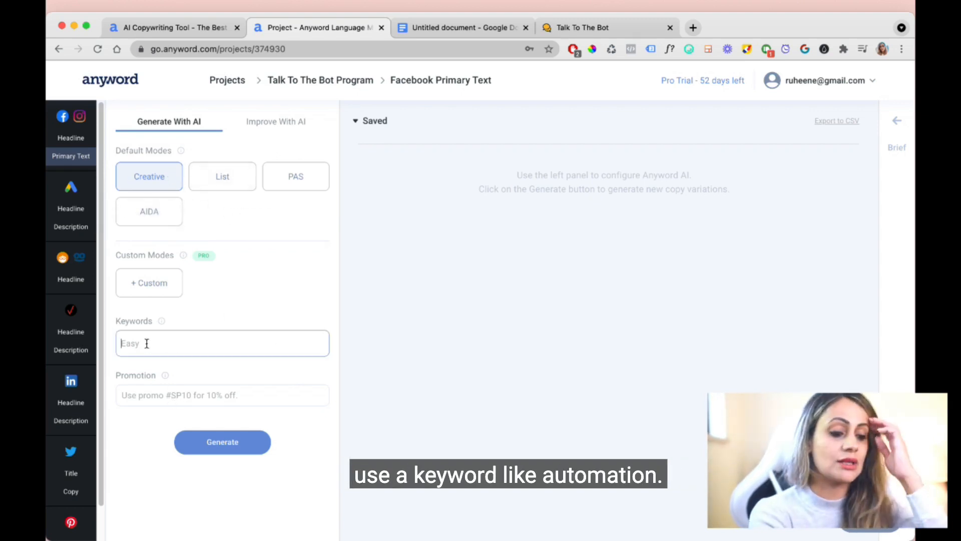
{"action": "type", "text": "atomation"}
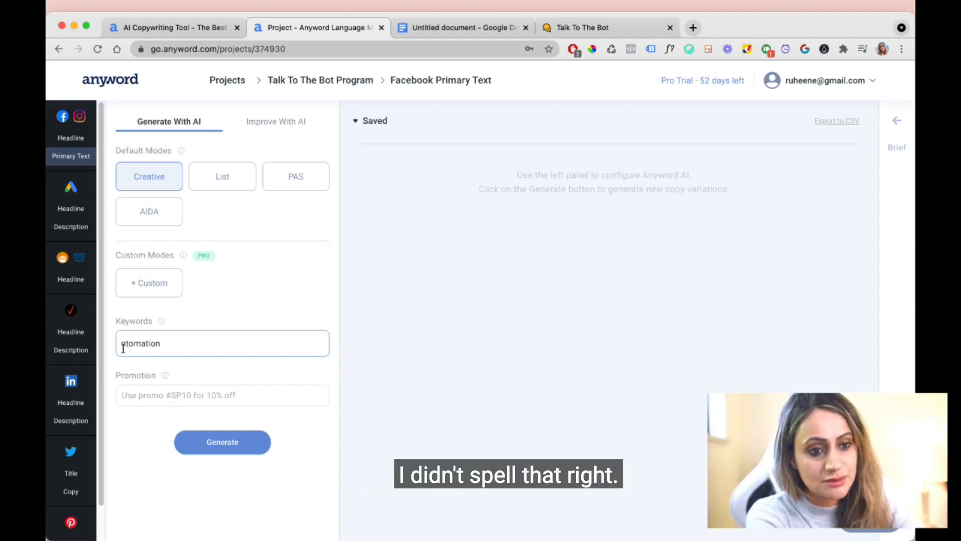
{"action": "left_click", "coordinate": [125, 345]}
{"action": "type", "text": "u"}
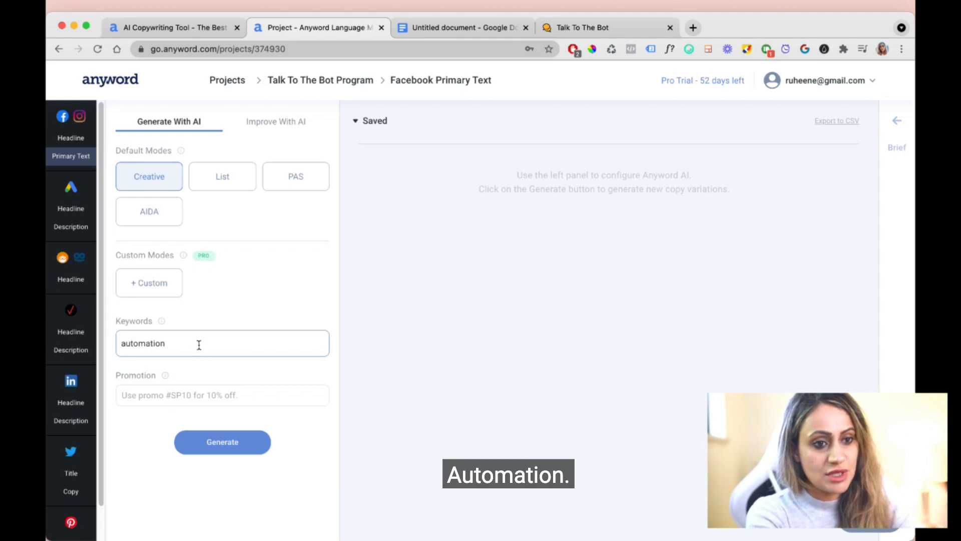
{"action": "key", "text": "Return"}
{"action": "type", "text": "automat"}
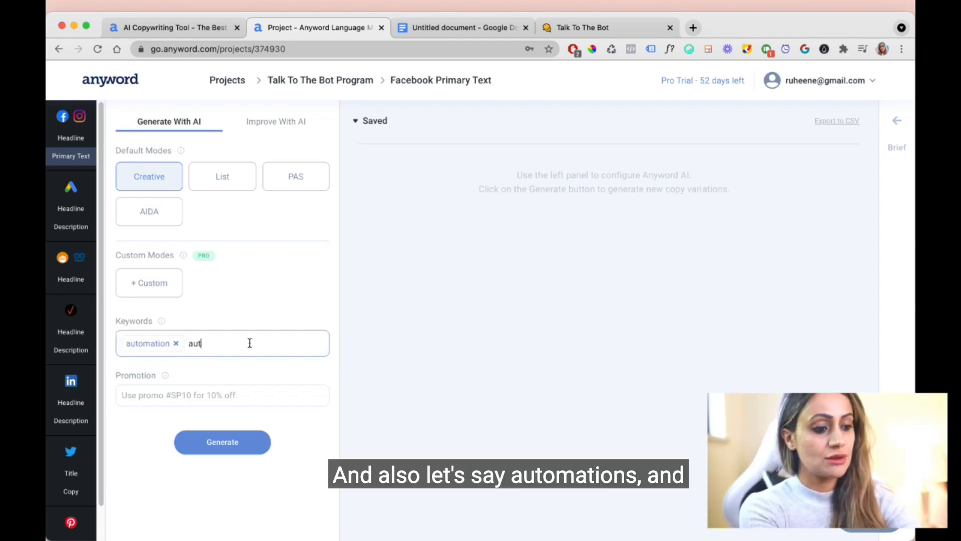
{"action": "type", "text": "ions"}
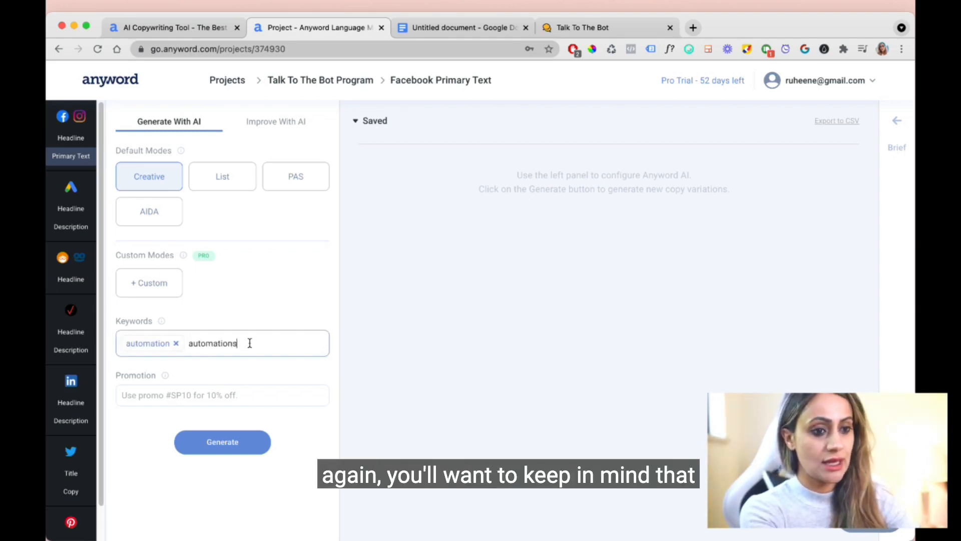
{"action": "key", "text": "Return"}
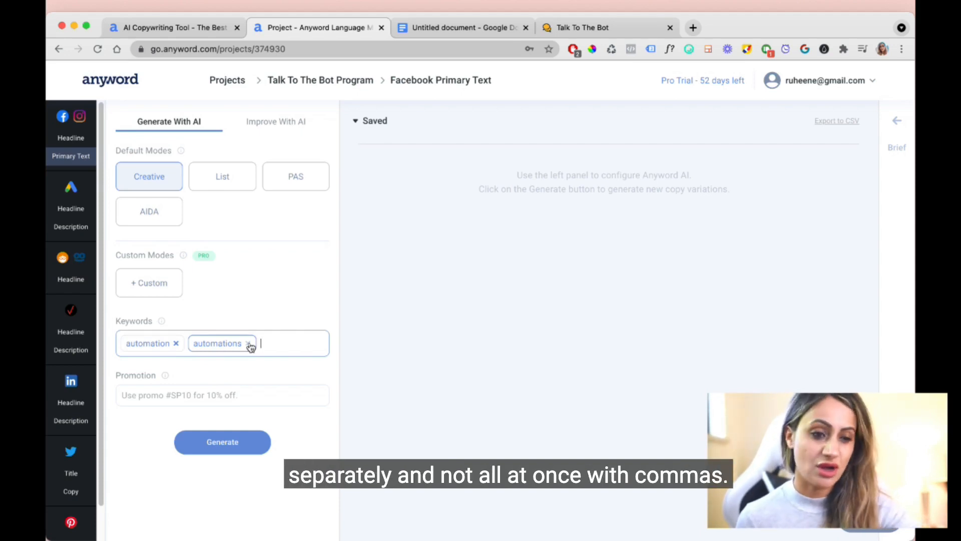
{"action": "left_click", "coordinate": [219, 440]}
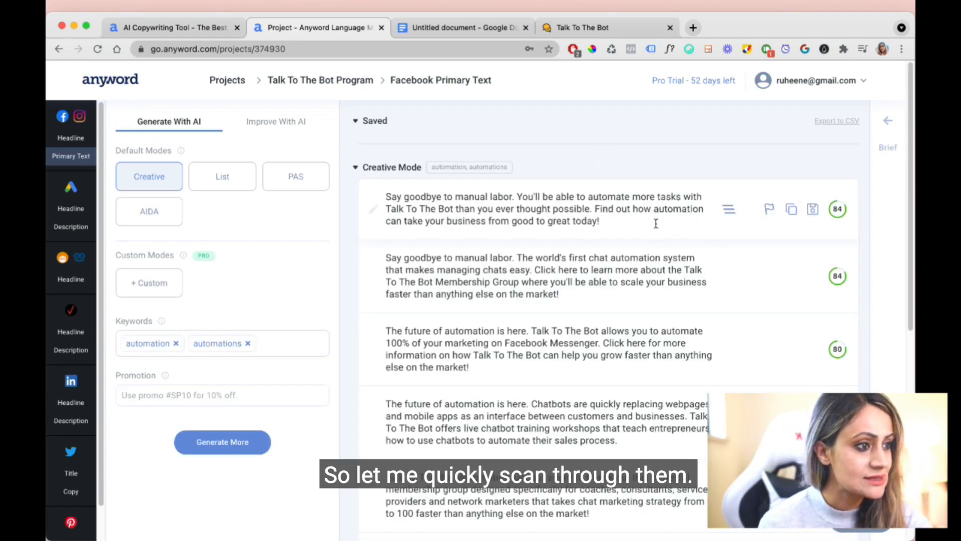
Step: Save the Creative variation about Talk To The Bot automating 100% of your marketing on Facebook Messenger
{"action": "scroll", "coordinate": [784, 161], "scroll_direction": "down", "scroll_amount": 1}
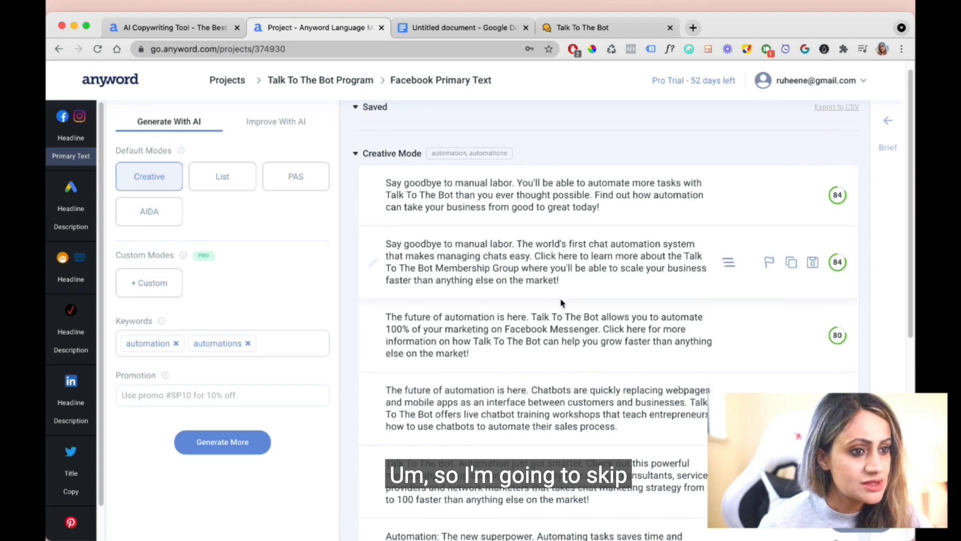
{"action": "scroll", "coordinate": [566, 271], "scroll_direction": "down", "scroll_amount": 2}
{"action": "scroll", "coordinate": [585, 291], "scroll_direction": "down", "scroll_amount": 3}
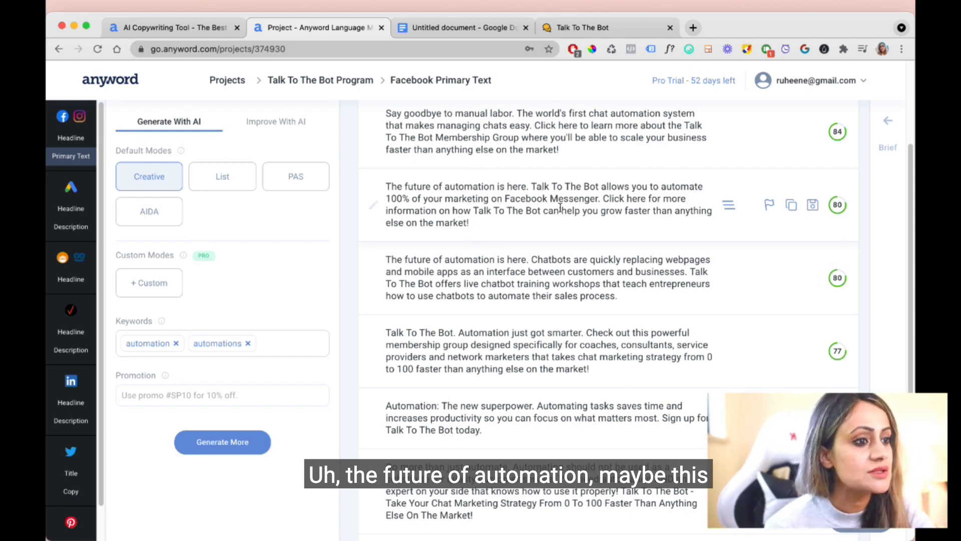
{"action": "left_click", "coordinate": [813, 206]}
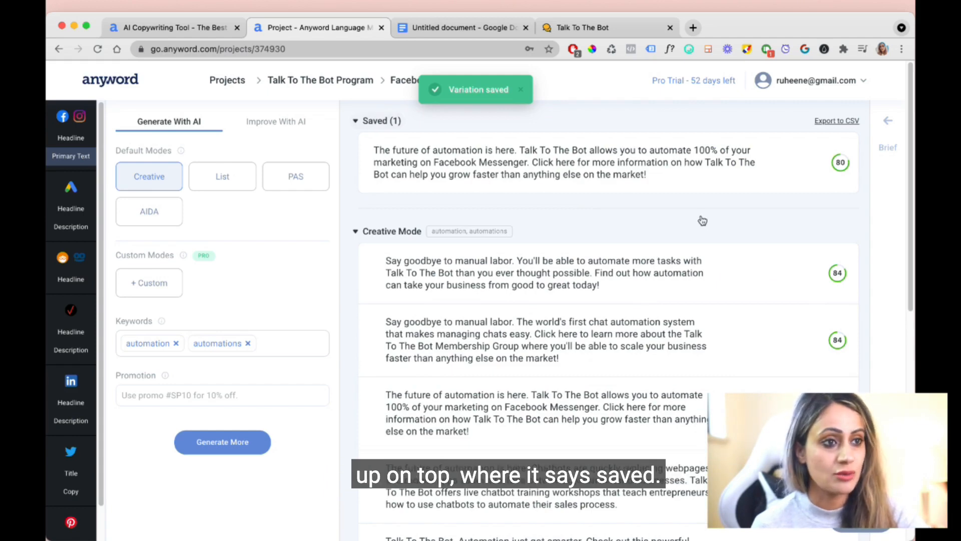
Step: Save the Creative variations beginning "Automation: The new superpower" and "Do more than just automate"
{"action": "scroll", "coordinate": [699, 240], "scroll_direction": "down", "scroll_amount": 4}
{"action": "scroll", "coordinate": [546, 358], "scroll_direction": "down", "scroll_amount": 1}
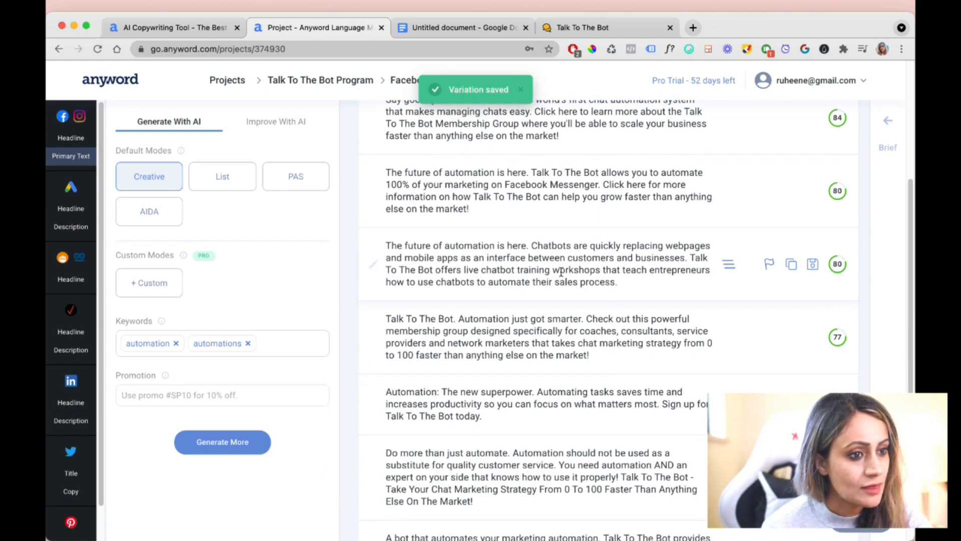
{"action": "scroll", "coordinate": [581, 295], "scroll_direction": "down", "scroll_amount": 1}
{"action": "scroll", "coordinate": [581, 296], "scroll_direction": "down", "scroll_amount": 1}
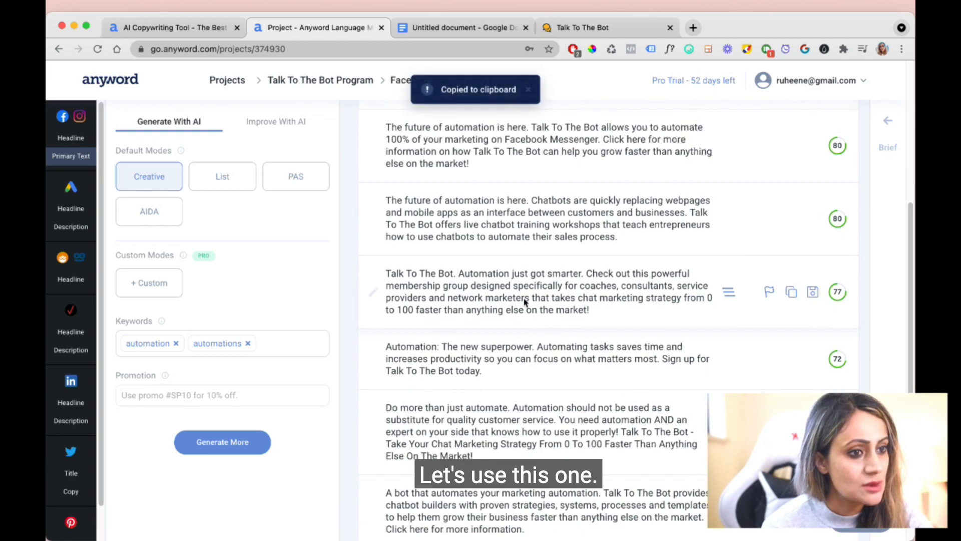
{"action": "scroll", "coordinate": [525, 300], "scroll_direction": "down", "scroll_amount": 1}
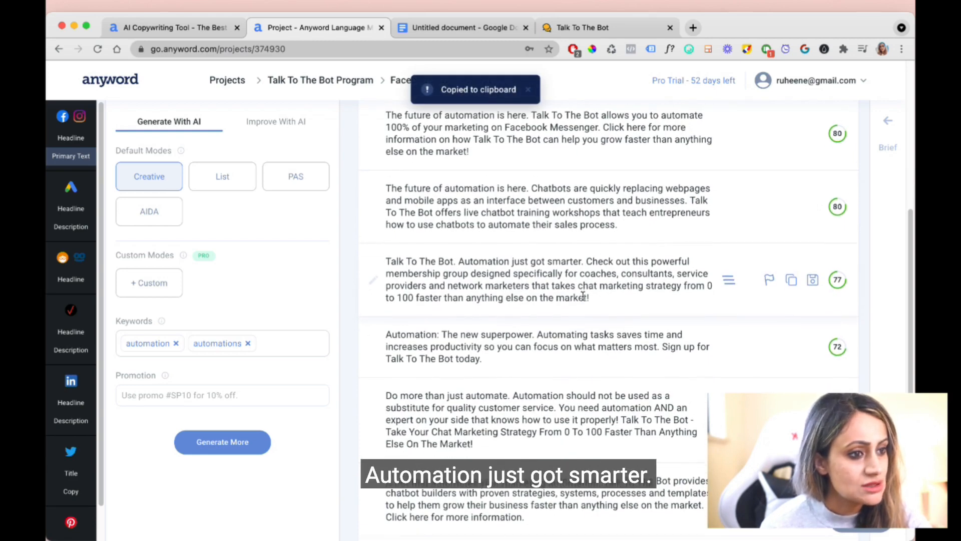
{"action": "scroll", "coordinate": [545, 308], "scroll_direction": "down", "scroll_amount": 2}
{"action": "scroll", "coordinate": [580, 325], "scroll_direction": "down", "scroll_amount": 2}
{"action": "scroll", "coordinate": [547, 331], "scroll_direction": "down", "scroll_amount": 5}
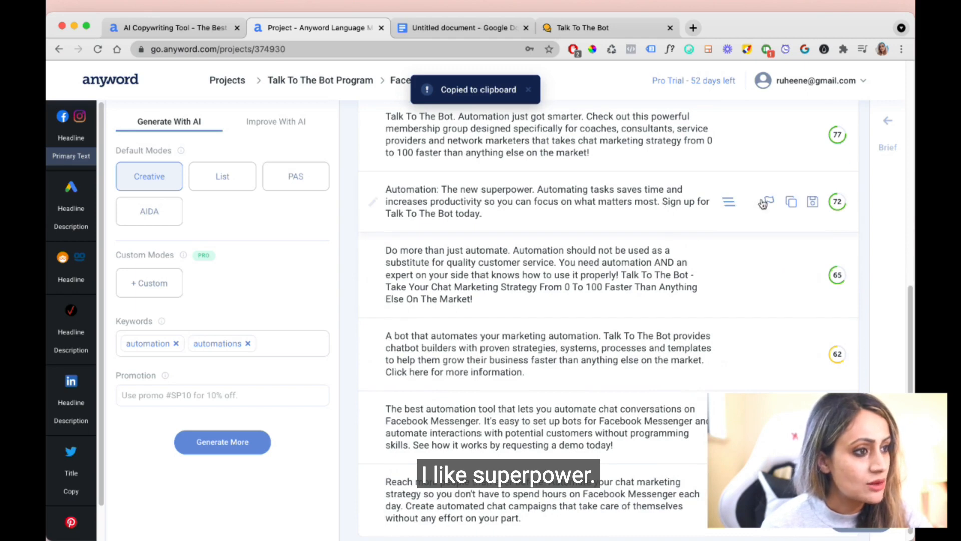
{"action": "left_click", "coordinate": [812, 202]}
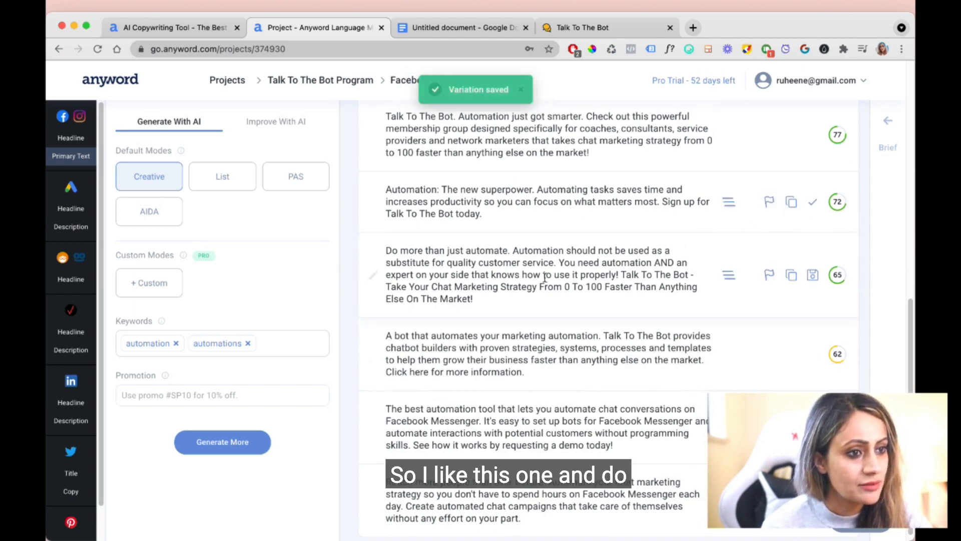
{"action": "scroll", "coordinate": [563, 273], "scroll_direction": "down", "scroll_amount": 1}
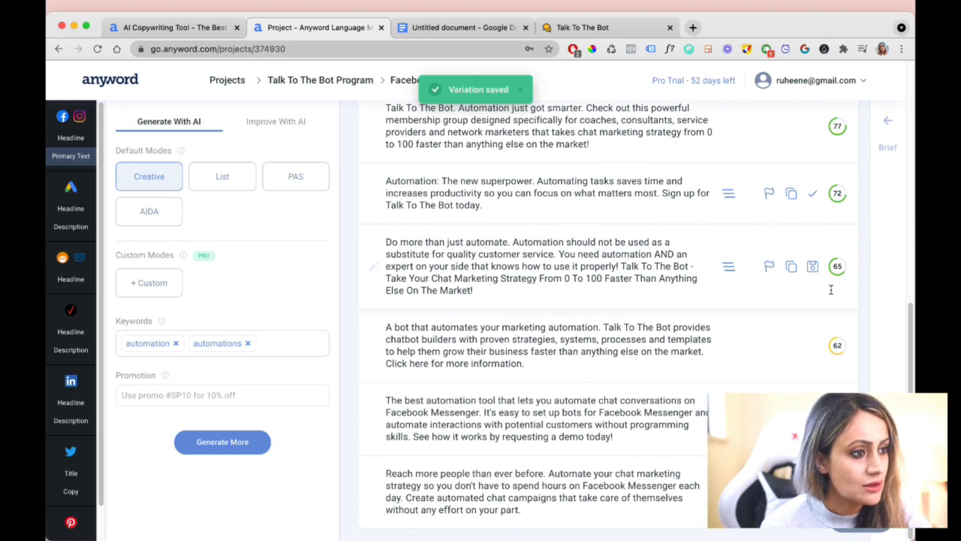
{"action": "left_click", "coordinate": [812, 266]}
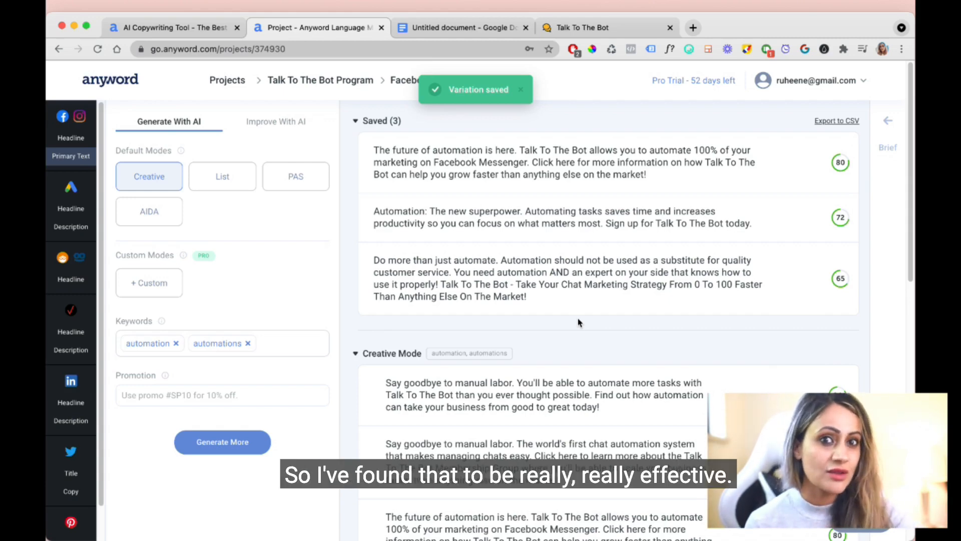
Step: Switch the Facebook primary text to List mode, generate new copy variations and look through them
{"action": "scroll", "coordinate": [582, 386], "scroll_direction": "down", "scroll_amount": 9}
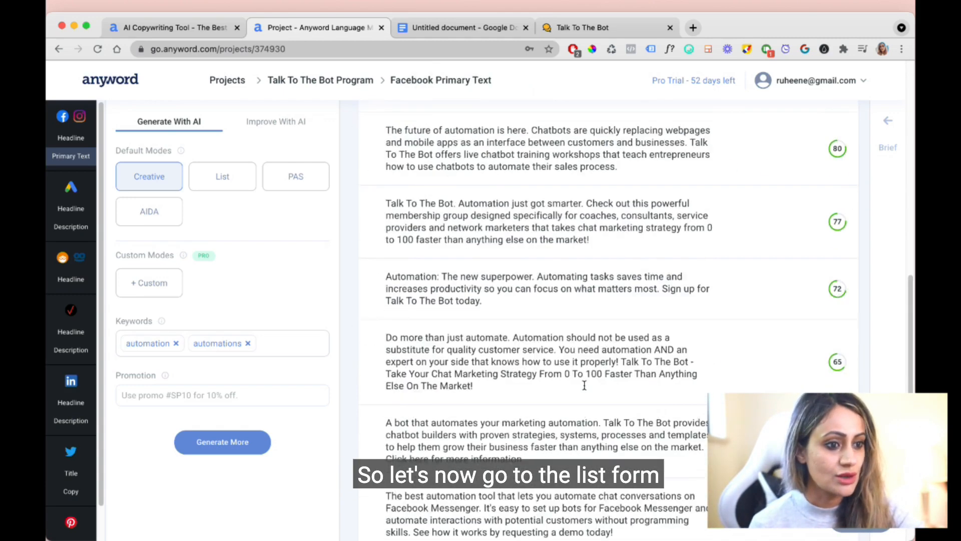
{"action": "scroll", "coordinate": [576, 382], "scroll_direction": "up", "scroll_amount": 9}
{"action": "left_click", "coordinate": [219, 180]}
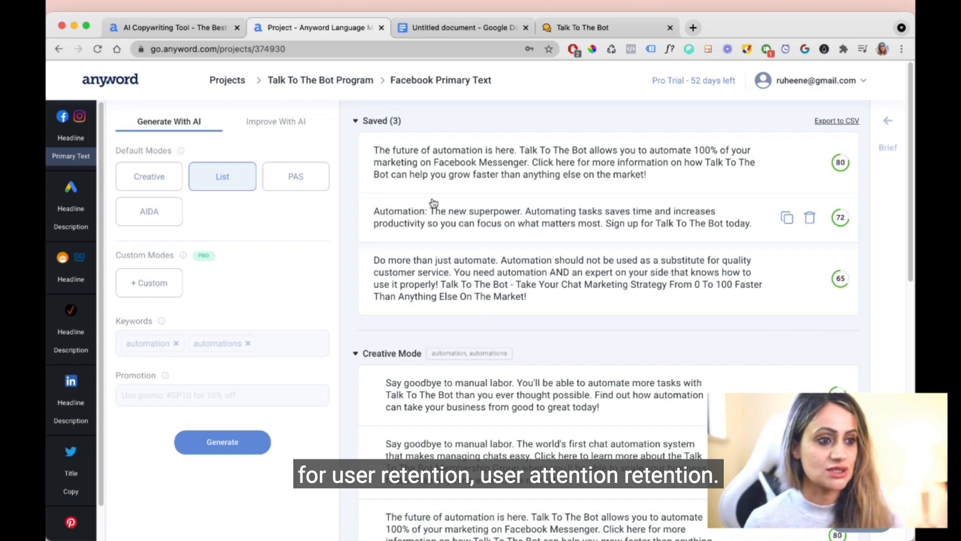
{"action": "scroll", "coordinate": [511, 332], "scroll_direction": "down", "scroll_amount": 4}
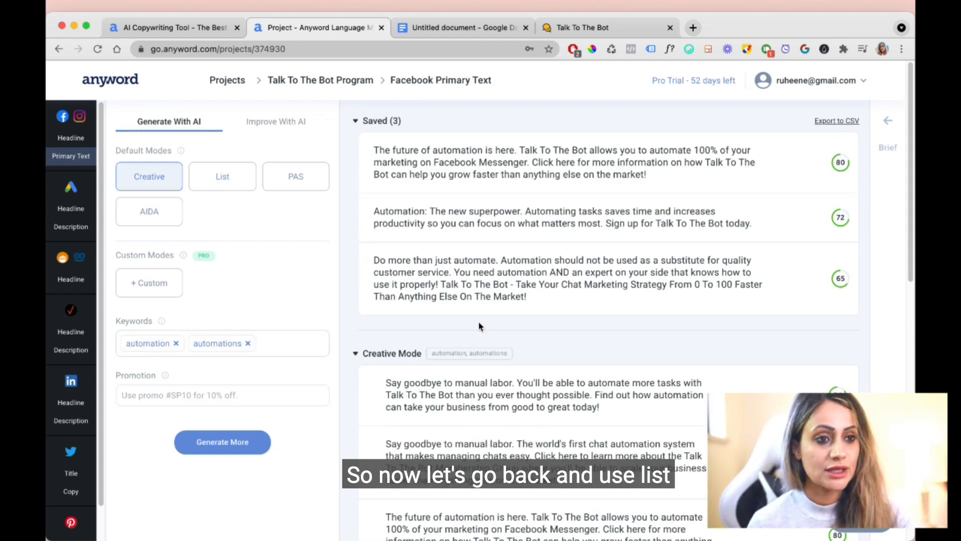
{"action": "left_click", "coordinate": [208, 178]}
{"action": "left_click", "coordinate": [241, 437]}
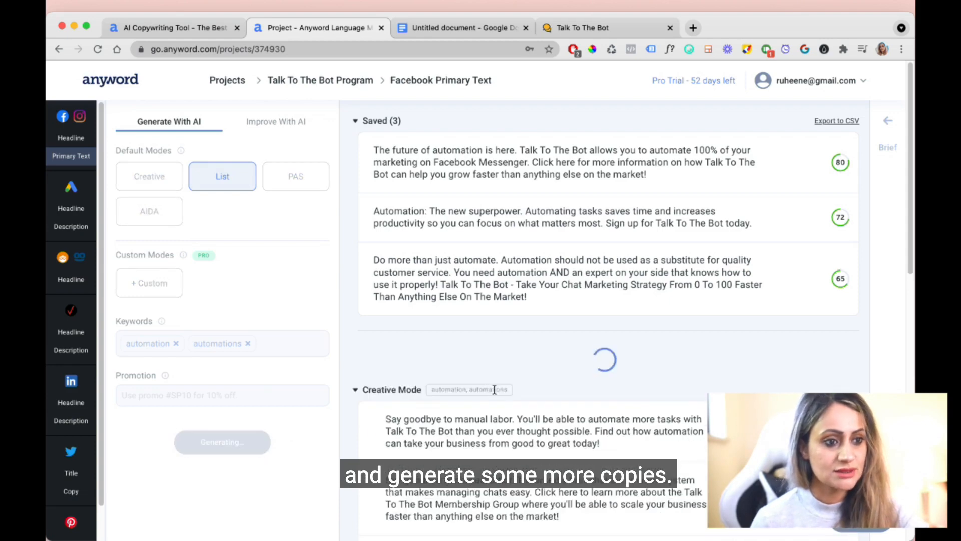
{"action": "scroll", "coordinate": [551, 426], "scroll_direction": "down", "scroll_amount": 2}
{"action": "scroll", "coordinate": [611, 401], "scroll_direction": "down", "scroll_amount": 3}
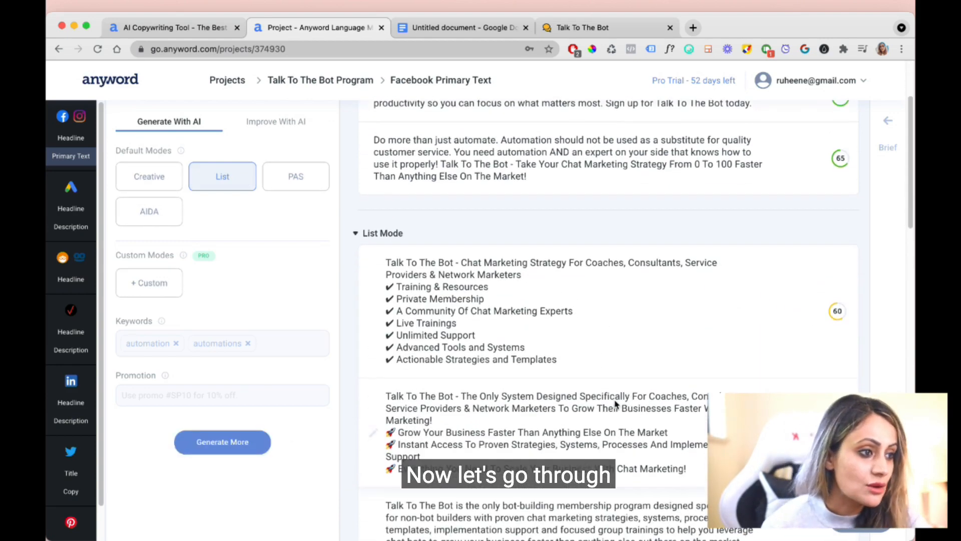
Step: Save the List variation beginning "Talk To The Bot - Chat Marketing Strategy For Coaches, Consultants"
{"action": "scroll", "coordinate": [608, 407], "scroll_direction": "down", "scroll_amount": 1}
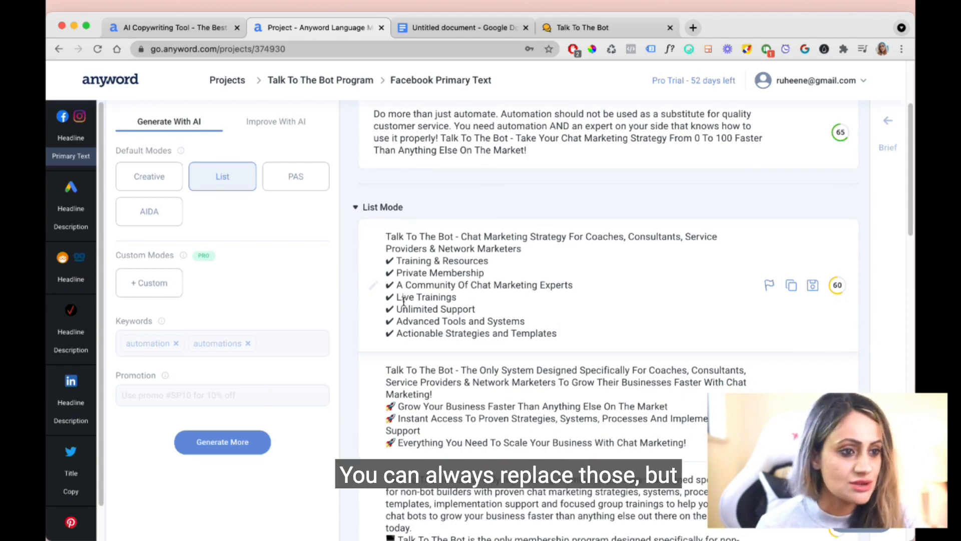
{"action": "scroll", "coordinate": [538, 356], "scroll_direction": "down", "scroll_amount": 1}
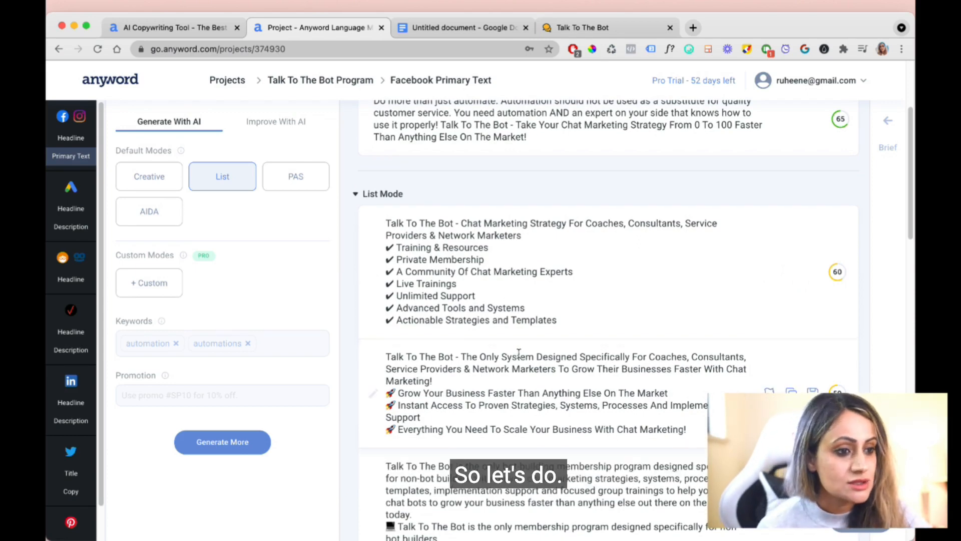
{"action": "scroll", "coordinate": [500, 300], "scroll_direction": "down", "scroll_amount": 1}
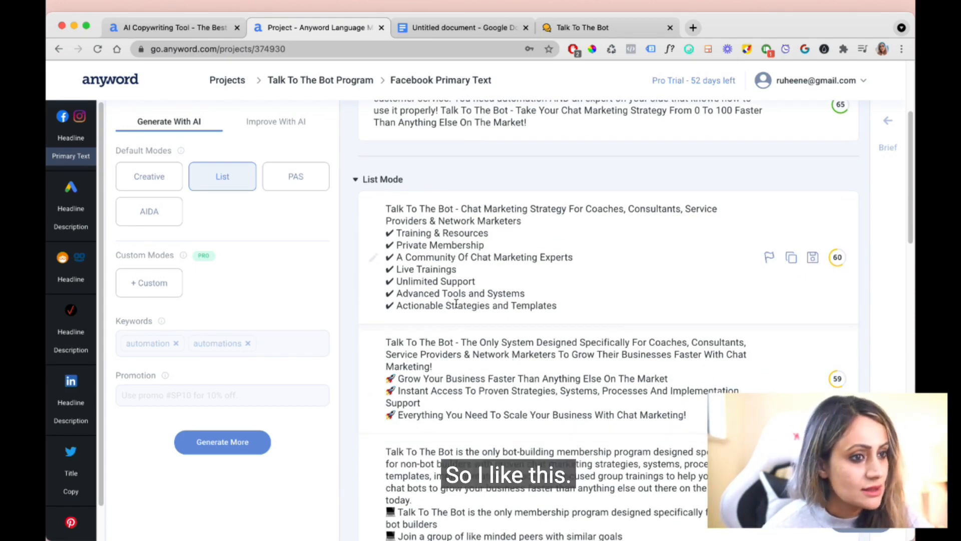
{"action": "left_click", "coordinate": [810, 261]}
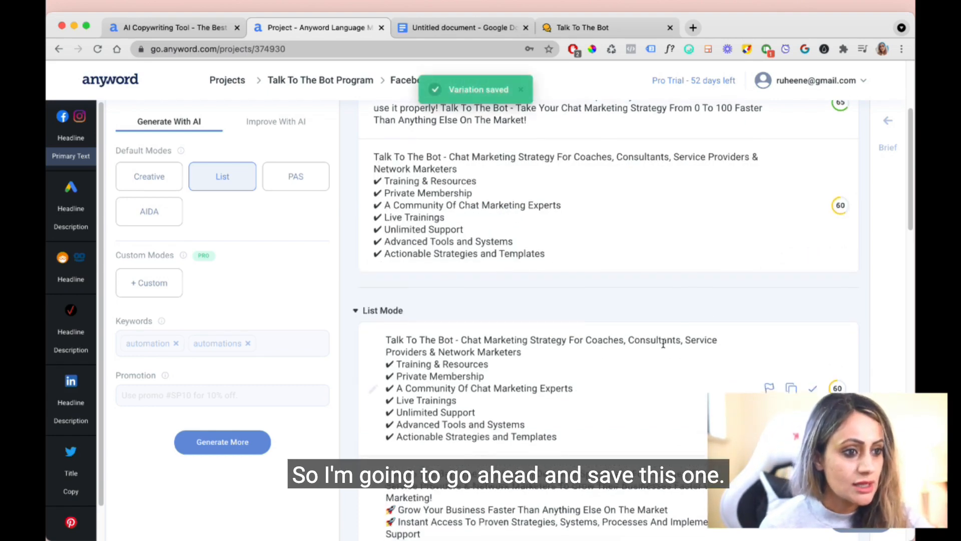
Step: Review the remaining List variations, highlighting the bullet points of the one beginning "Talk To The Bot is a membership group"
{"action": "scroll", "coordinate": [663, 342], "scroll_direction": "down", "scroll_amount": 6}
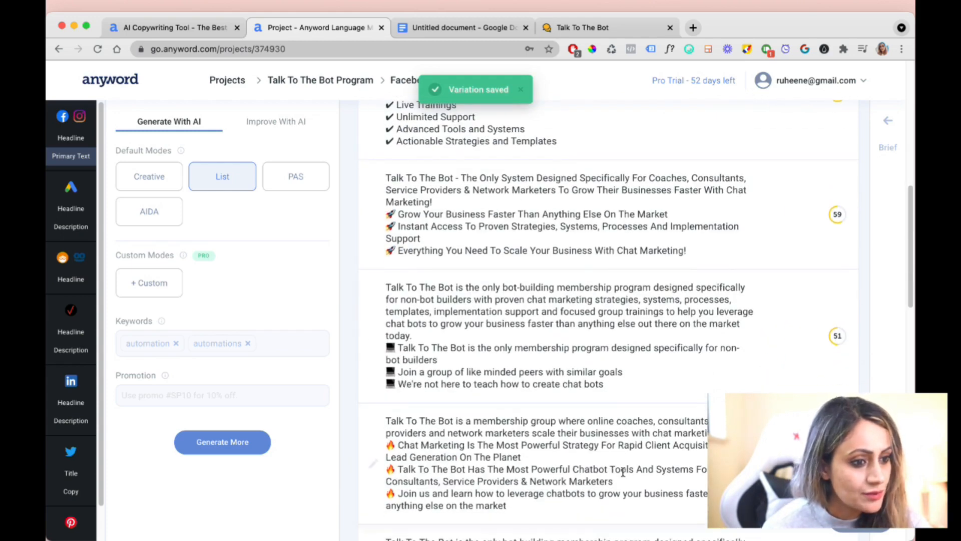
{"action": "scroll", "coordinate": [608, 347], "scroll_direction": "down", "scroll_amount": 3}
{"action": "scroll", "coordinate": [622, 472], "scroll_direction": "down", "scroll_amount": 5}
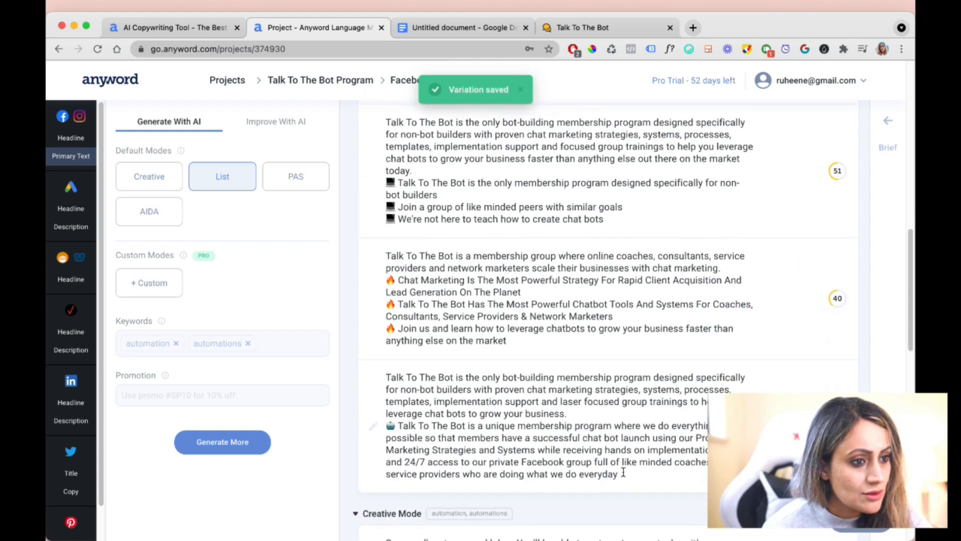
{"action": "scroll", "coordinate": [611, 372], "scroll_direction": "up", "scroll_amount": 3}
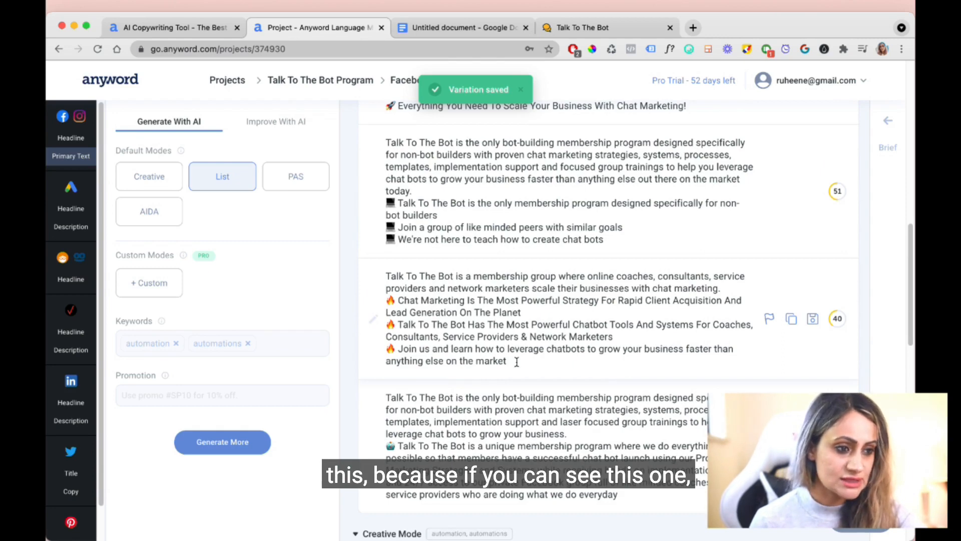
{"action": "left_click_drag", "start_coordinate": [507, 360], "coordinate": [400, 347]}
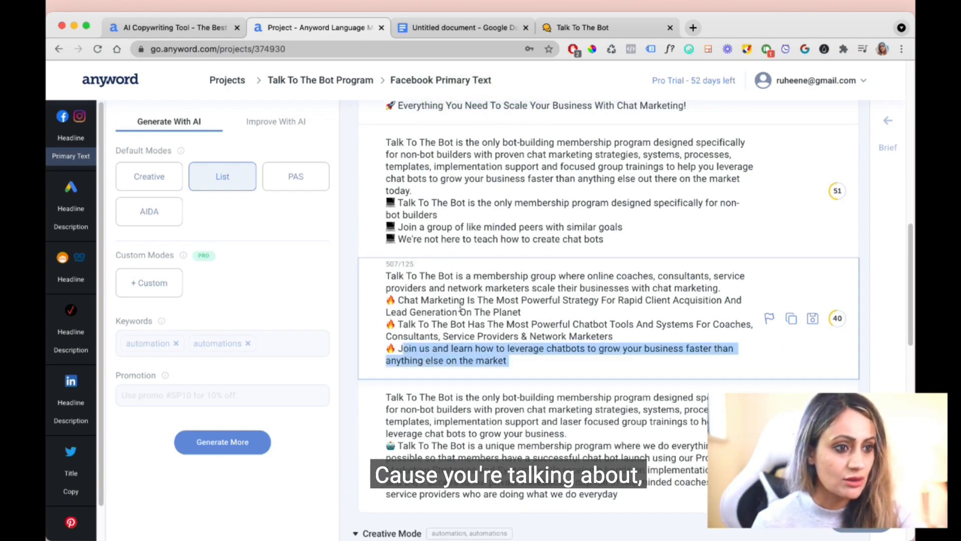
{"action": "left_click_drag", "start_coordinate": [522, 312], "coordinate": [500, 297]}
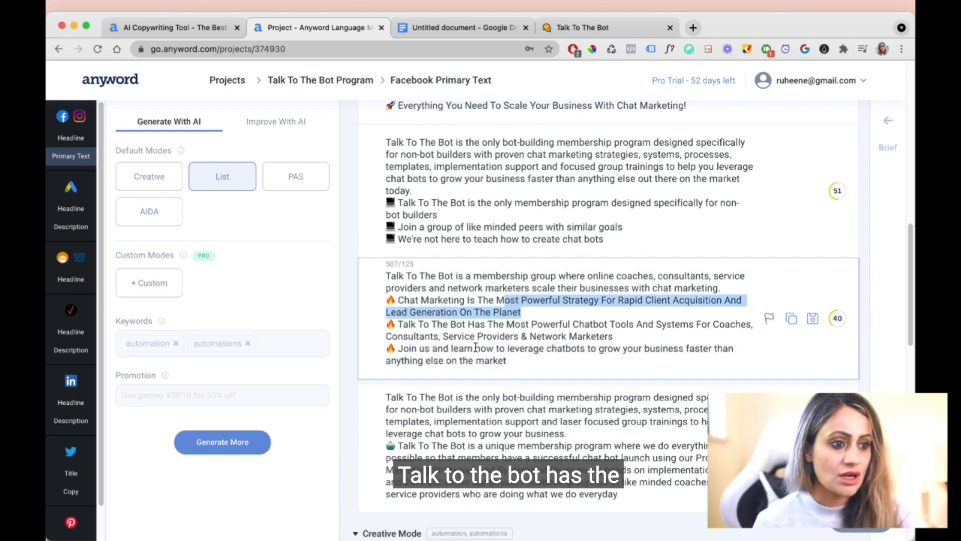
{"action": "left_click_drag", "start_coordinate": [616, 336], "coordinate": [523, 326]}
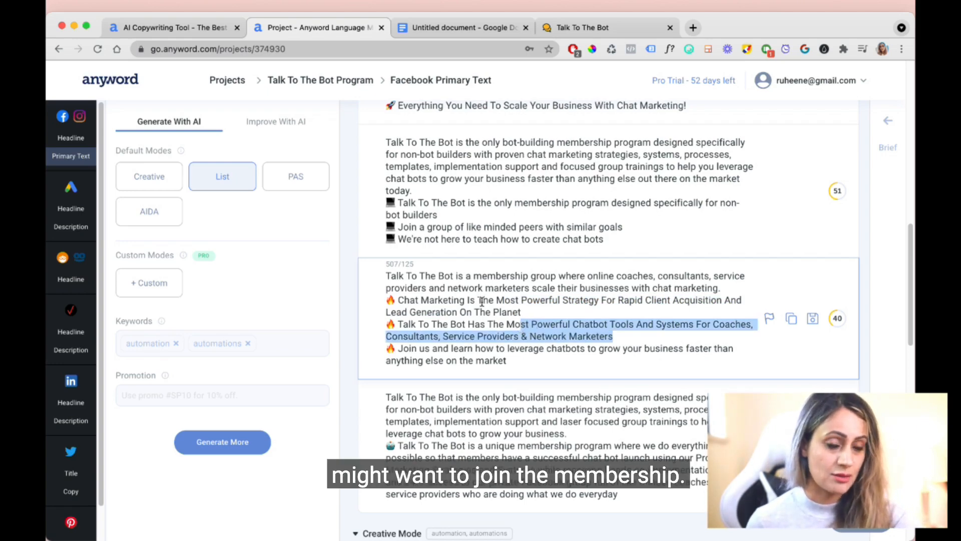
{"action": "left_click_drag", "start_coordinate": [513, 365], "coordinate": [422, 348]}
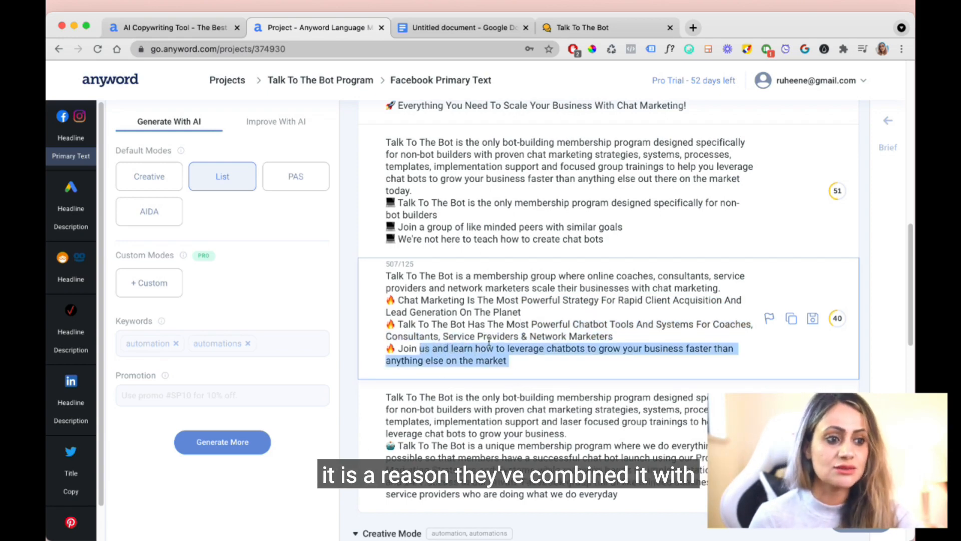
{"action": "left_click", "coordinate": [486, 356]}
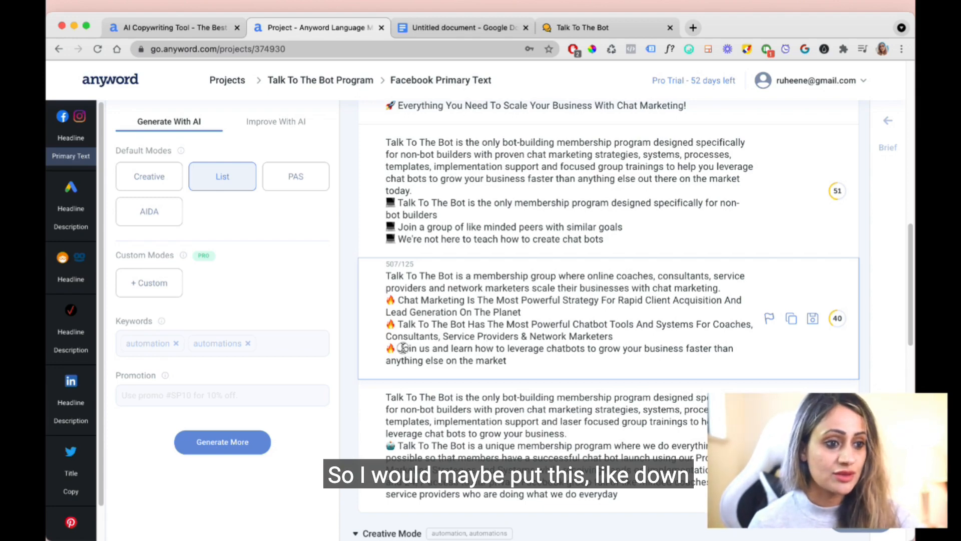
{"action": "left_click_drag", "start_coordinate": [403, 349], "coordinate": [436, 349]}
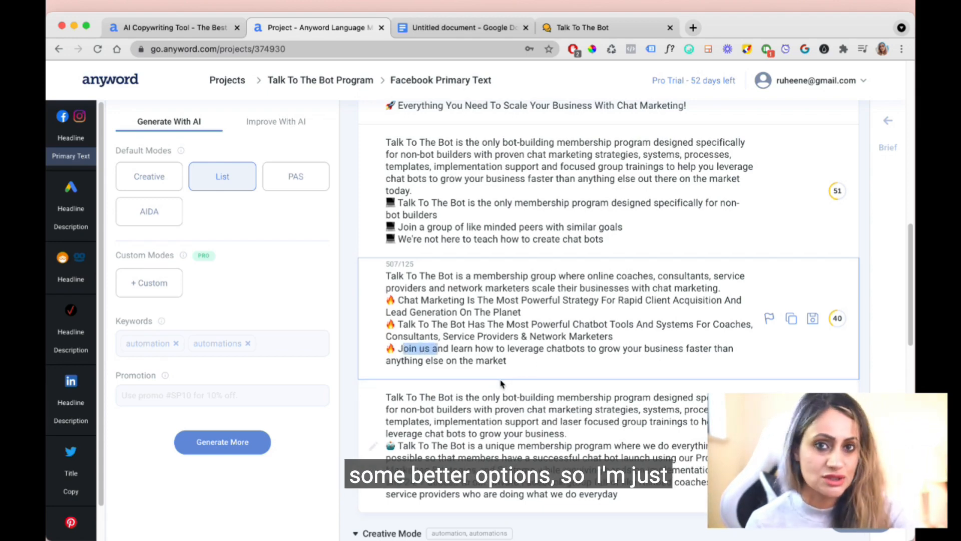
Step: Save the List variation beginning "Talk To The Bot - The Only System Designed Specifically For Coaches"
{"action": "scroll", "coordinate": [500, 383], "scroll_direction": "up", "scroll_amount": 3}
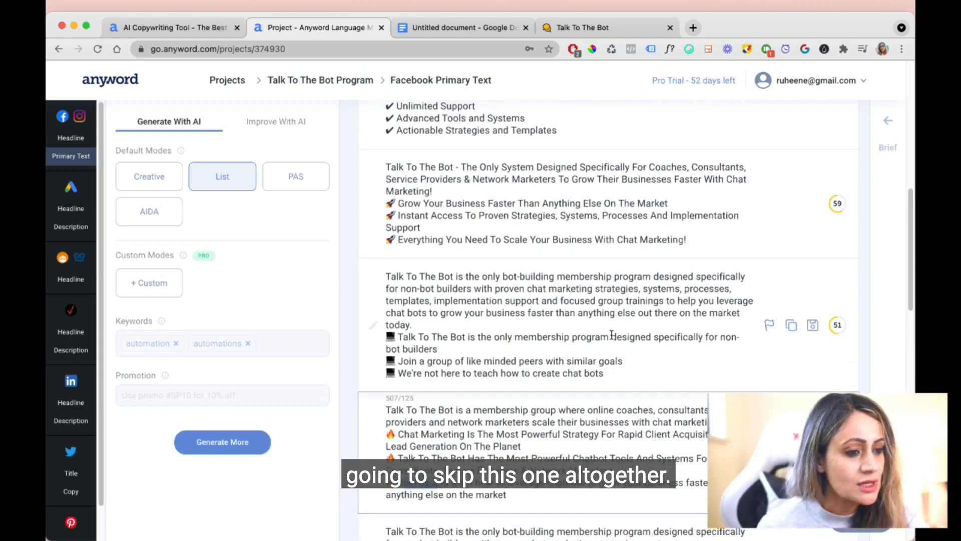
{"action": "scroll", "coordinate": [578, 334], "scroll_direction": "up", "scroll_amount": 1}
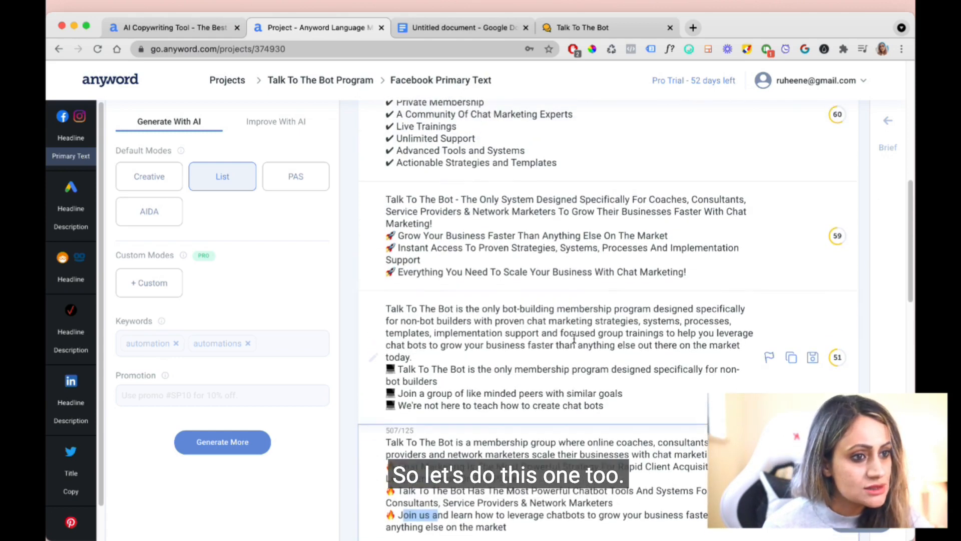
{"action": "scroll", "coordinate": [601, 325], "scroll_direction": "up", "scroll_amount": 2}
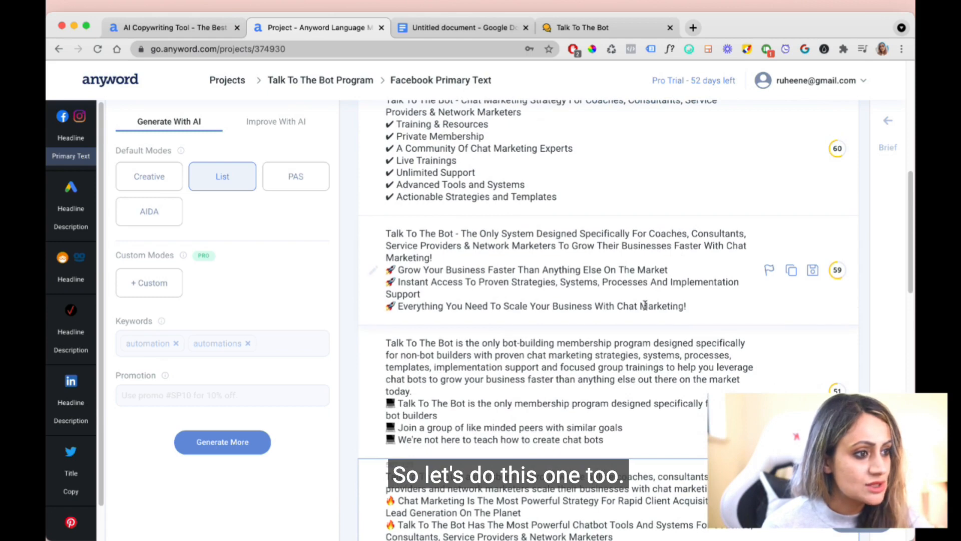
{"action": "scroll", "coordinate": [645, 305], "scroll_direction": "up", "scroll_amount": 1}
{"action": "left_click", "coordinate": [812, 288]}
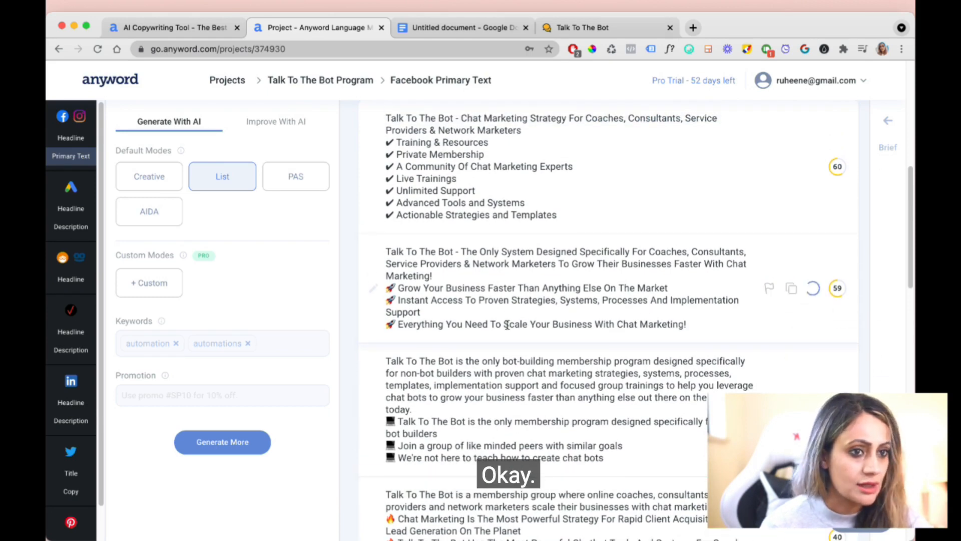
Step: Generate primary text in PAS mode and save the variations beginning "Scaling your business takes work" and "Working on your own business is tough enough"
{"action": "left_click", "coordinate": [303, 179]}
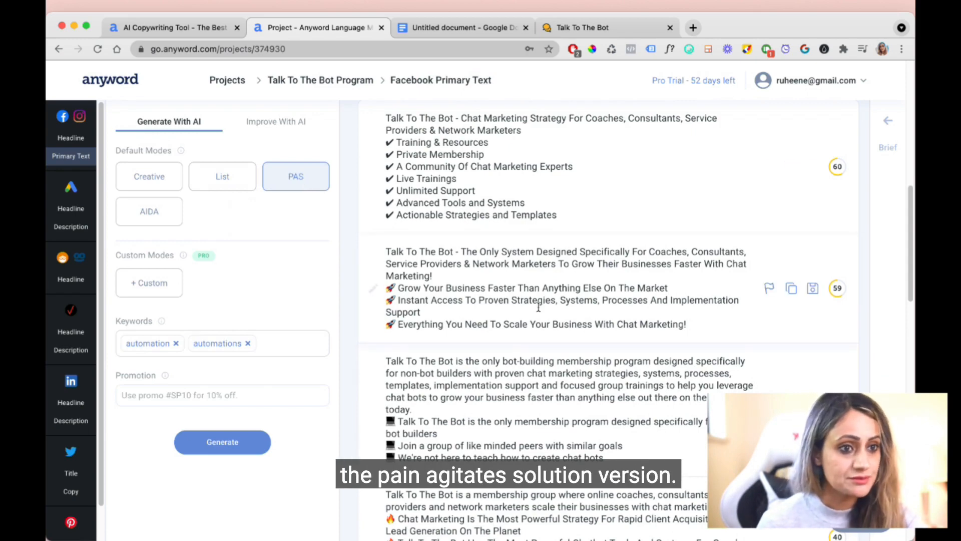
{"action": "left_click", "coordinate": [236, 443]}
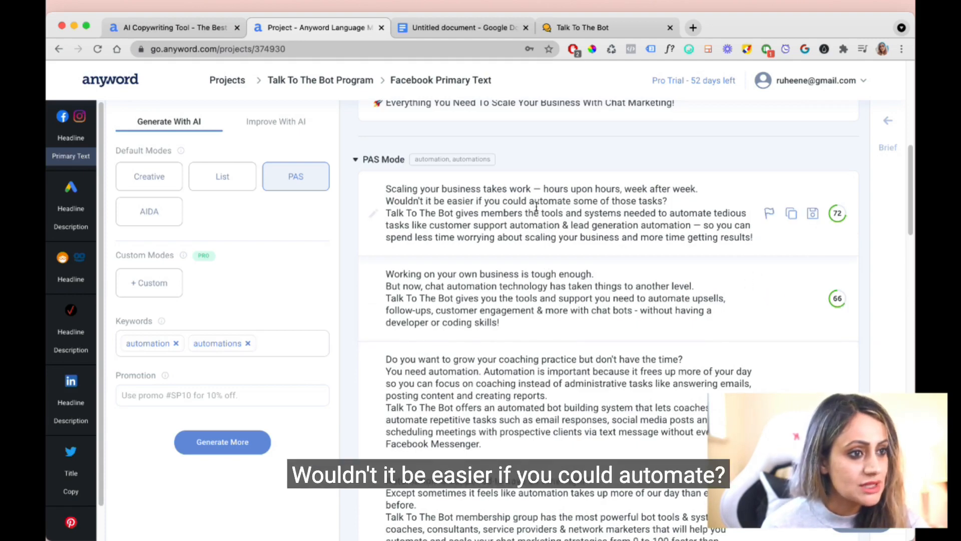
{"action": "left_click", "coordinate": [812, 213]}
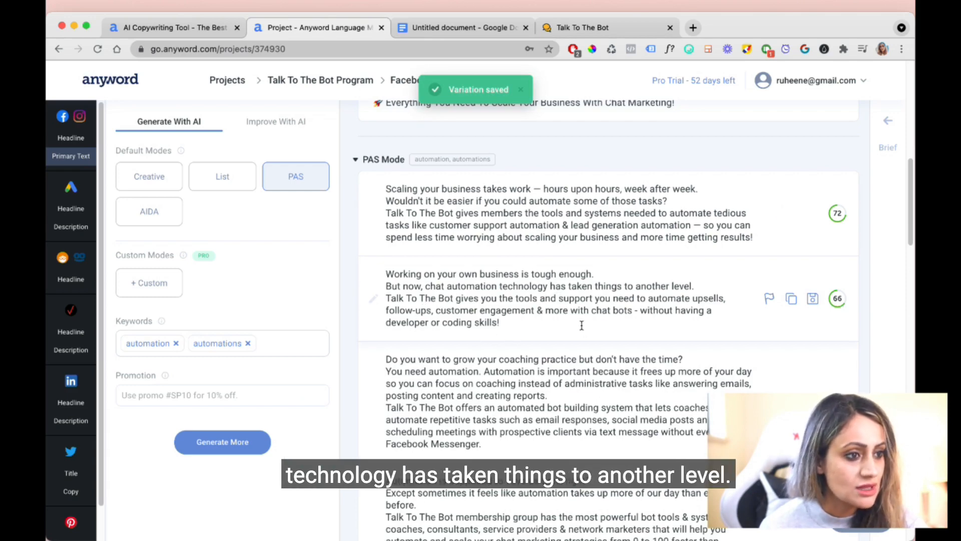
{"action": "left_click", "coordinate": [812, 298]}
Step: Save the PAS variation beginning "Automation is supposed to save us time, right?"
{"action": "scroll", "coordinate": [515, 310], "scroll_direction": "down", "scroll_amount": 1}
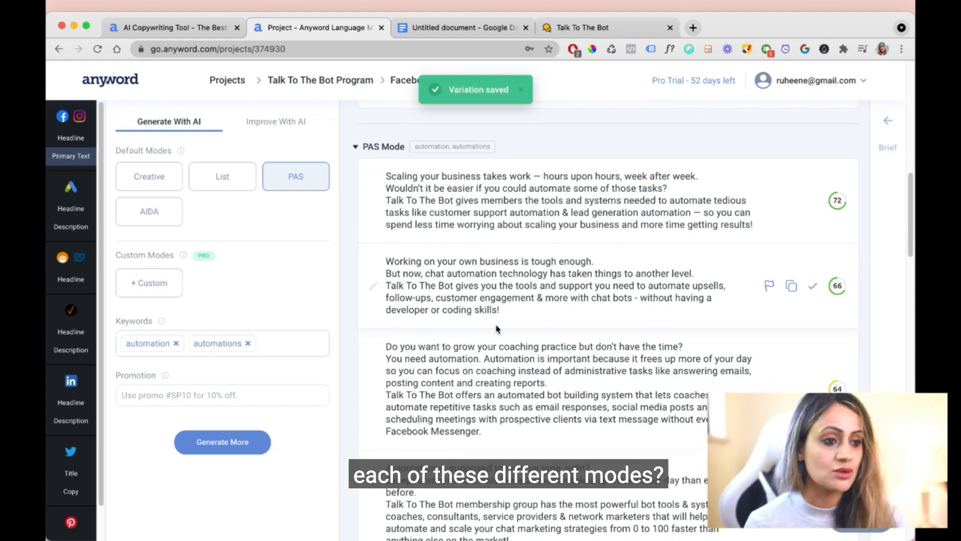
{"action": "scroll", "coordinate": [497, 329], "scroll_direction": "down", "scroll_amount": 3}
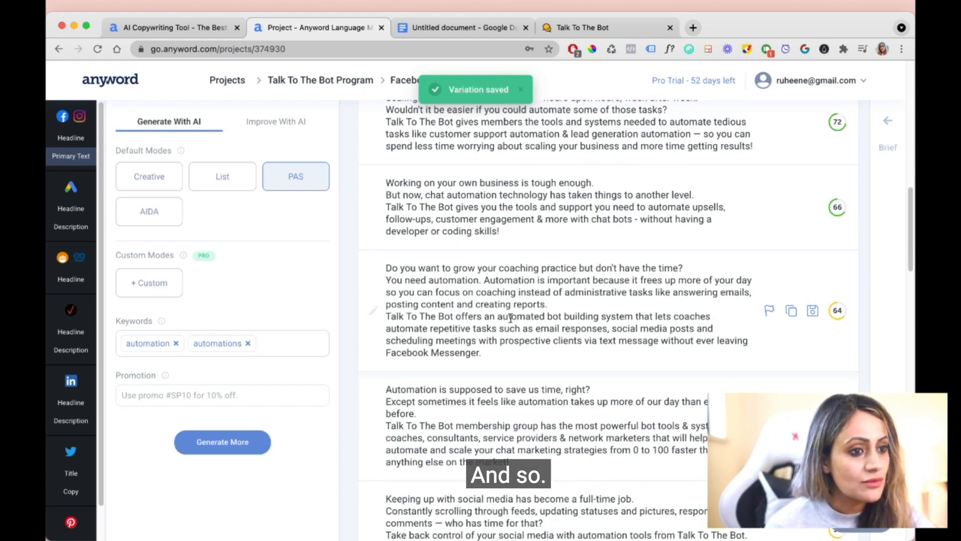
{"action": "scroll", "coordinate": [523, 365], "scroll_direction": "down", "scroll_amount": 3}
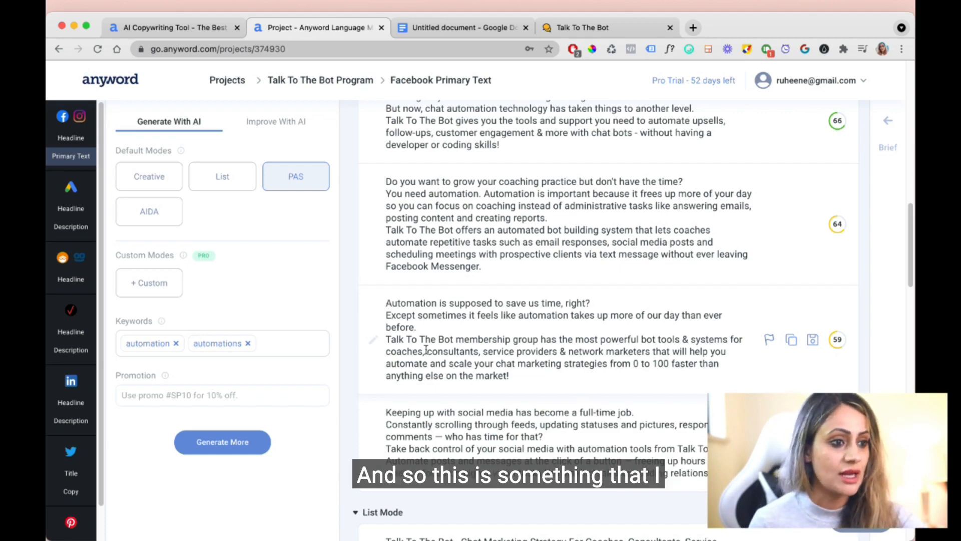
{"action": "left_click", "coordinate": [812, 339]}
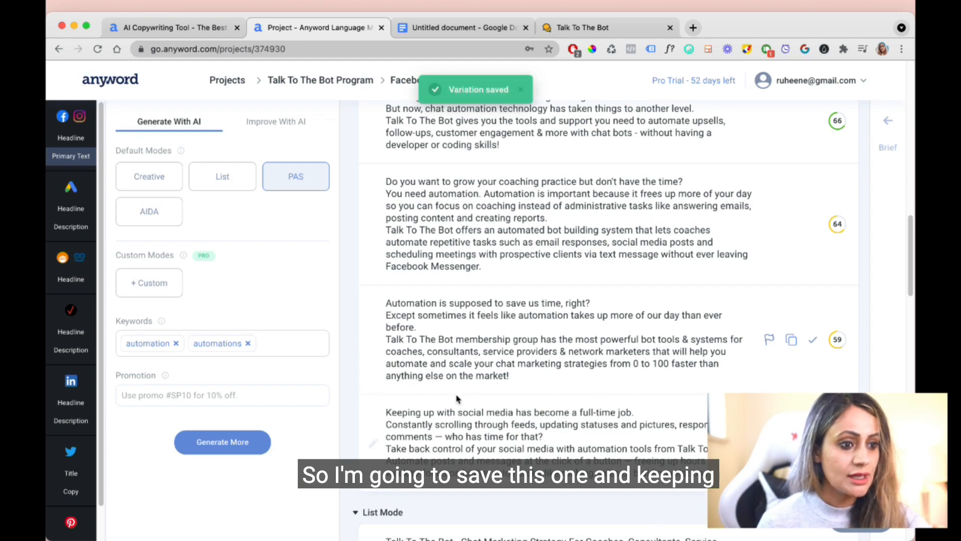
Step: Look over the last PAS variation, and generate new Facebook primary text in AIDA mode
{"action": "scroll", "coordinate": [535, 454], "scroll_direction": "down", "scroll_amount": 3}
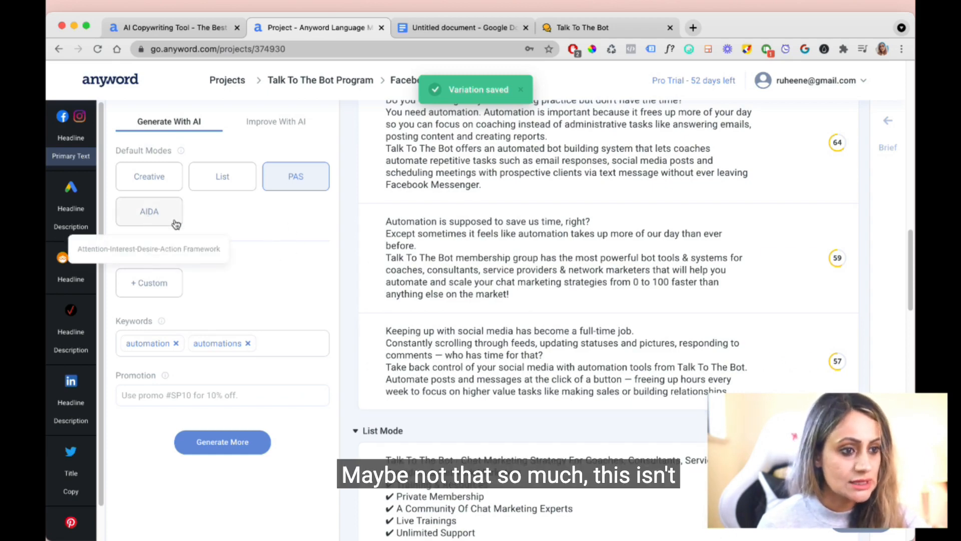
{"action": "left_click", "coordinate": [149, 211]}
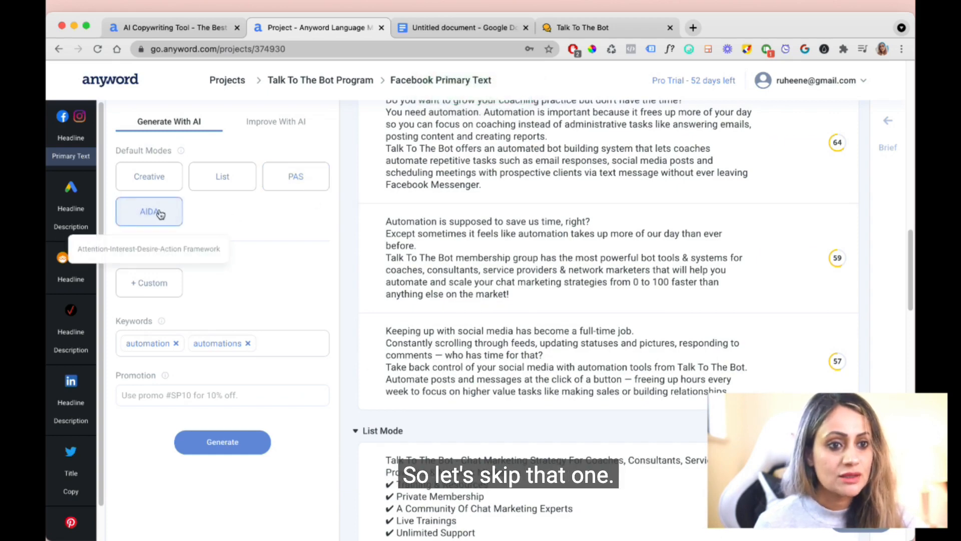
{"action": "left_click", "coordinate": [224, 443]}
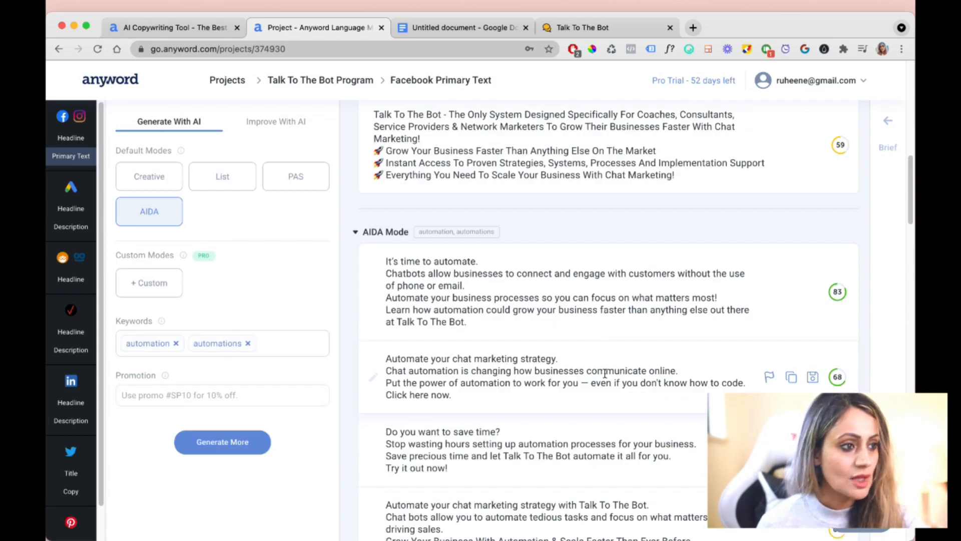
Step: Save the AIDA variations beginning "Automate your chat marketing strategy. Chat automation", "It's time to automate" and "Do you want to save time?"
{"action": "scroll", "coordinate": [620, 380], "scroll_direction": "down", "scroll_amount": 1}
{"action": "scroll", "coordinate": [623, 409], "scroll_direction": "down", "scroll_amount": 3}
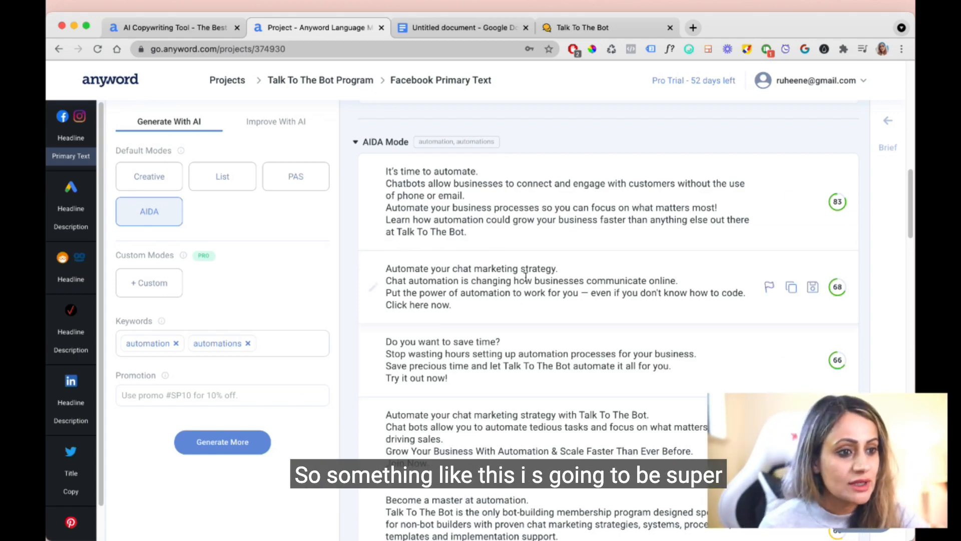
{"action": "left_click", "coordinate": [812, 286]}
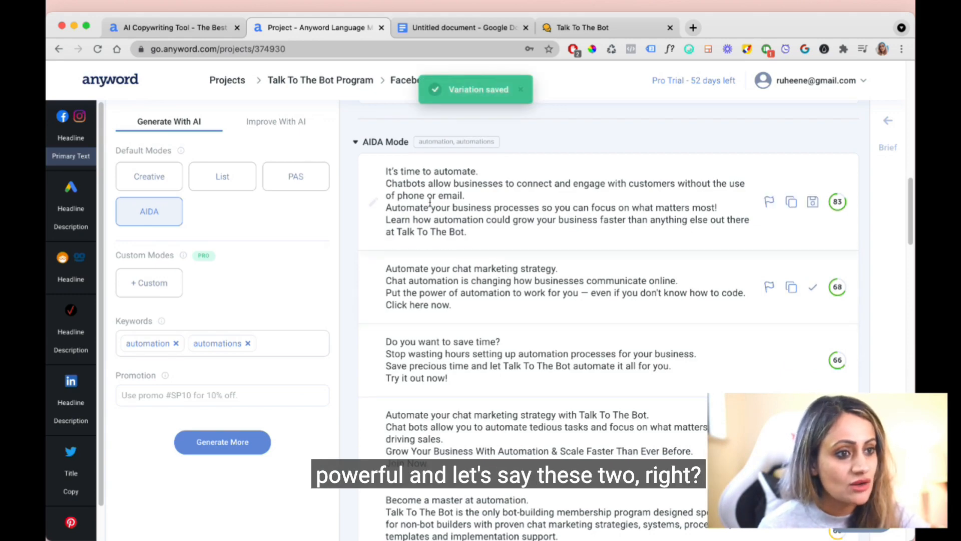
{"action": "left_click", "coordinate": [814, 204]}
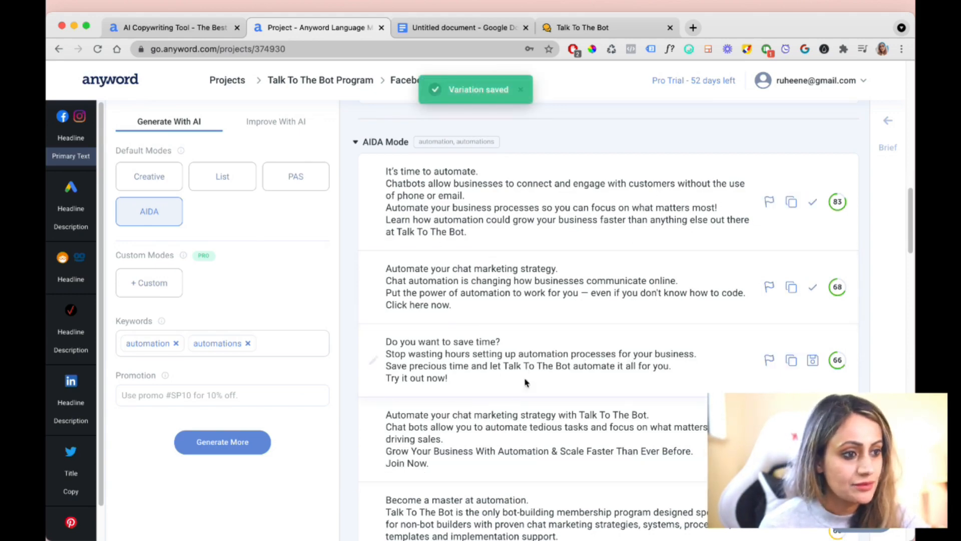
{"action": "left_click", "coordinate": [812, 359]}
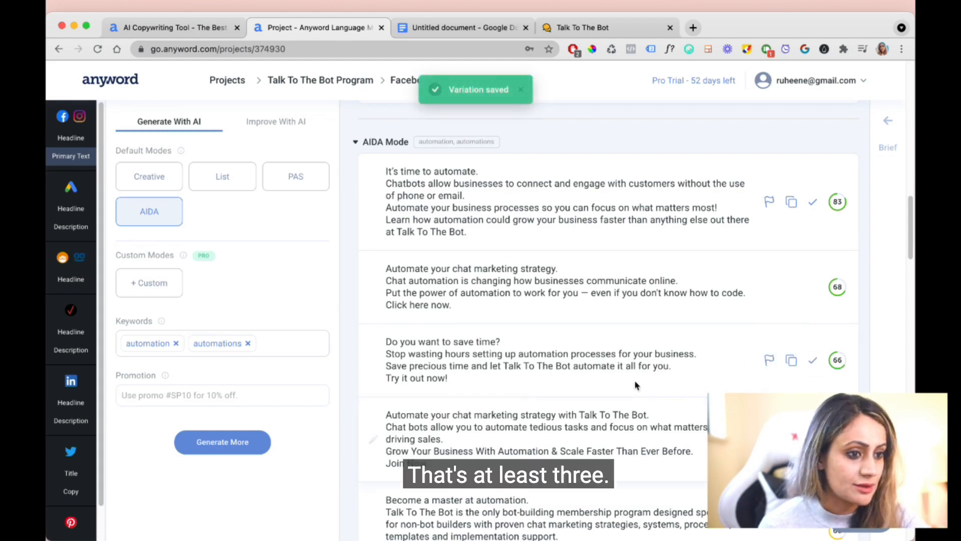
Step: Review the saved Facebook primary text variations together with their performance scores
{"action": "scroll", "coordinate": [593, 363], "scroll_direction": "up", "scroll_amount": 6}
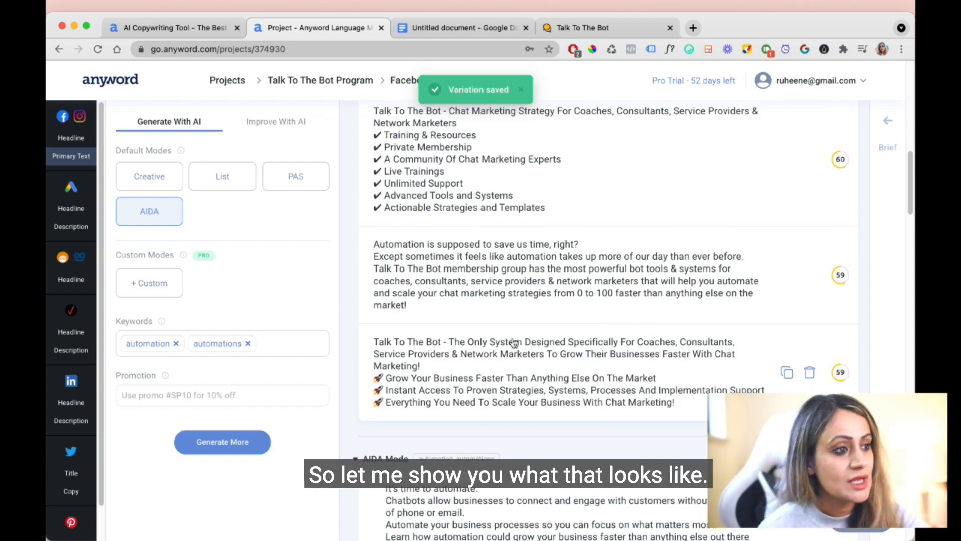
{"action": "scroll", "coordinate": [546, 321], "scroll_direction": "up", "scroll_amount": 12}
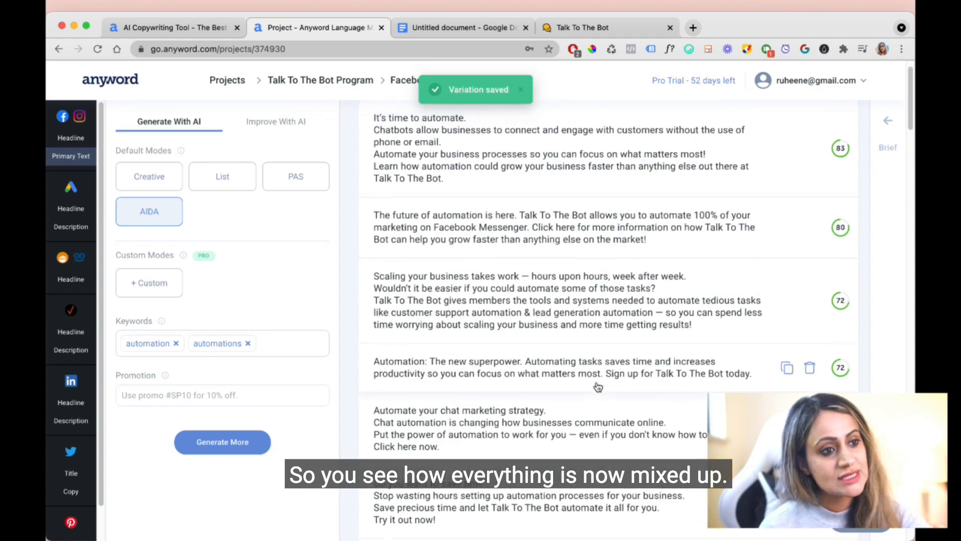
{"action": "scroll", "coordinate": [598, 387], "scroll_direction": "up", "scroll_amount": 1}
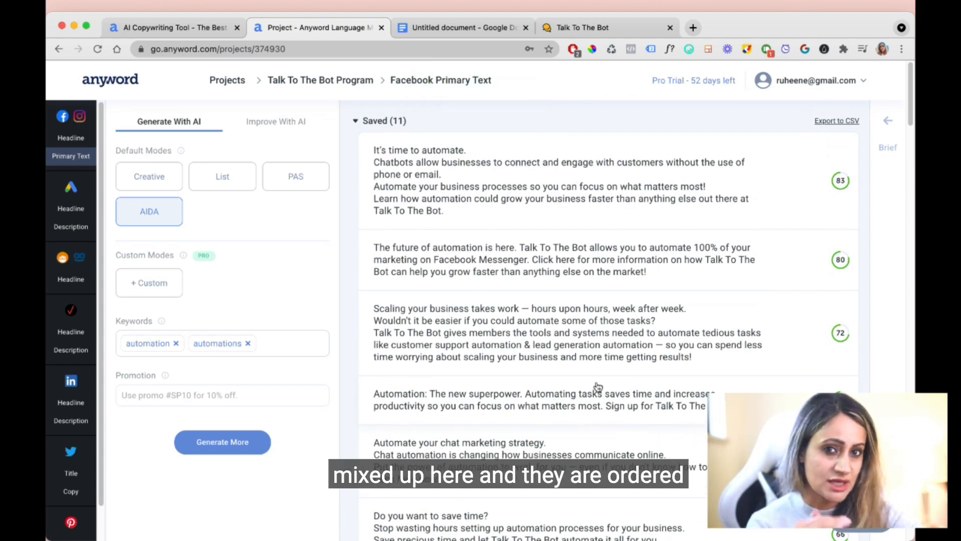
{"action": "mouse_move", "coordinate": [846, 185]}
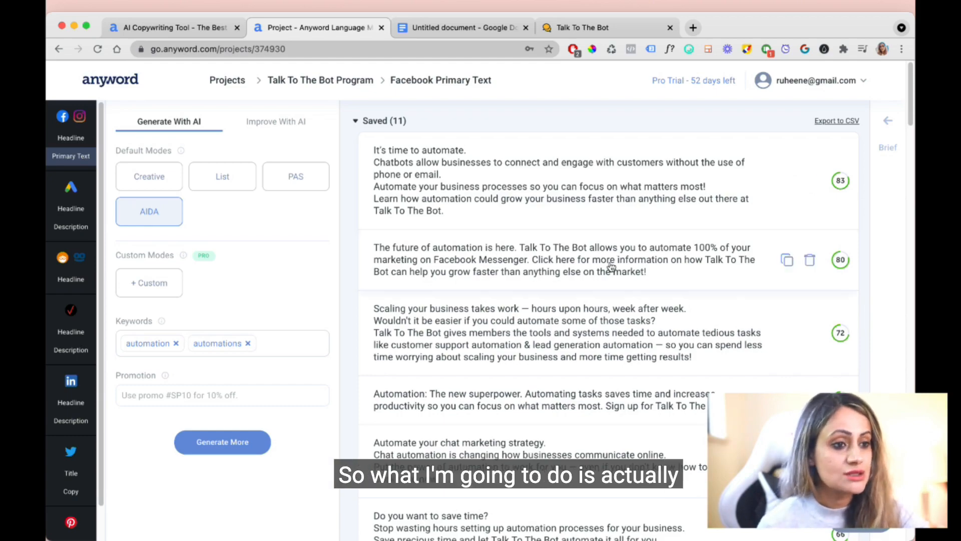
Step: Copy the AIDA variation beginning "It's time to automate." and paste it under Ad Copy 1 in the Google Docs document
{"action": "scroll", "coordinate": [645, 283], "scroll_direction": "down", "scroll_amount": 15}
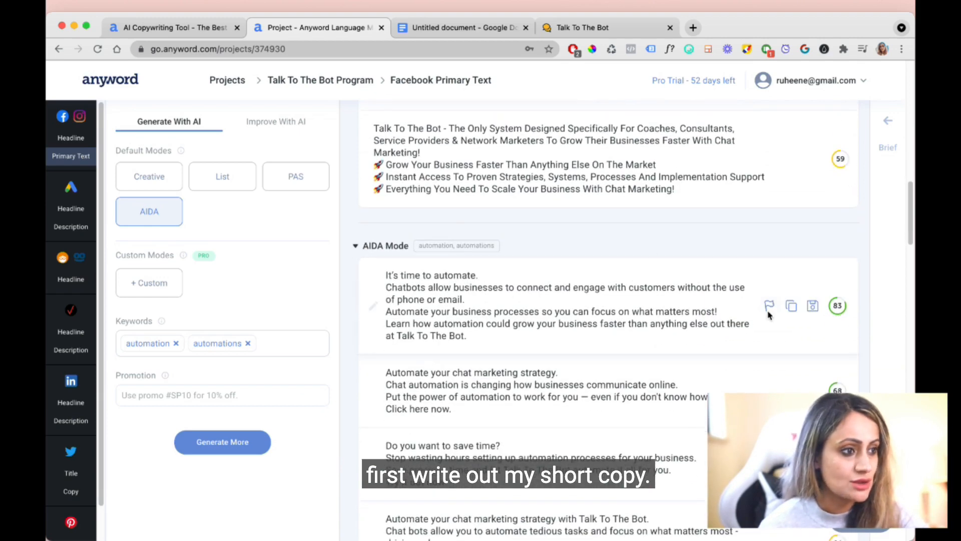
{"action": "left_click", "coordinate": [791, 306]}
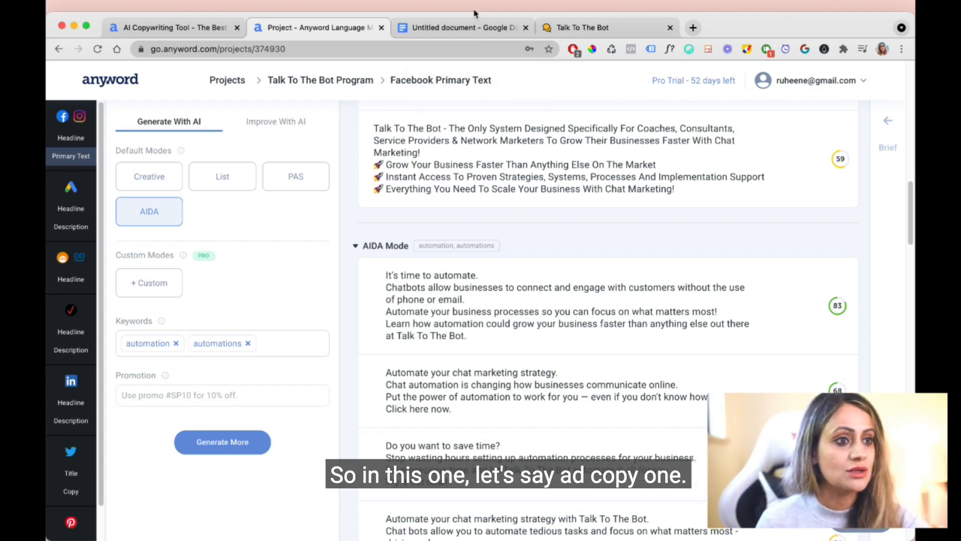
{"action": "left_click", "coordinate": [473, 29]}
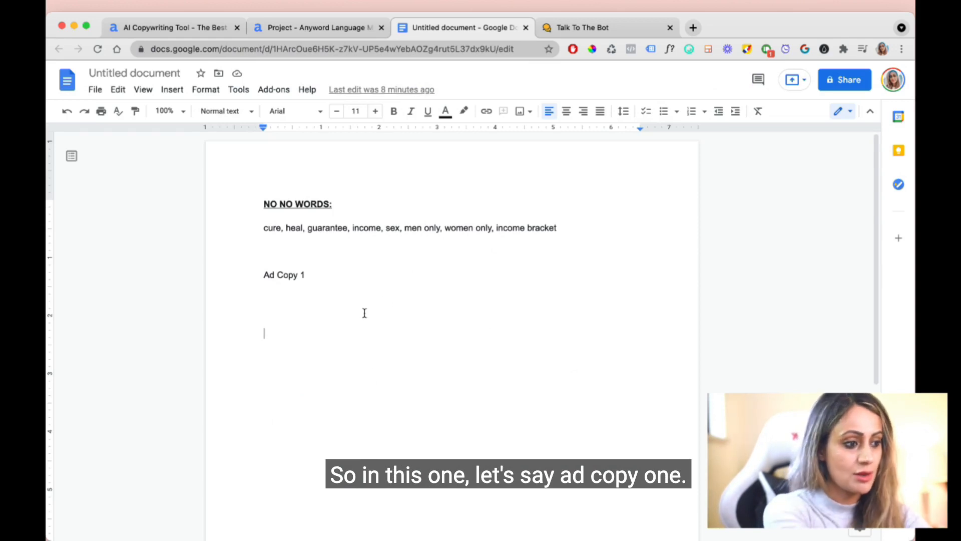
{"action": "key", "text": "BackSpace"}
{"action": "key", "text": "BackSpace"}
{"action": "key", "text": "BackSpace"}
{"action": "key", "text": "super+v"}
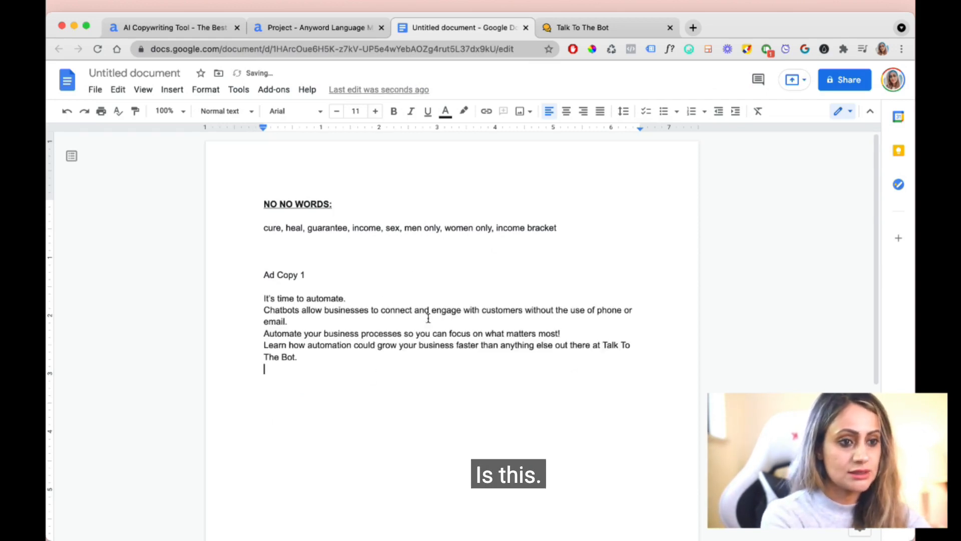
Step: Separate the four sentences of Ad Copy 1 with blank lines
{"action": "left_click", "coordinate": [358, 300]}
{"action": "key", "text": "Return"}
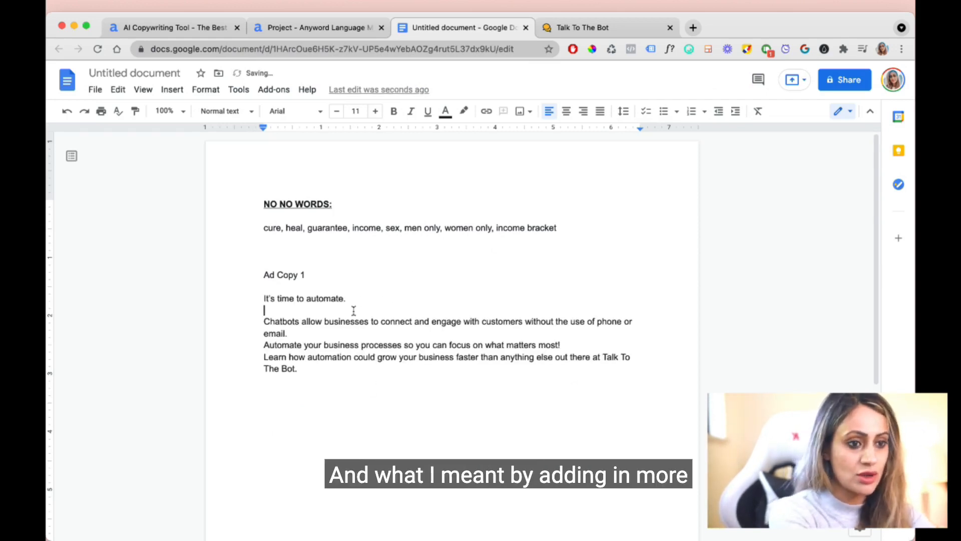
{"action": "left_click", "coordinate": [311, 333]}
{"action": "key", "text": "Return"}
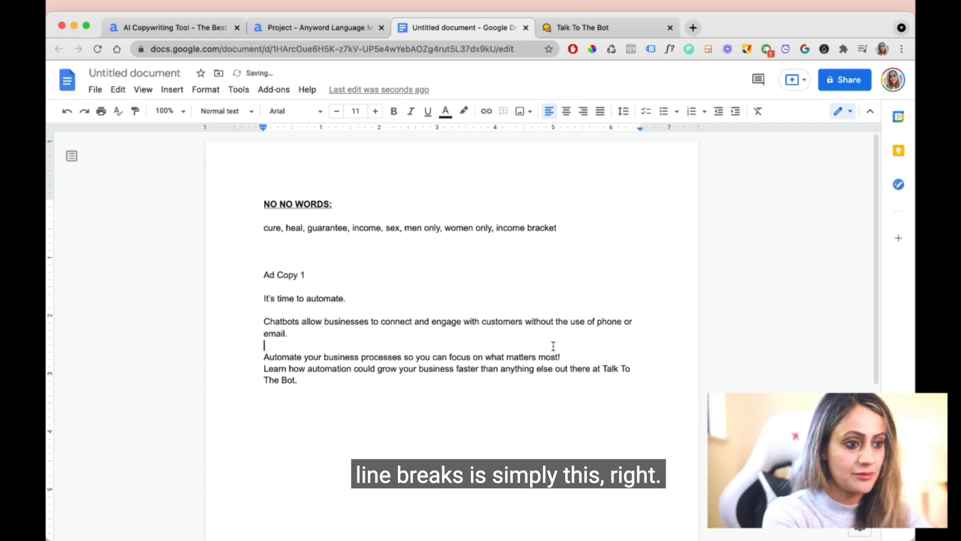
{"action": "left_click", "coordinate": [567, 355]}
{"action": "key", "text": "Return"}
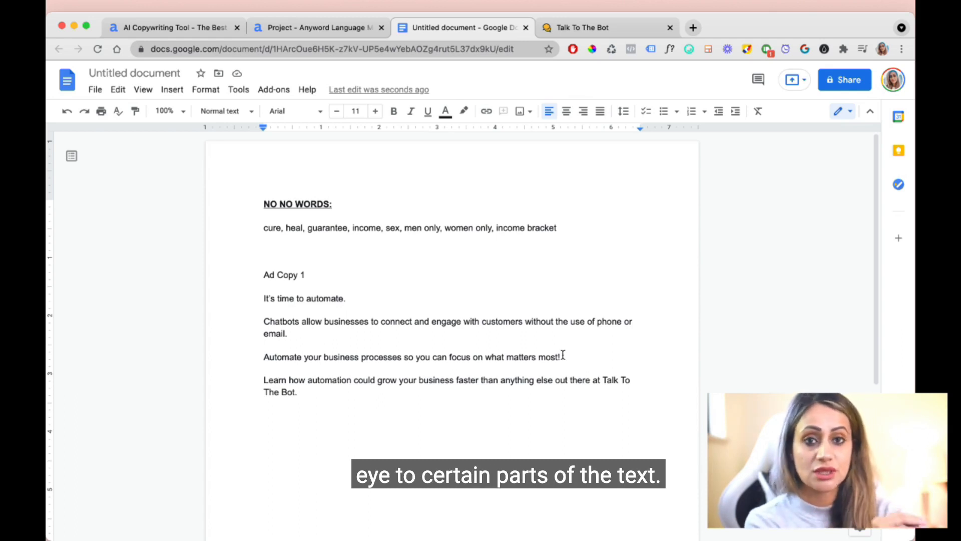
Step: Duplicate the Ad Copy 1 heading below the first ad text and change it to "Ad Copy 2"
{"action": "left_click_drag", "start_coordinate": [306, 275], "coordinate": [255, 274]}
{"action": "left_click", "coordinate": [307, 275]}
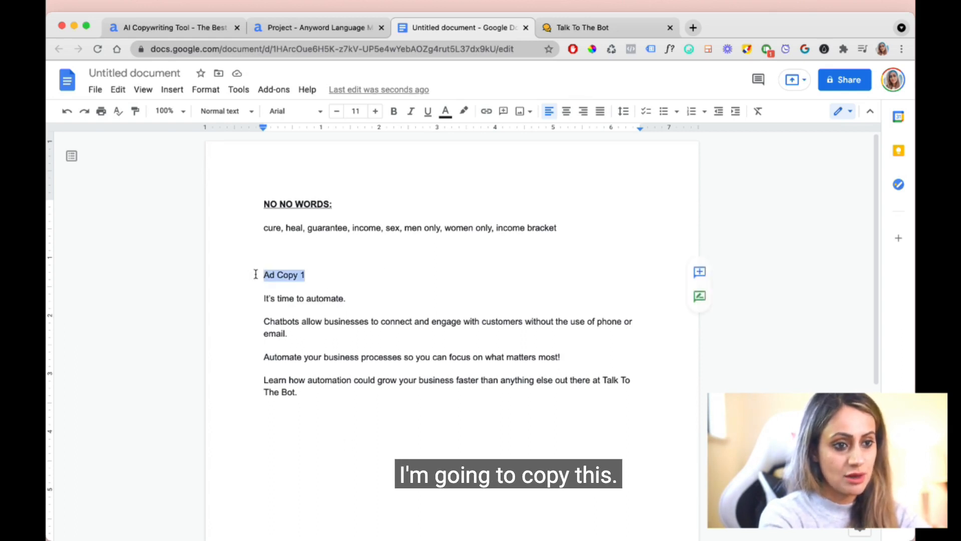
{"action": "left_click", "coordinate": [326, 429]}
{"action": "key", "text": "Return"}
{"action": "key", "text": "Return"}
{"action": "key", "text": "ctrl+v"}
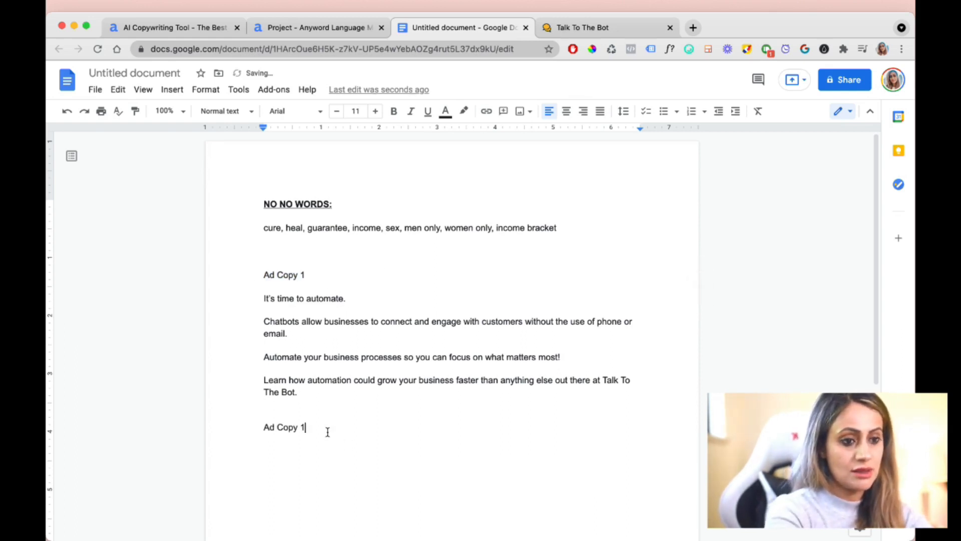
{"action": "key", "text": "BackSpace"}
{"action": "type", "text": "2"}
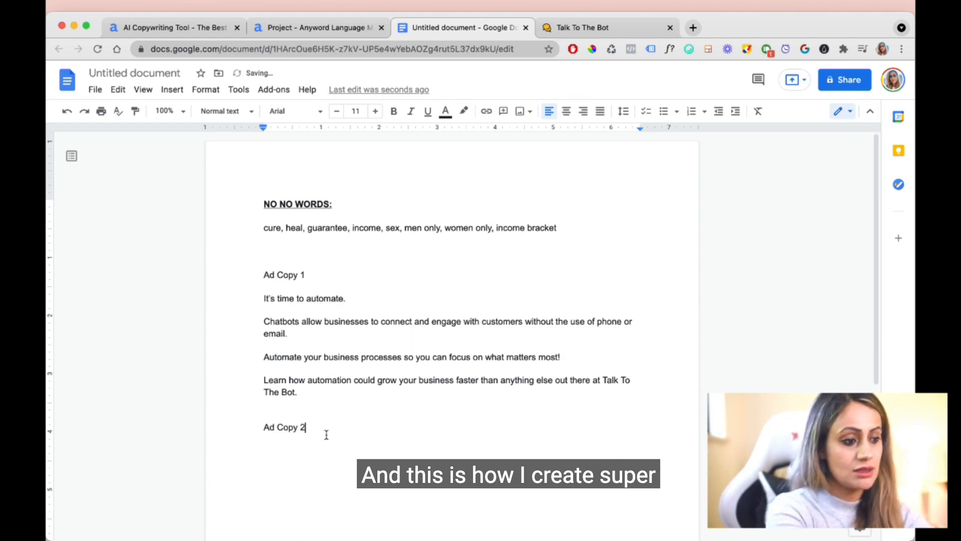
{"action": "key", "text": "Return"}
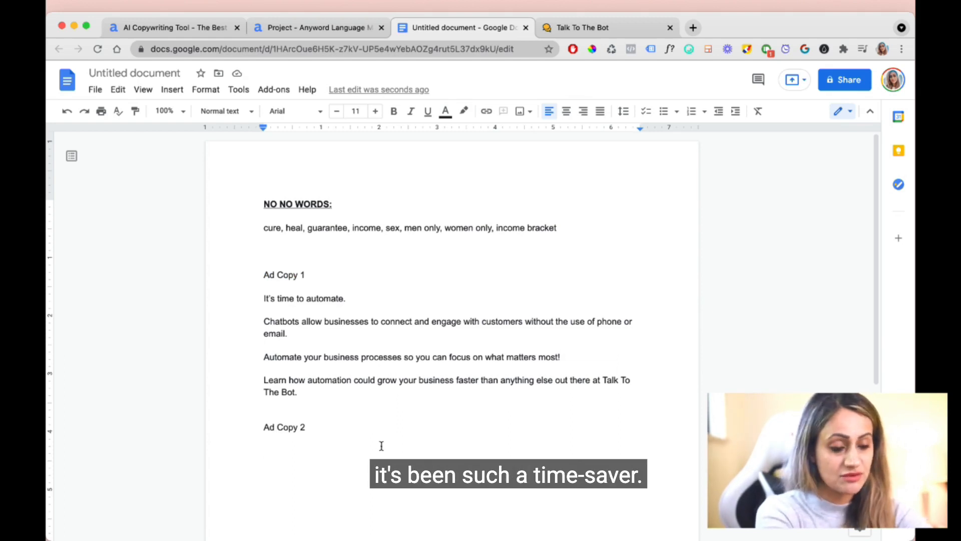
{"action": "type", "text": "Ad Copy 1"}
{"action": "key", "text": "BackSpace"}
{"action": "key", "text": "BackSpace"}
{"action": "key", "text": "BackSpace"}
{"action": "key", "text": "BackSpace"}
{"action": "key", "text": "BackSpace"}
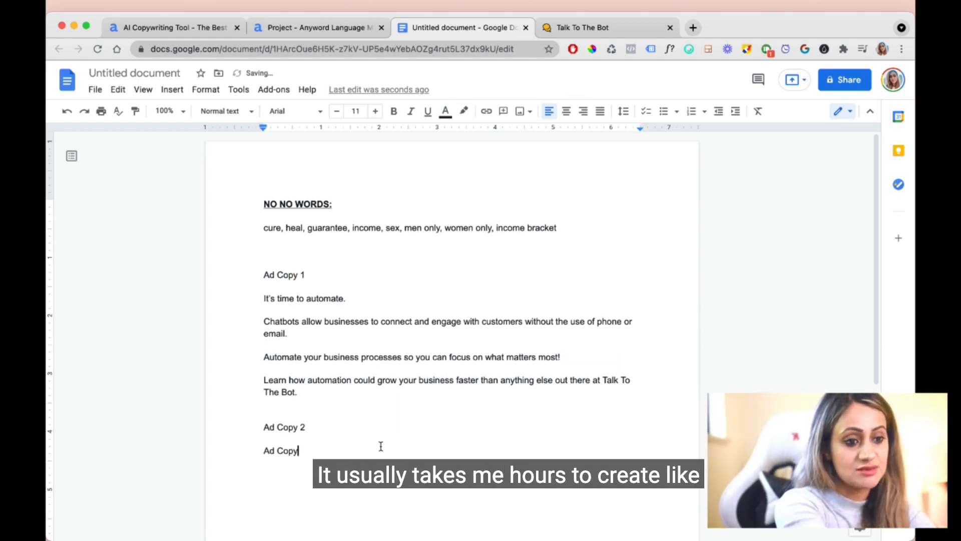
{"action": "key", "text": "BackSpace"}
{"action": "key", "text": "BackSpace"}
{"action": "key", "text": "BackSpace"}
{"action": "key", "text": "BackSpace"}
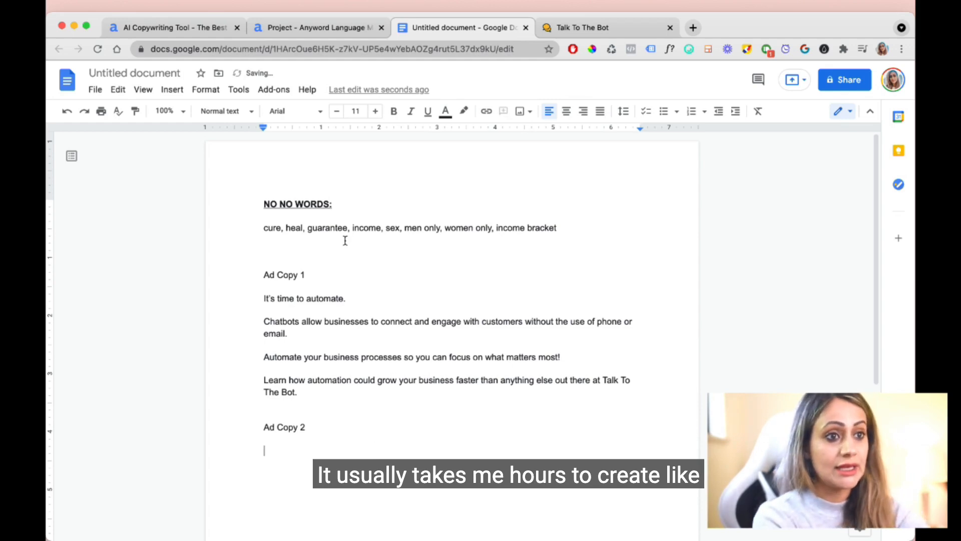
Step: Copy the AIDA variation beginning "Automate your chat marketing strategy. Chat automation" from Anyword and paste it under Ad Copy 2 in Google Docs
{"action": "left_click", "coordinate": [309, 29]}
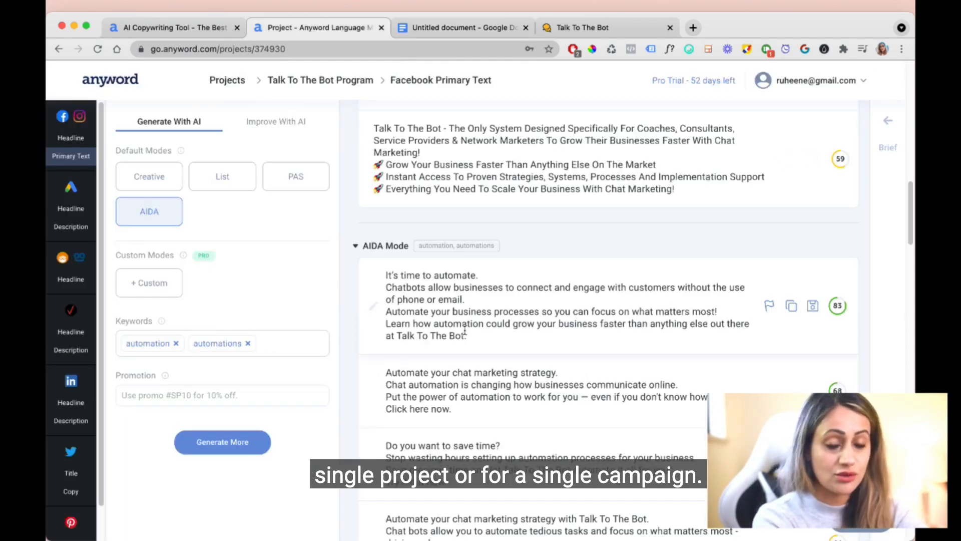
{"action": "scroll", "coordinate": [534, 388], "scroll_direction": "down", "scroll_amount": 3}
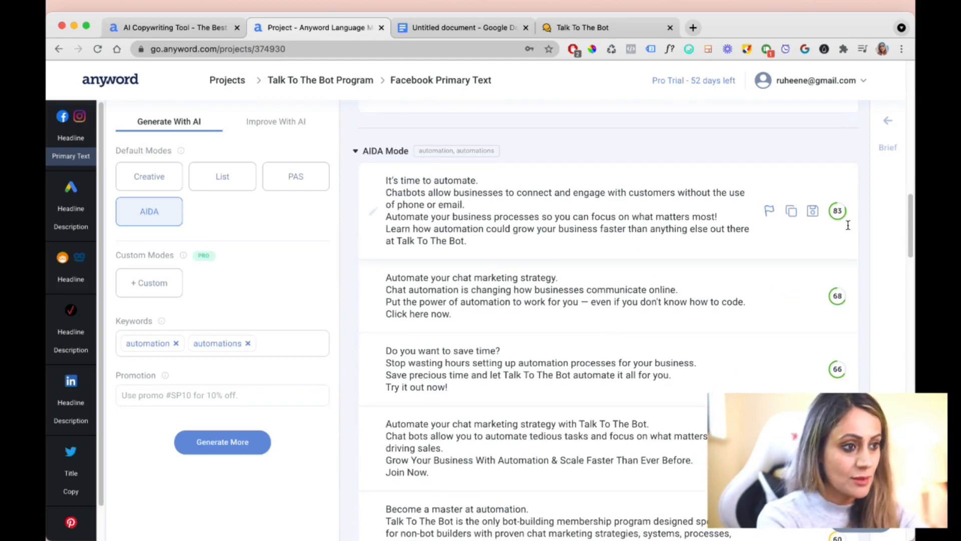
{"action": "left_click", "coordinate": [796, 297]}
{"action": "left_click", "coordinate": [463, 28]}
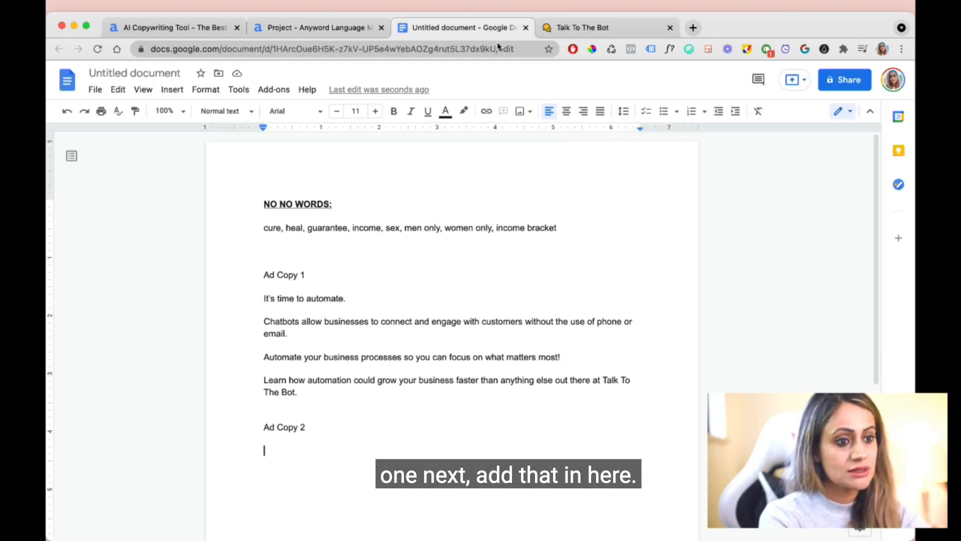
{"action": "key", "text": "super+v"}
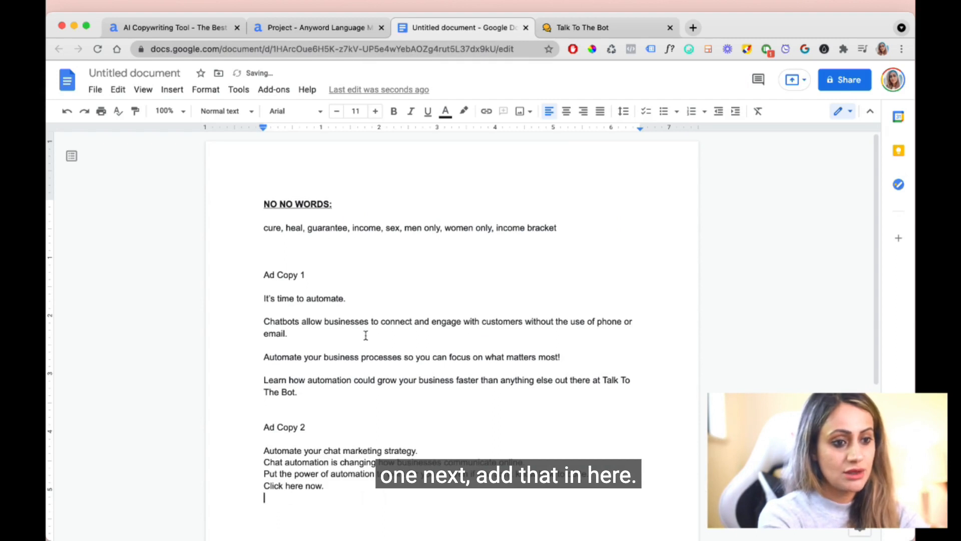
Step: Duplicate the Ad Copy 2 heading below the second ad text and change it to "Ad Copy 3"
{"action": "scroll", "coordinate": [366, 335], "scroll_direction": "down", "scroll_amount": 3}
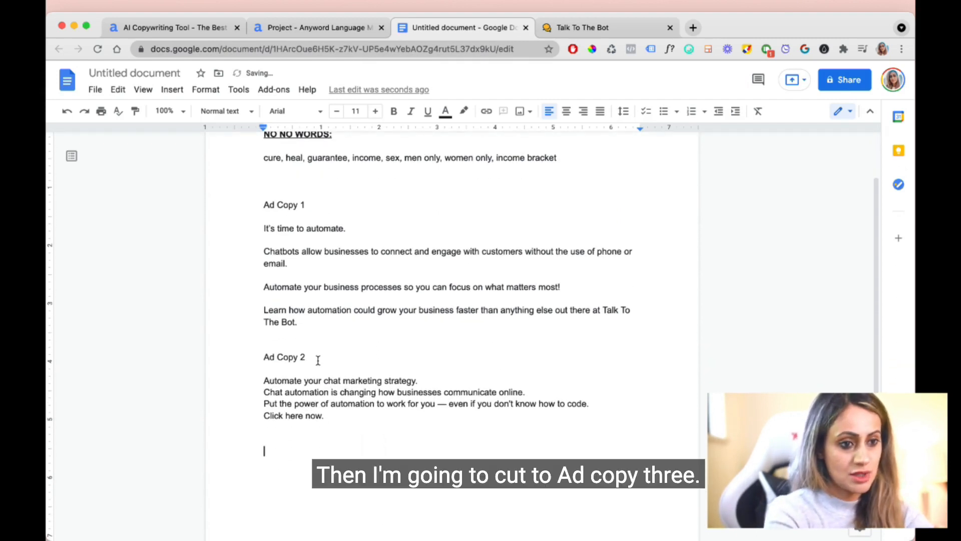
{"action": "left_click_drag", "start_coordinate": [315, 358], "coordinate": [261, 357]}
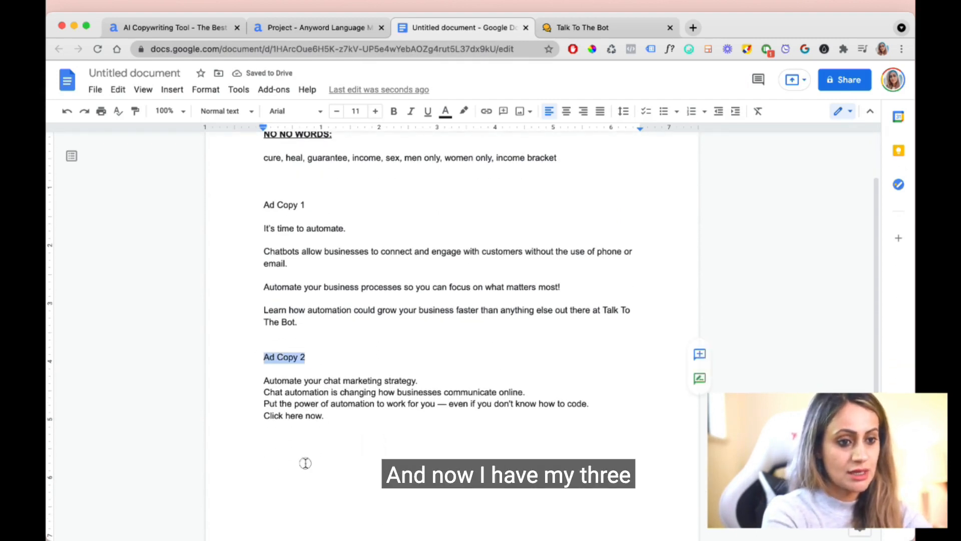
{"action": "left_click", "coordinate": [281, 447]}
{"action": "key", "text": "super+v"}
{"action": "key", "text": "BackSpace"}
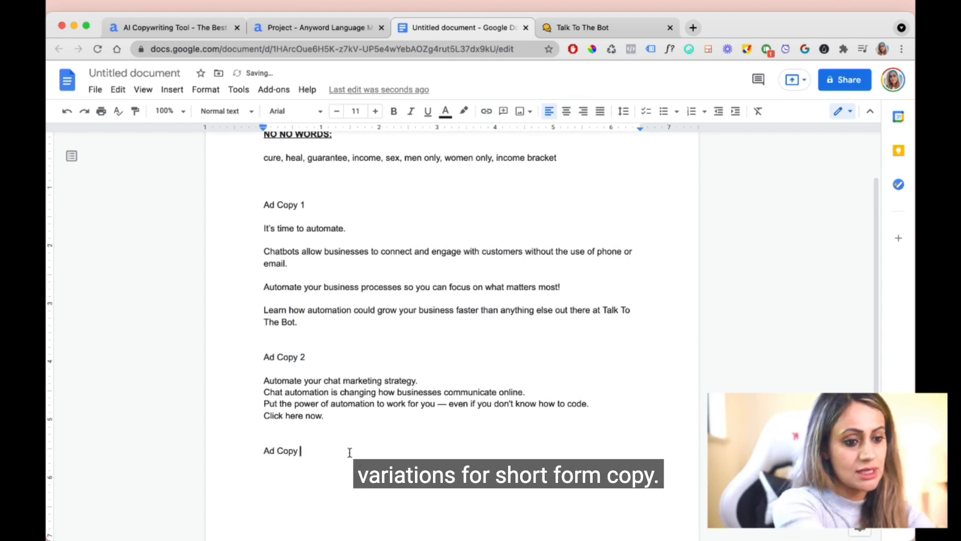
{"action": "type", "text": "3"}
{"action": "key", "text": "Return"}
{"action": "key", "text": "Return"}
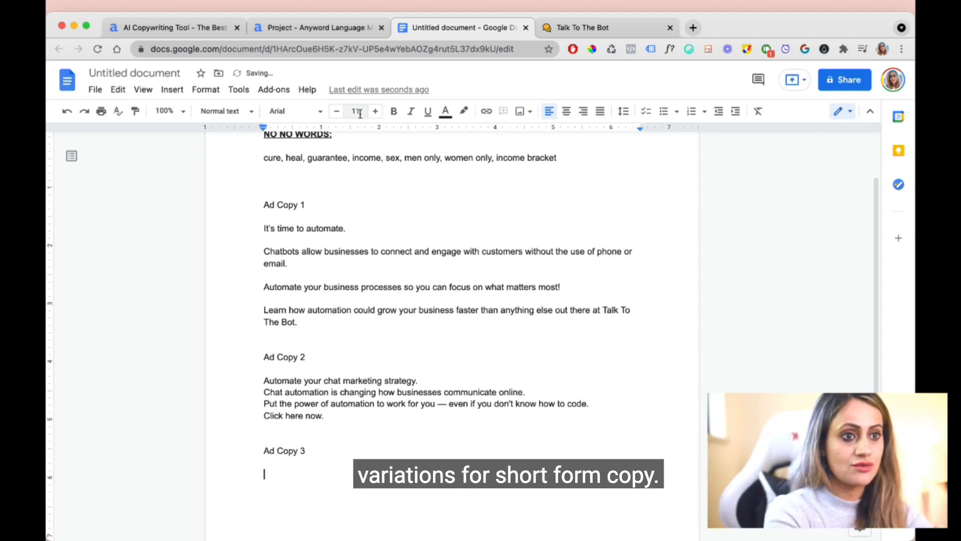
Step: Copy the AIDA variation beginning "Do you want to save time?" from Anyword and paste it under Ad Copy 3 in Google Docs
{"action": "left_click", "coordinate": [346, 31]}
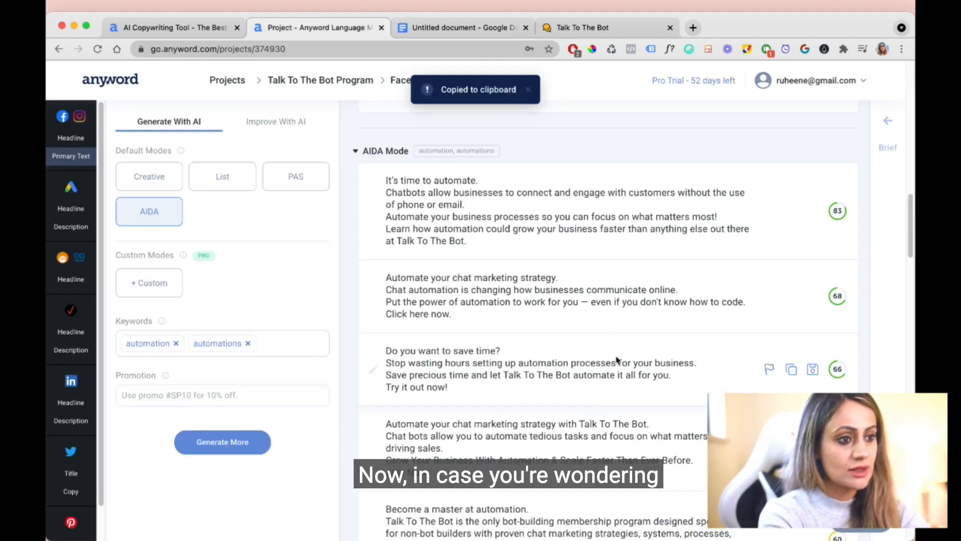
{"action": "left_click", "coordinate": [790, 369]}
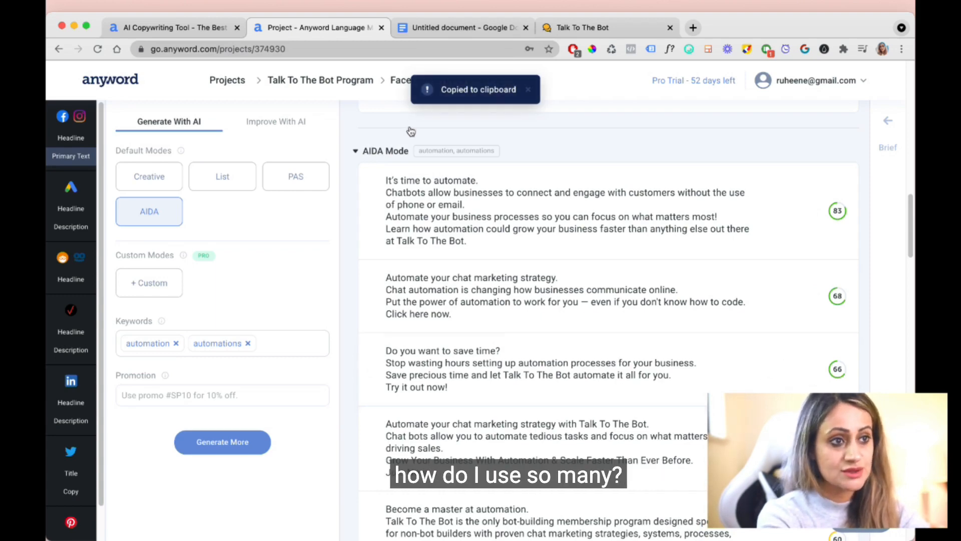
{"action": "left_click", "coordinate": [443, 31]}
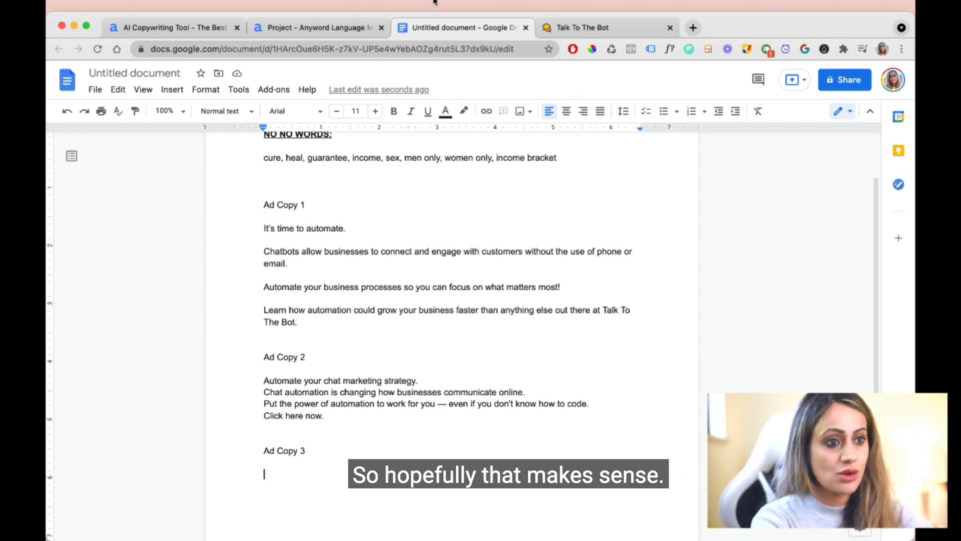
{"action": "key", "text": "cmd+v"}
{"action": "scroll", "coordinate": [485, 335], "scroll_direction": "down", "scroll_amount": 4}
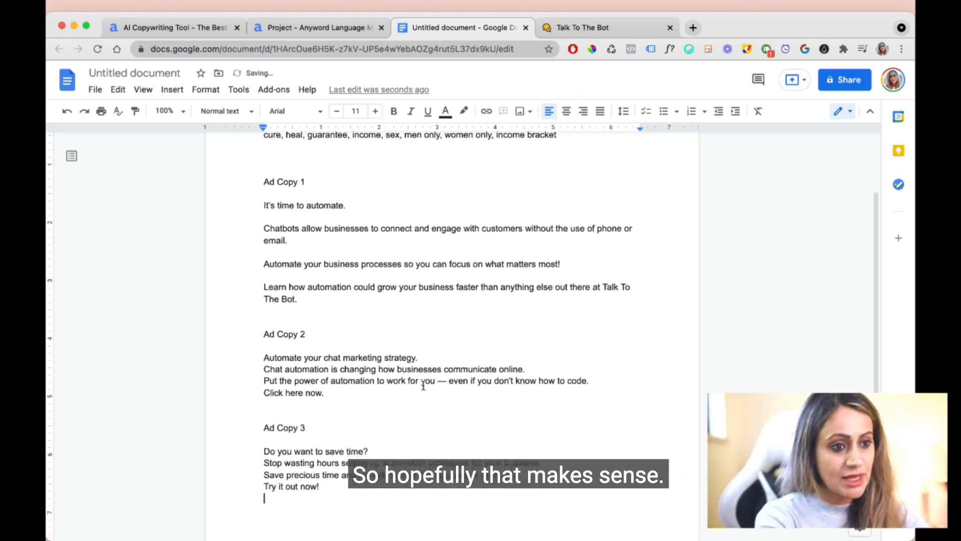
Step: Separate the four lines of Ad Copy 2 with blank lines
{"action": "scroll", "coordinate": [427, 397], "scroll_direction": "up", "scroll_amount": 5}
{"action": "scroll", "coordinate": [427, 397], "scroll_direction": "down", "scroll_amount": 2}
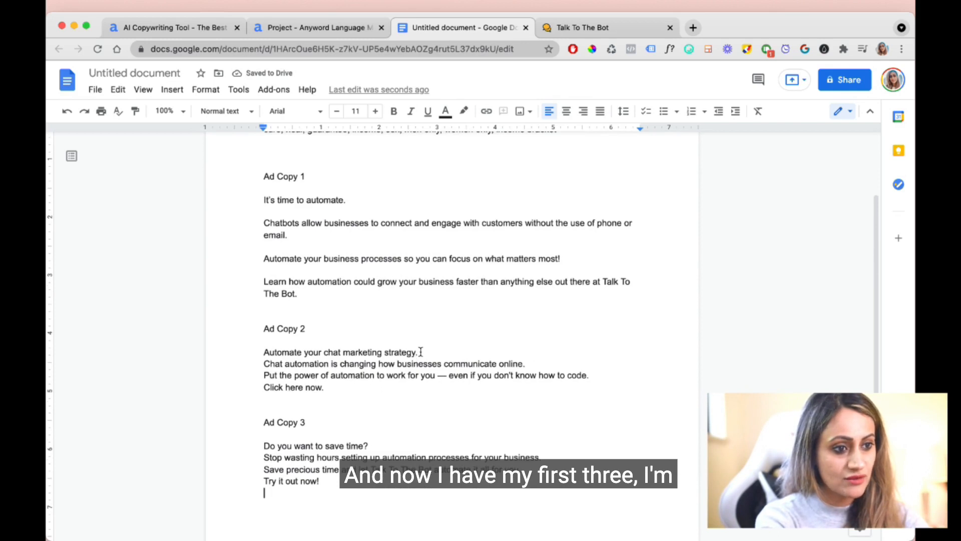
{"action": "left_click", "coordinate": [418, 351]}
{"action": "key", "text": "Return"}
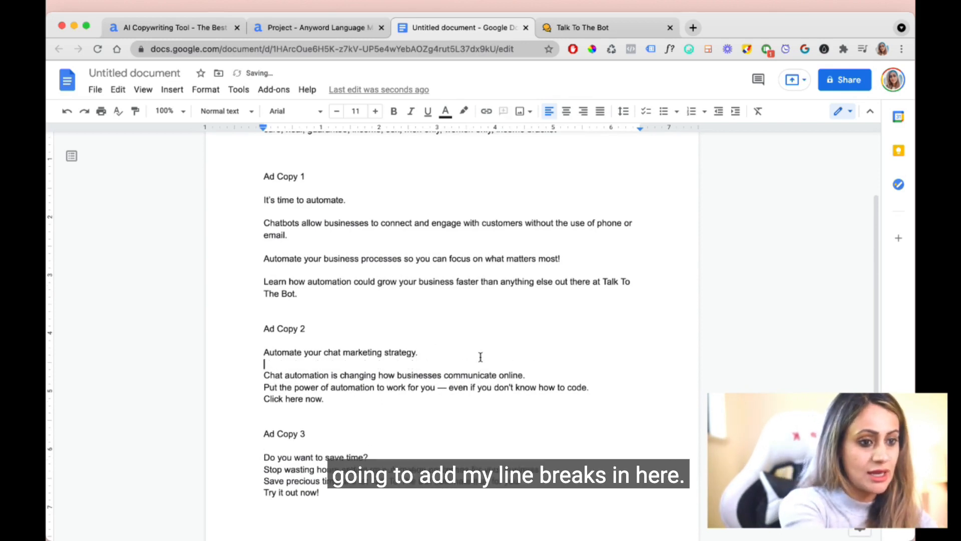
{"action": "left_click", "coordinate": [547, 375]}
{"action": "key", "text": "Return"}
{"action": "scroll", "coordinate": [543, 379], "scroll_direction": "down", "scroll_amount": 1}
{"action": "left_click", "coordinate": [592, 379]}
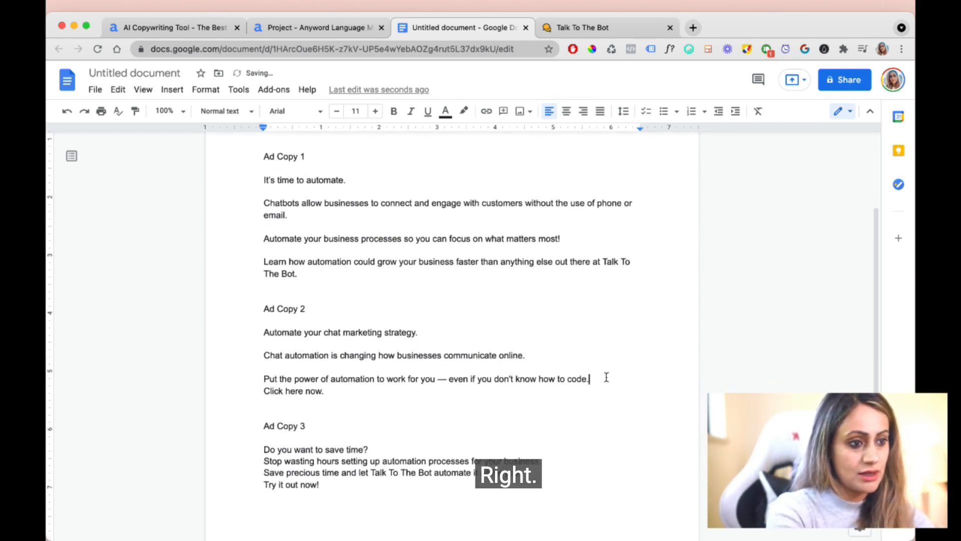
{"action": "key", "text": "Return"}
Step: Replace the period after "Click here now" in Ad Copy 2 with a down-pointing hand emoji from JoyPixels
{"action": "scroll", "coordinate": [368, 385], "scroll_direction": "down", "scroll_amount": 3}
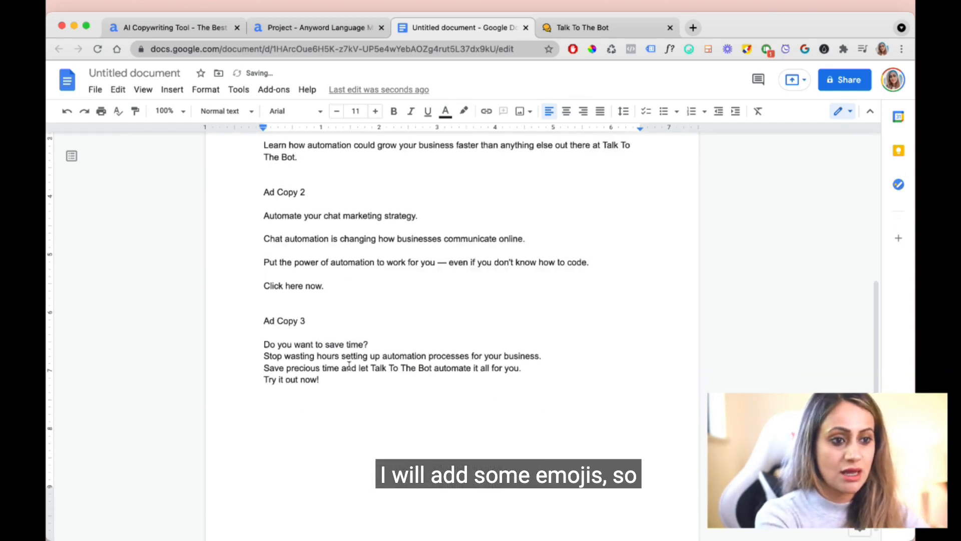
{"action": "left_click", "coordinate": [335, 288]}
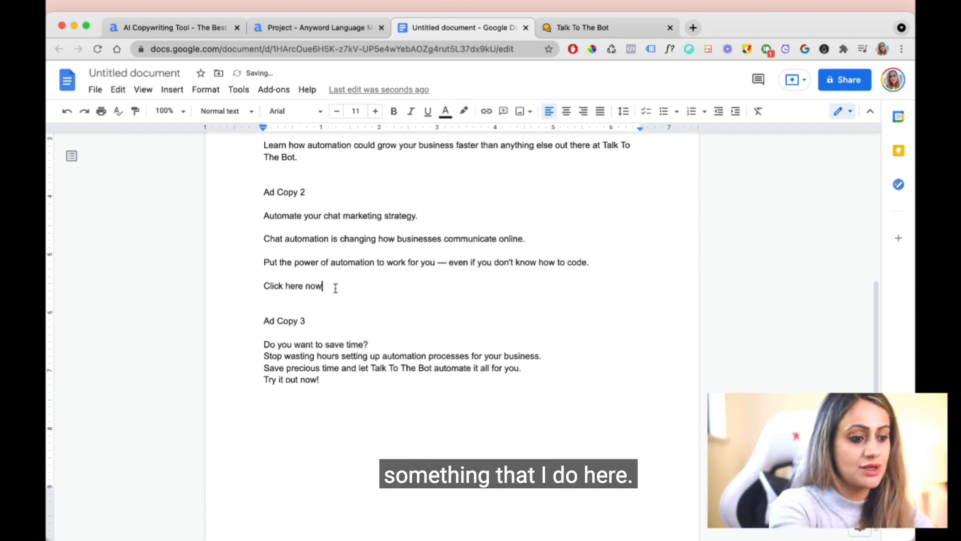
{"action": "left_click", "coordinate": [688, 49]}
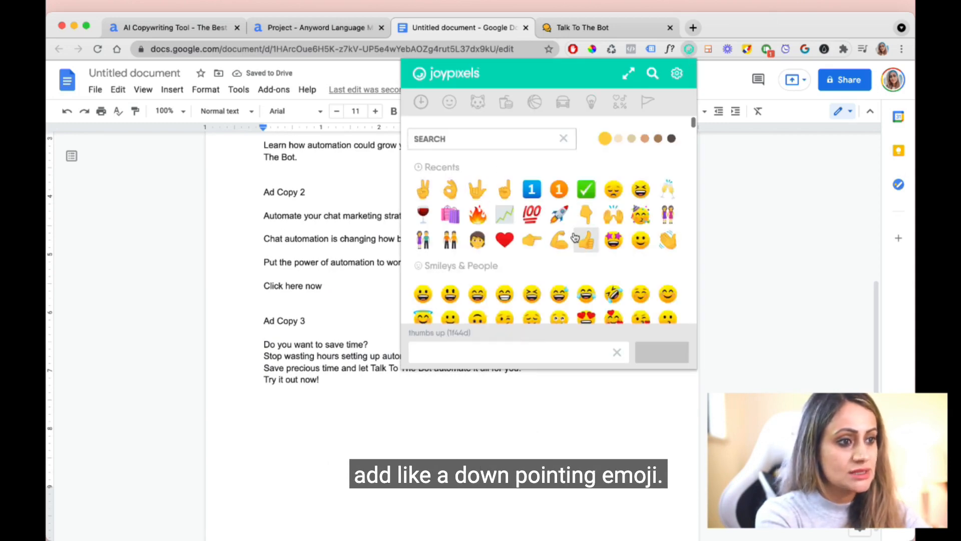
{"action": "left_click", "coordinate": [585, 214]}
{"action": "left_click", "coordinate": [355, 284]}
{"action": "key", "text": "super+v"}
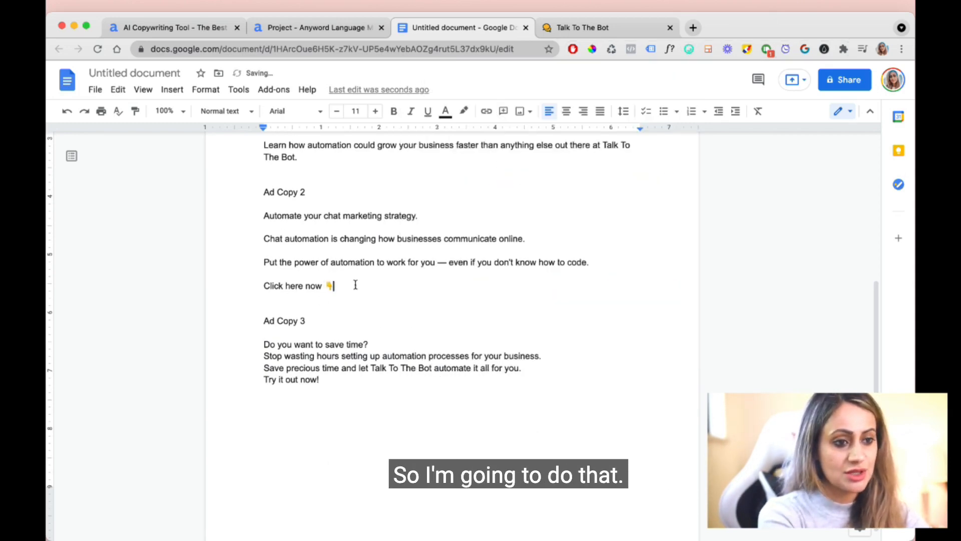
Step: Separate the four lines of Ad Copy 3 with blank lines
{"action": "left_click", "coordinate": [377, 346]}
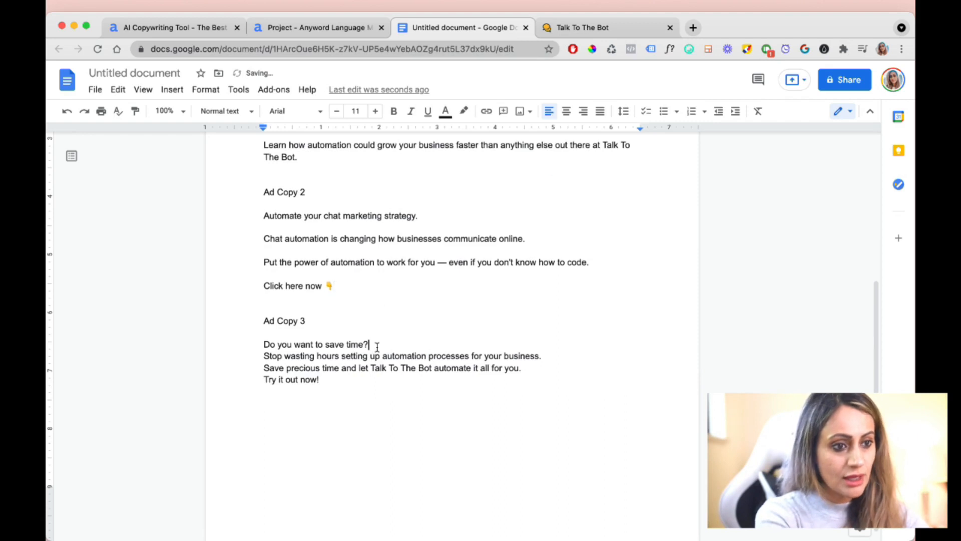
{"action": "key", "text": "Return"}
{"action": "left_click", "coordinate": [546, 368]}
{"action": "key", "text": "Return"}
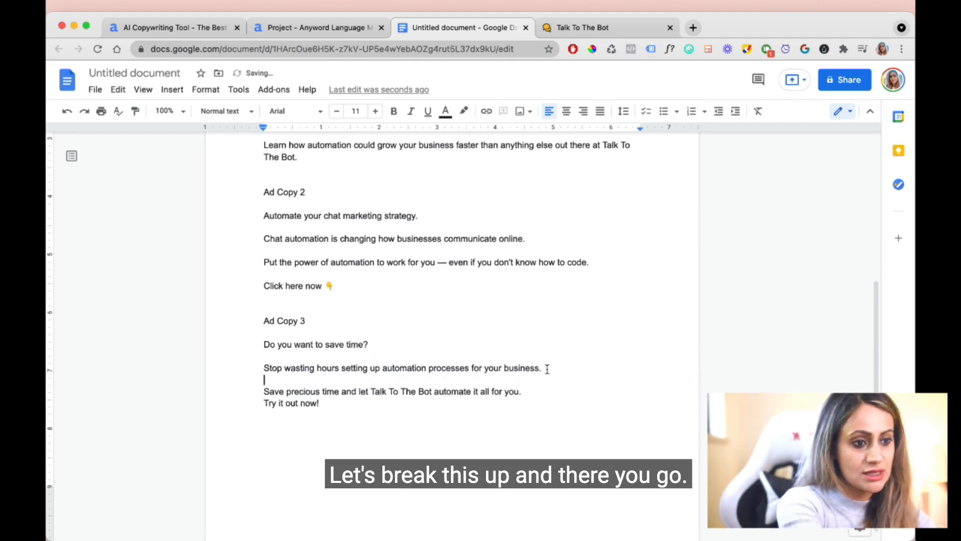
{"action": "left_click", "coordinate": [542, 391]}
{"action": "key", "text": "Return"}
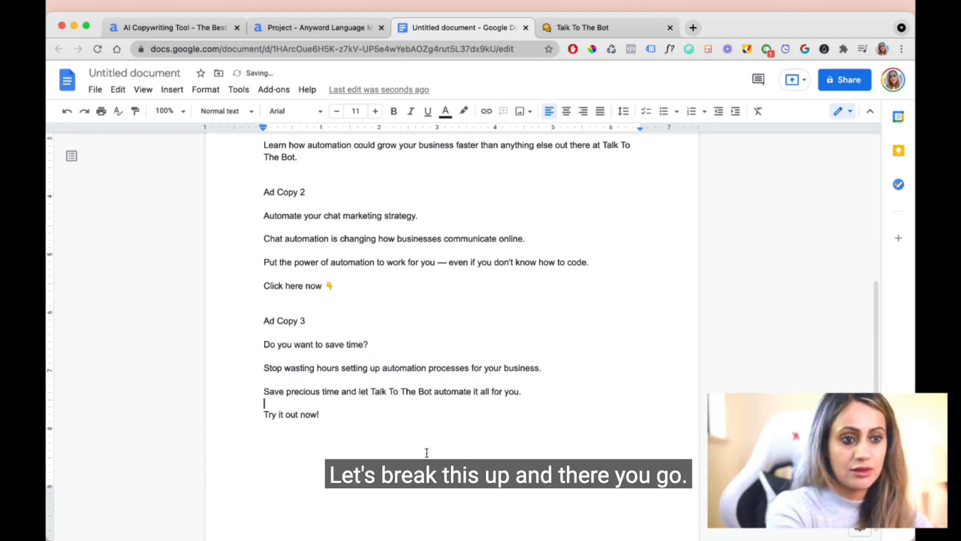
Step: Add an "Ad Copy 4" heading below the Ad Copy 3 text, followed by a new line
{"action": "scroll", "coordinate": [350, 423], "scroll_direction": "down", "scroll_amount": 1}
{"action": "left_click", "coordinate": [352, 423]}
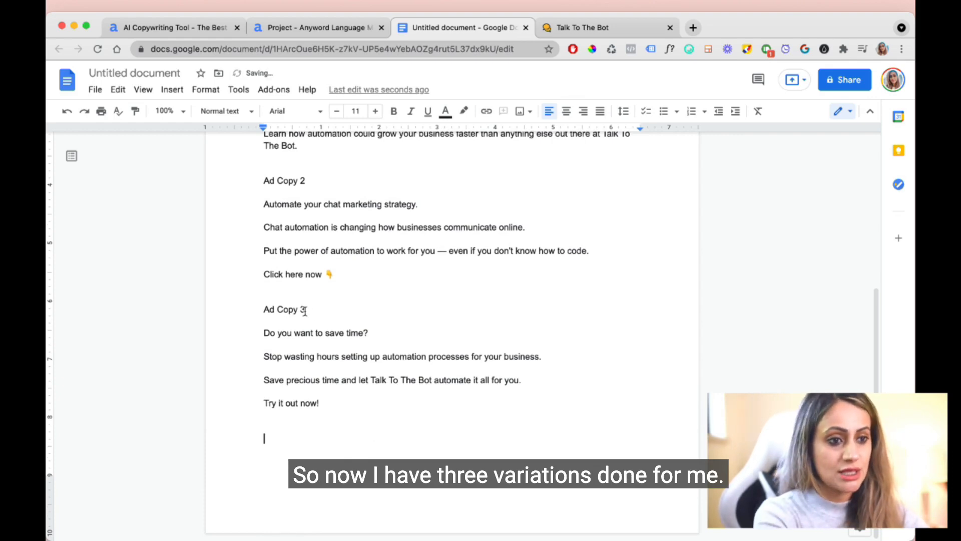
{"action": "left_click_drag", "start_coordinate": [305, 310], "coordinate": [254, 308]}
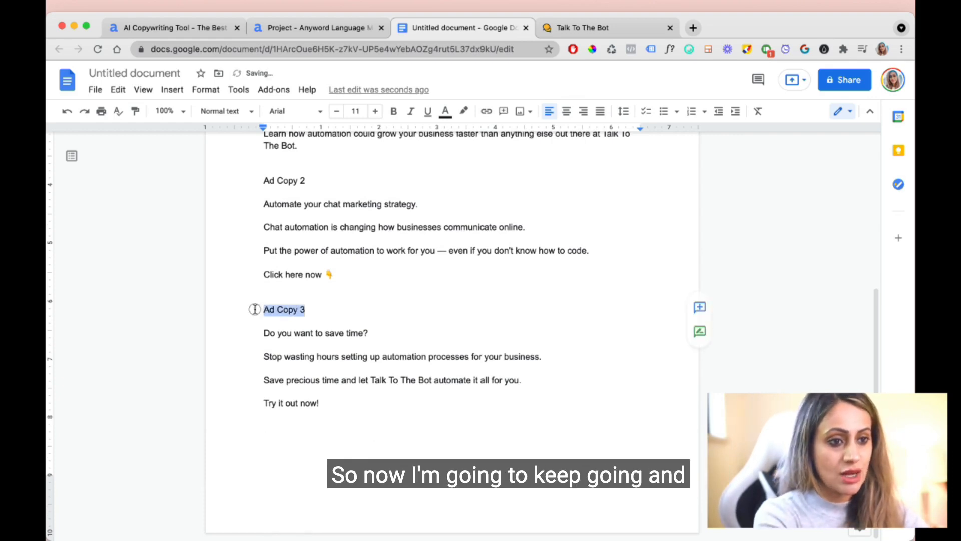
{"action": "left_click", "coordinate": [282, 438]}
{"action": "key", "text": "ctrl+v"}
{"action": "key", "text": "BackSpace"}
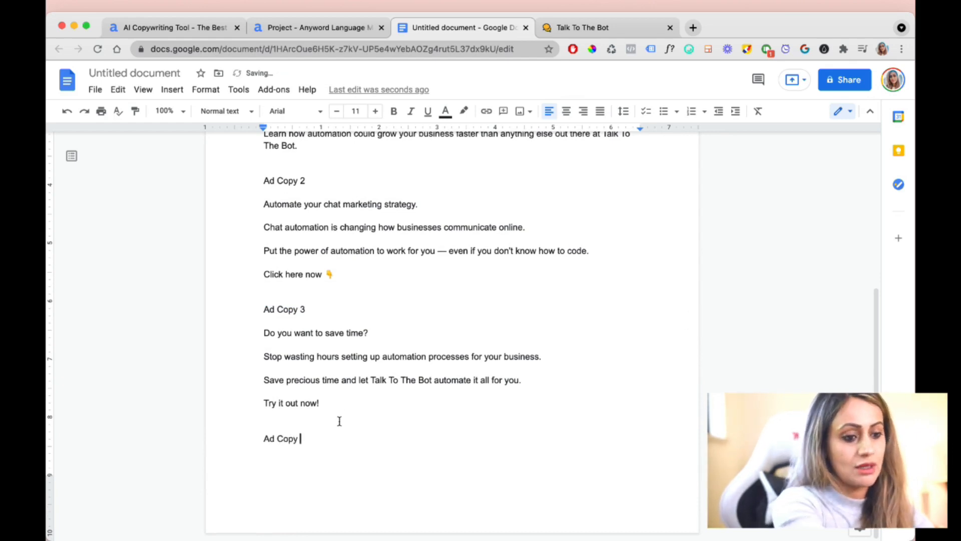
{"action": "type", "text": "4"}
{"action": "key", "text": "Return"}
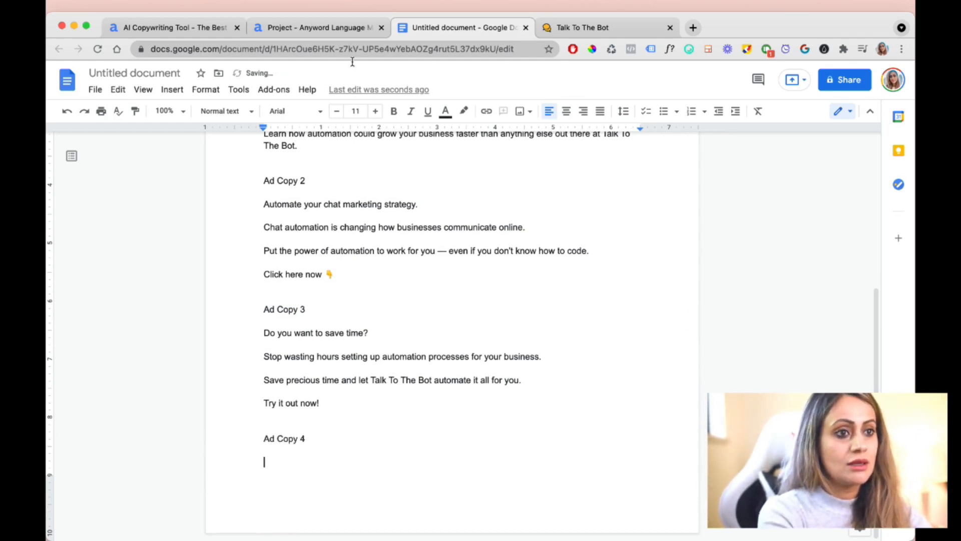
Step: Format the "Ad Copy 1" heading in bold dark red
{"action": "scroll", "coordinate": [399, 364], "scroll_direction": "up", "scroll_amount": 4}
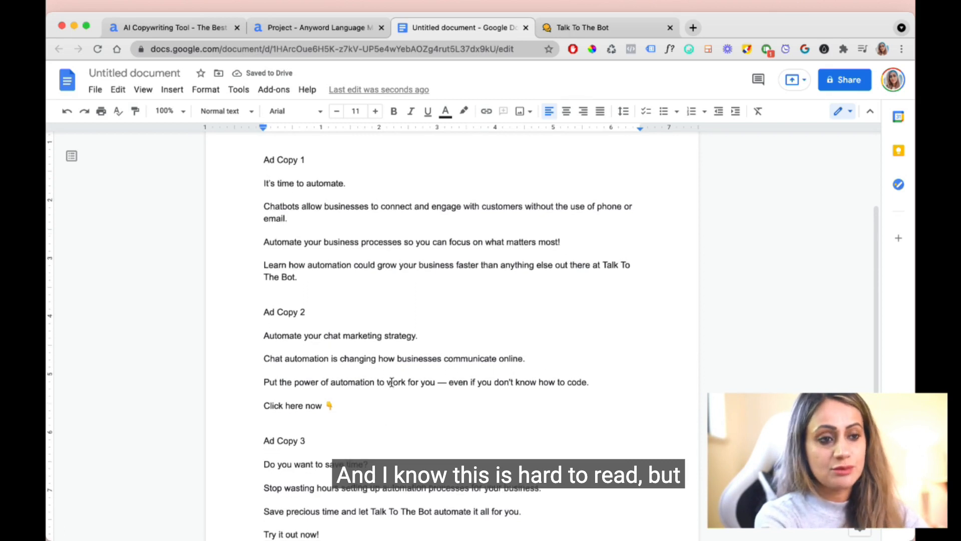
{"action": "scroll", "coordinate": [391, 382], "scroll_direction": "up", "scroll_amount": 1}
{"action": "left_click_drag", "start_coordinate": [307, 176], "coordinate": [261, 175]}
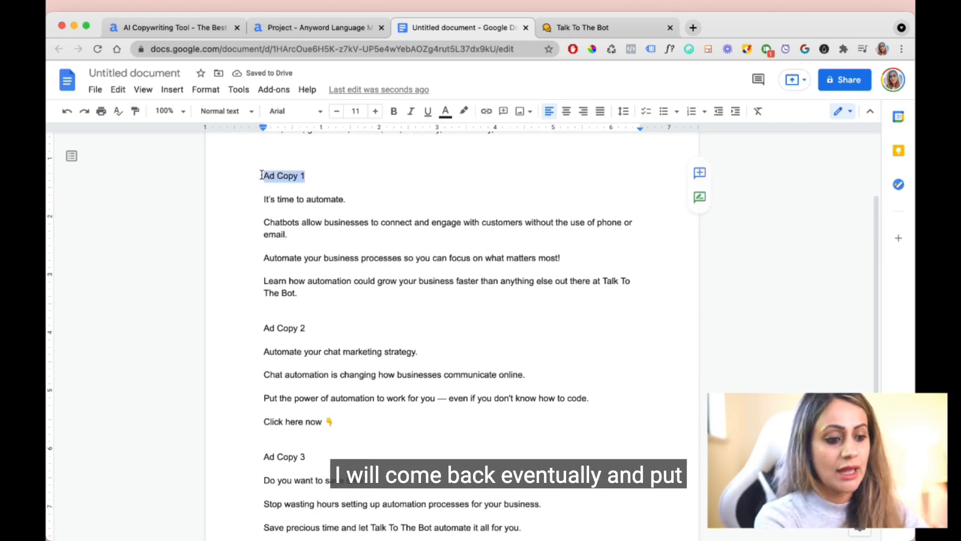
{"action": "key", "text": "super+b"}
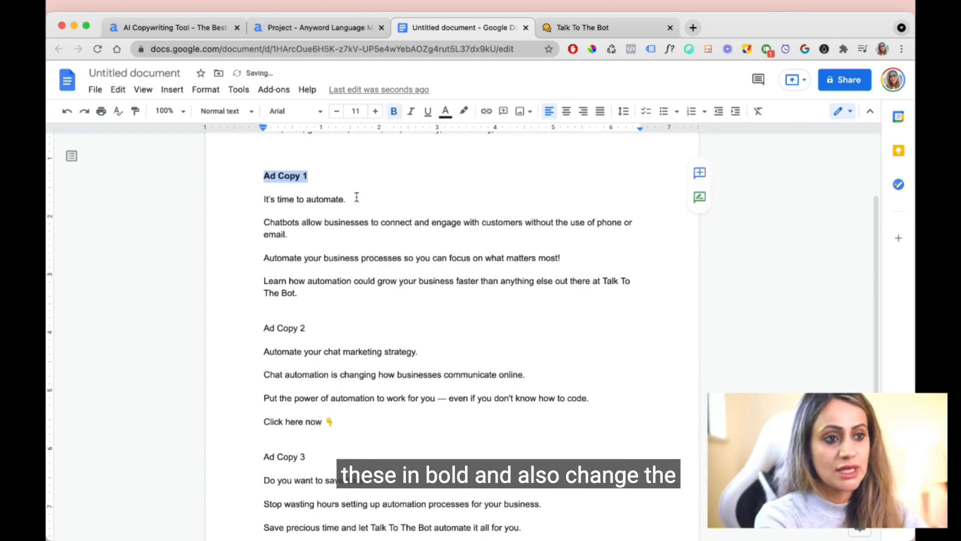
{"action": "left_click", "coordinate": [445, 111]}
{"action": "left_click", "coordinate": [464, 190]}
{"action": "left_click", "coordinate": [350, 244]}
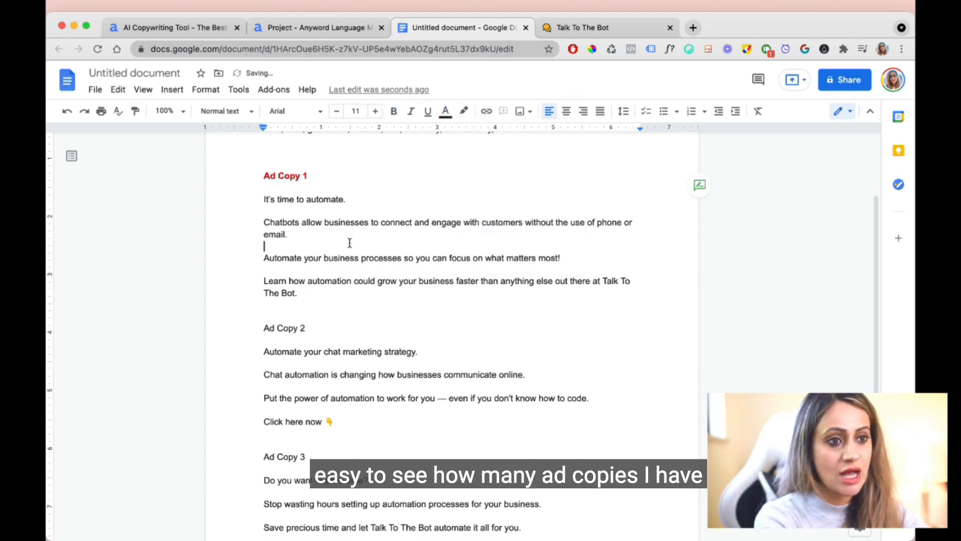
Step: Make the "Ad Copy 2" heading bold and dark red to match the Ad Copy 1 heading
{"action": "left_click_drag", "start_coordinate": [315, 327], "coordinate": [262, 328]}
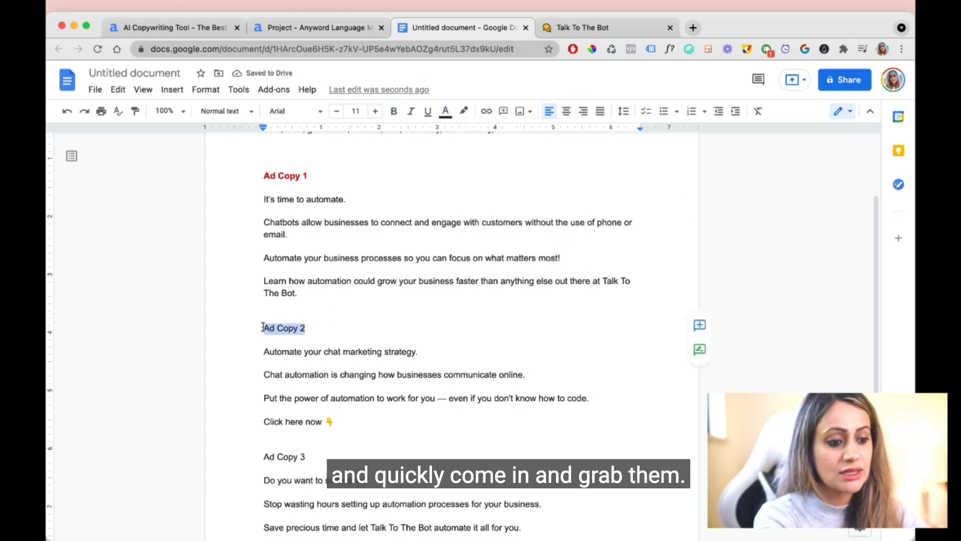
{"action": "key", "text": "super+b"}
{"action": "left_click", "coordinate": [445, 111]}
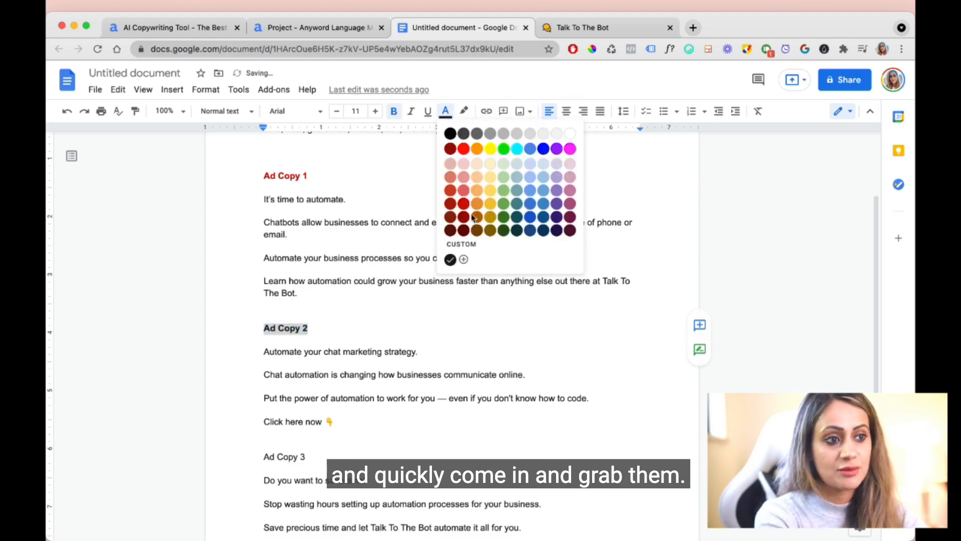
{"action": "left_click", "coordinate": [464, 190]}
{"action": "left_click", "coordinate": [381, 314]}
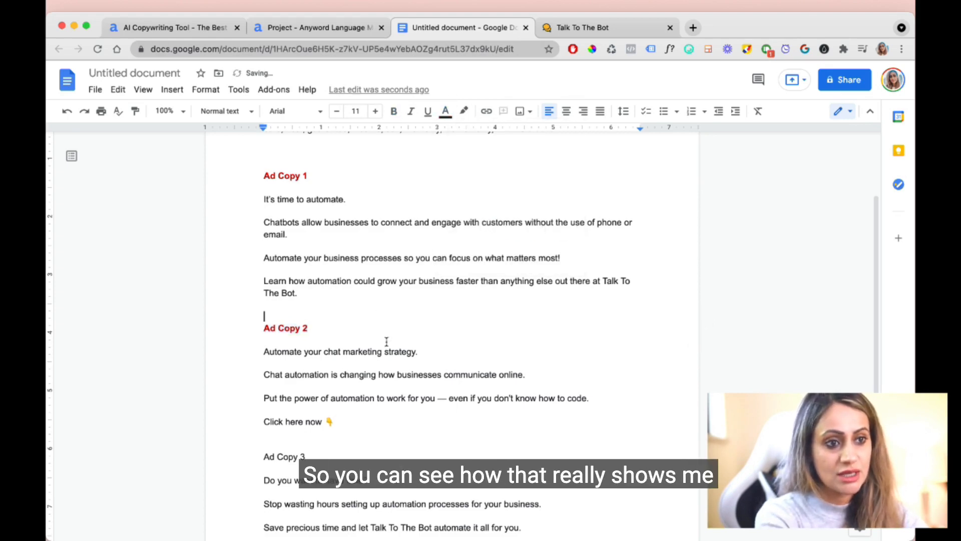
Step: Copy the saved variation beginning "Automation is supposed to save us time, right?" from Anyword and paste it under Ad Copy 4 in Google Docs
{"action": "scroll", "coordinate": [400, 326], "scroll_direction": "down", "scroll_amount": 5}
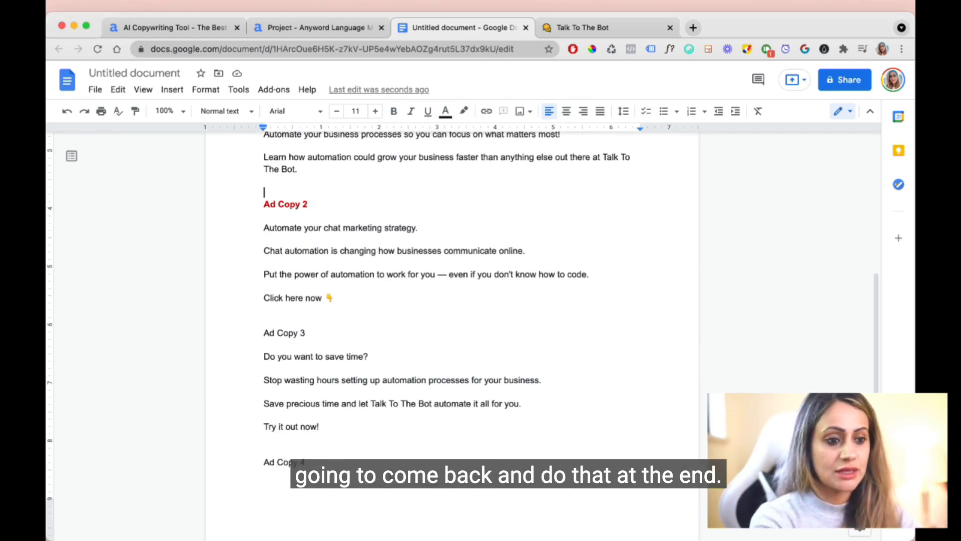
{"action": "left_click", "coordinate": [343, 30]}
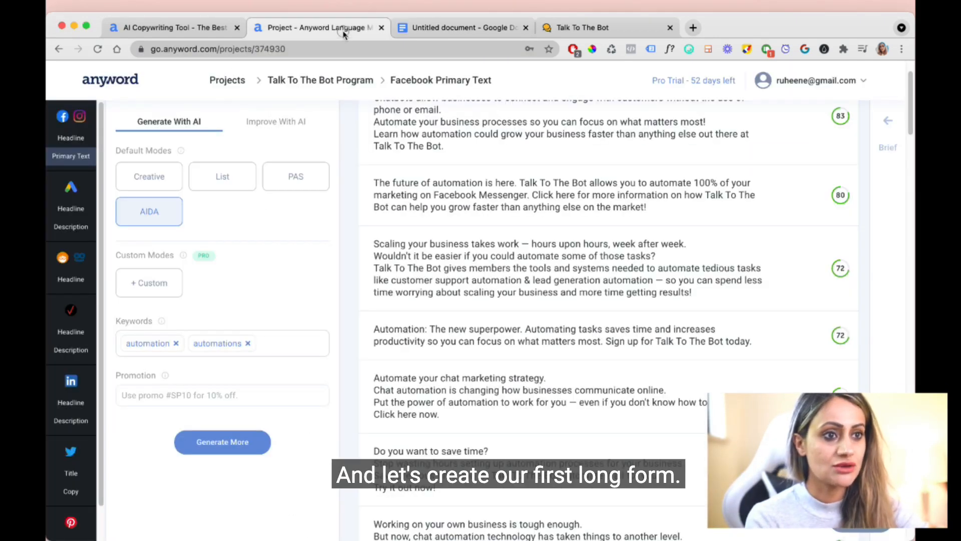
{"action": "scroll", "coordinate": [520, 340], "scroll_direction": "up", "scroll_amount": 2}
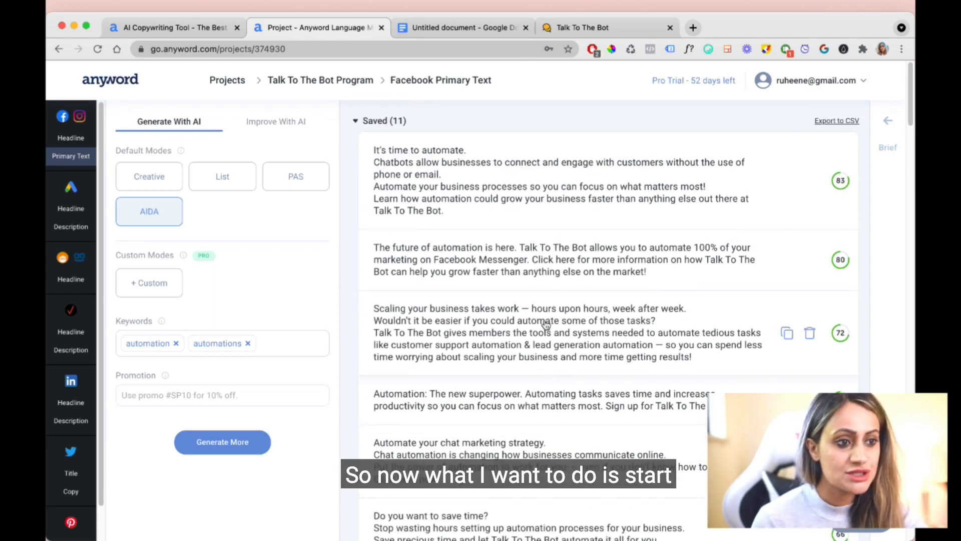
{"action": "scroll", "coordinate": [545, 326], "scroll_direction": "down", "scroll_amount": 1}
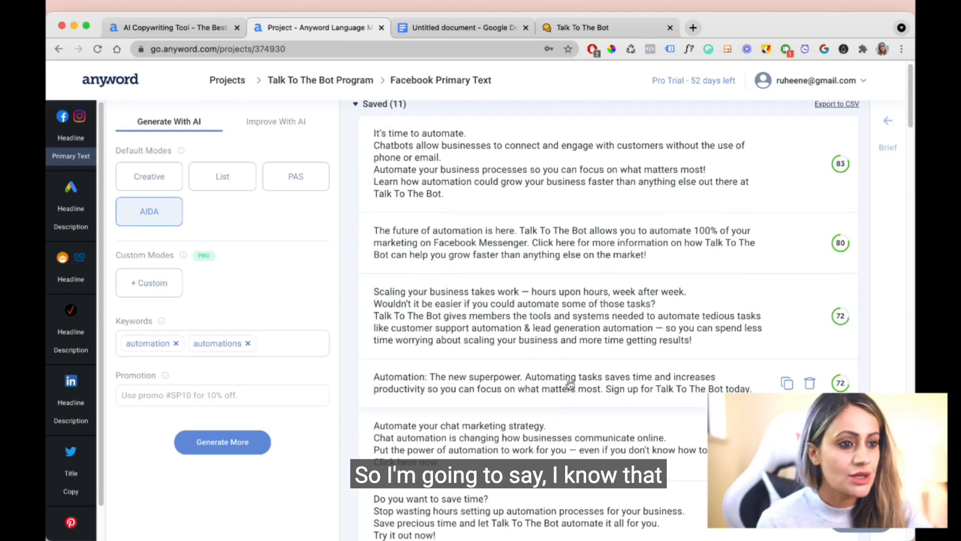
{"action": "scroll", "coordinate": [546, 326], "scroll_direction": "down", "scroll_amount": 5}
{"action": "scroll", "coordinate": [550, 354], "scroll_direction": "down", "scroll_amount": 10}
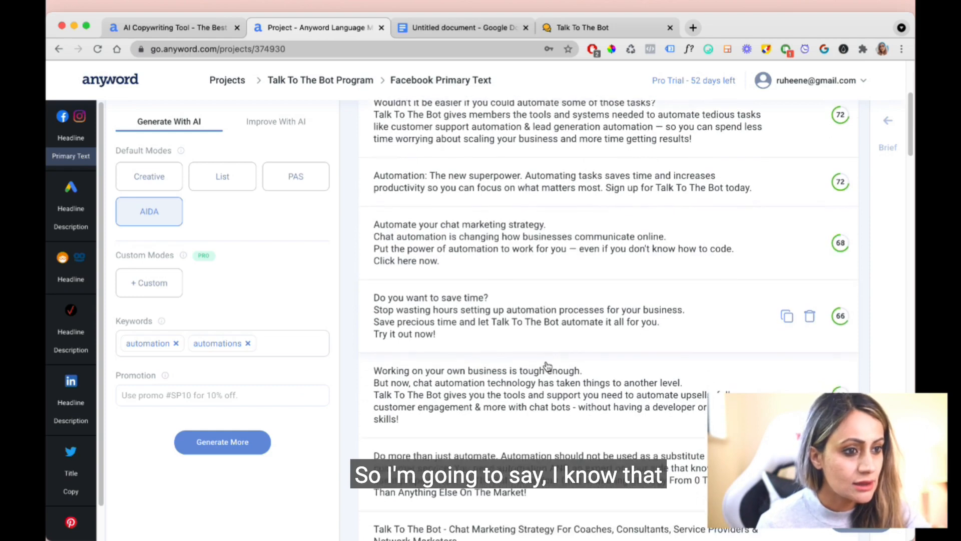
{"action": "scroll", "coordinate": [513, 364], "scroll_direction": "down", "scroll_amount": 6}
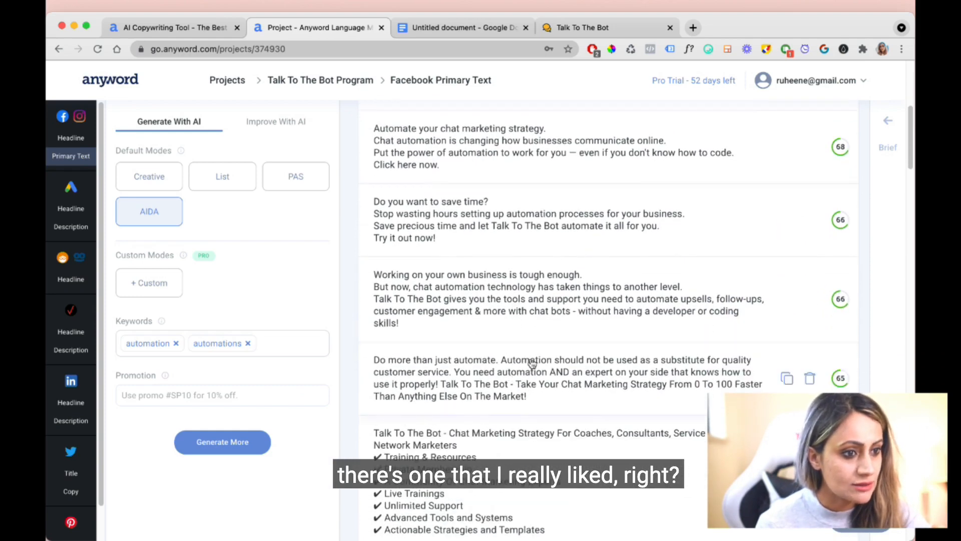
{"action": "scroll", "coordinate": [586, 415], "scroll_direction": "down", "scroll_amount": 14}
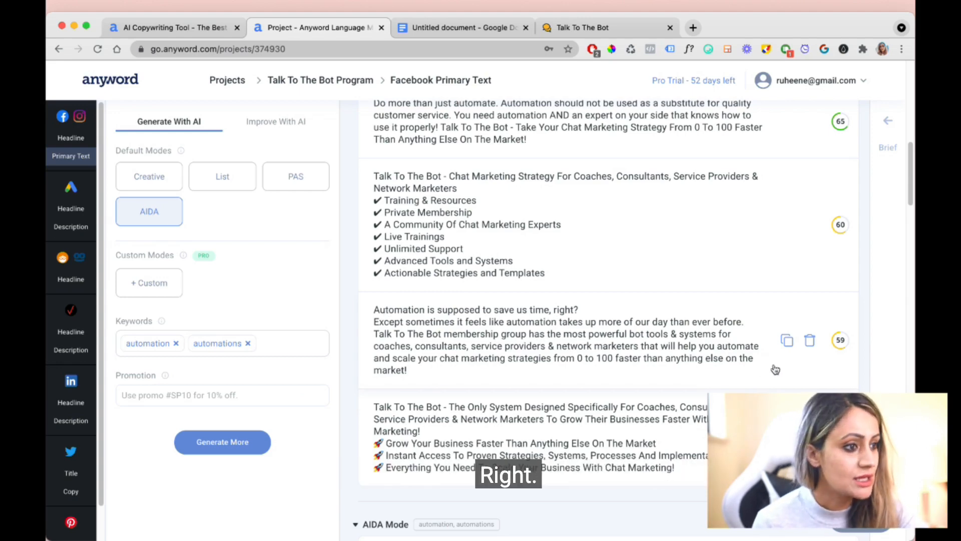
{"action": "left_click", "coordinate": [786, 340]}
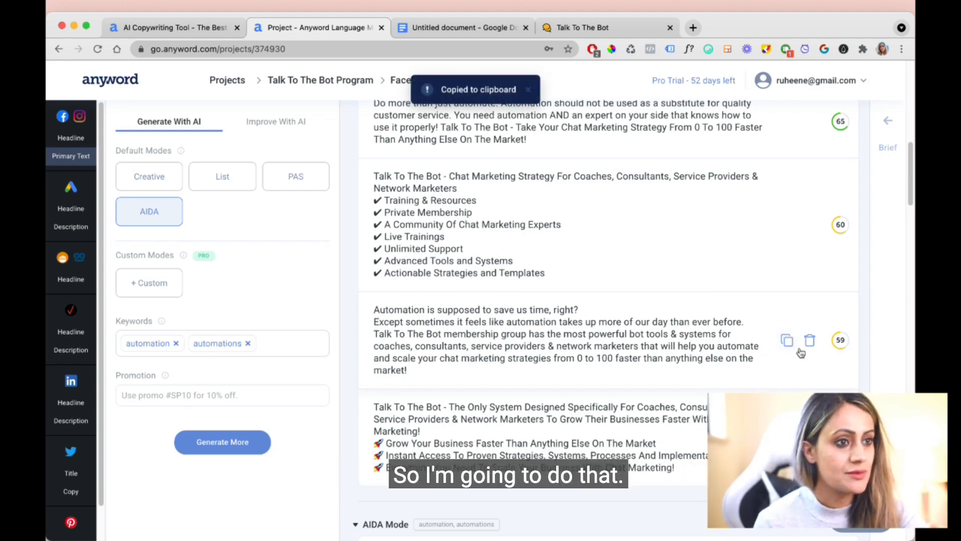
{"action": "left_click", "coordinate": [425, 29]}
{"action": "key", "text": "ctrl+v"}
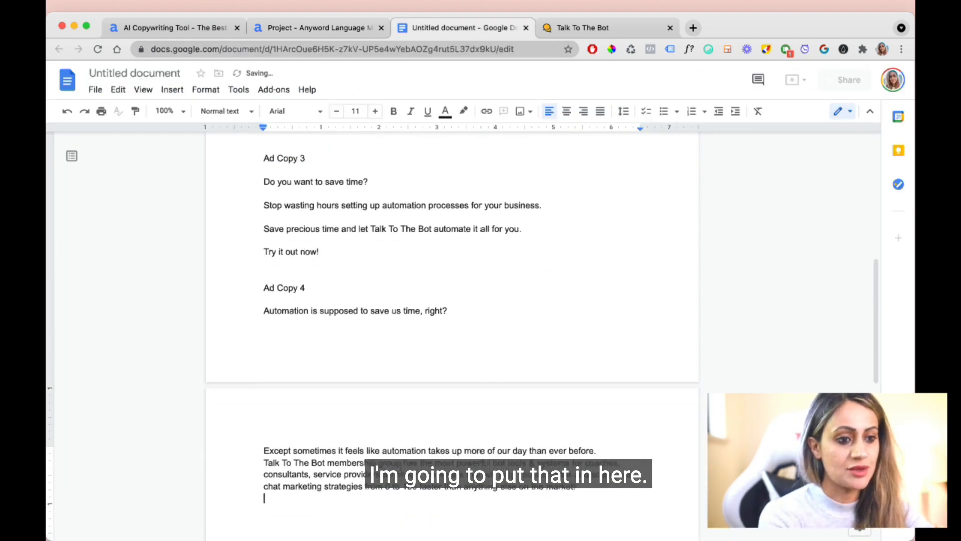
Step: Move the whole Ad Copy 4 text onto the second page and add a blank line after its opening question
{"action": "scroll", "coordinate": [397, 400], "scroll_direction": "down", "scroll_amount": 3}
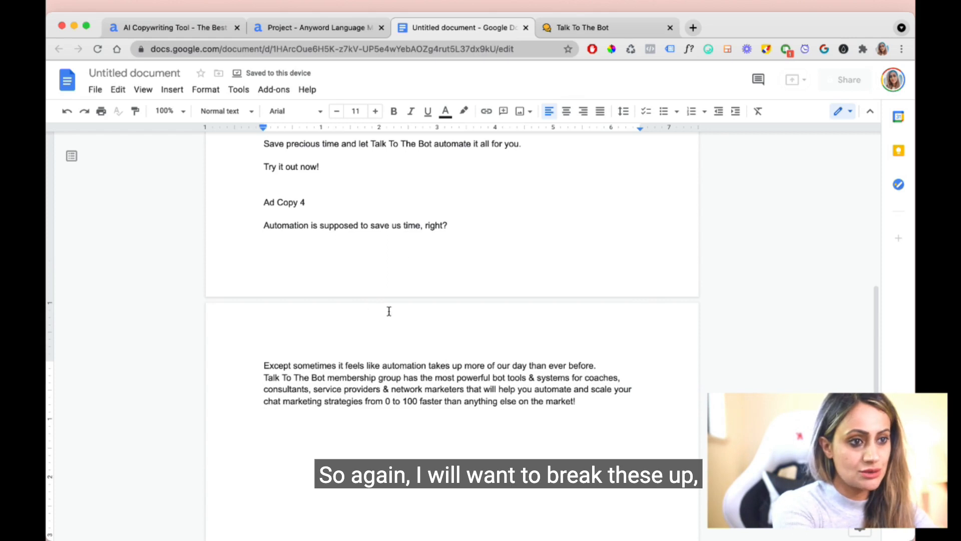
{"action": "left_click", "coordinate": [265, 226]}
{"action": "key", "text": "Return"}
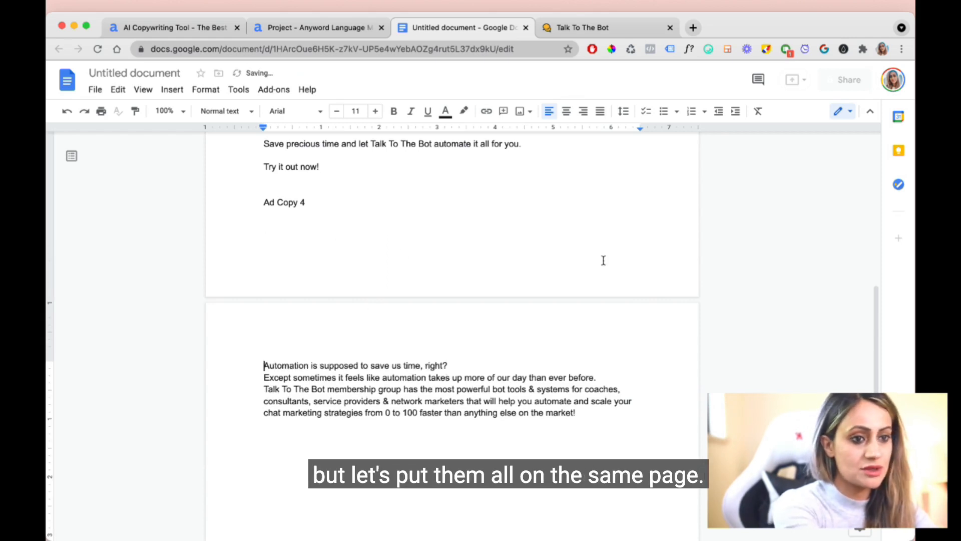
{"action": "left_click", "coordinate": [450, 365]}
{"action": "key", "text": "Return"}
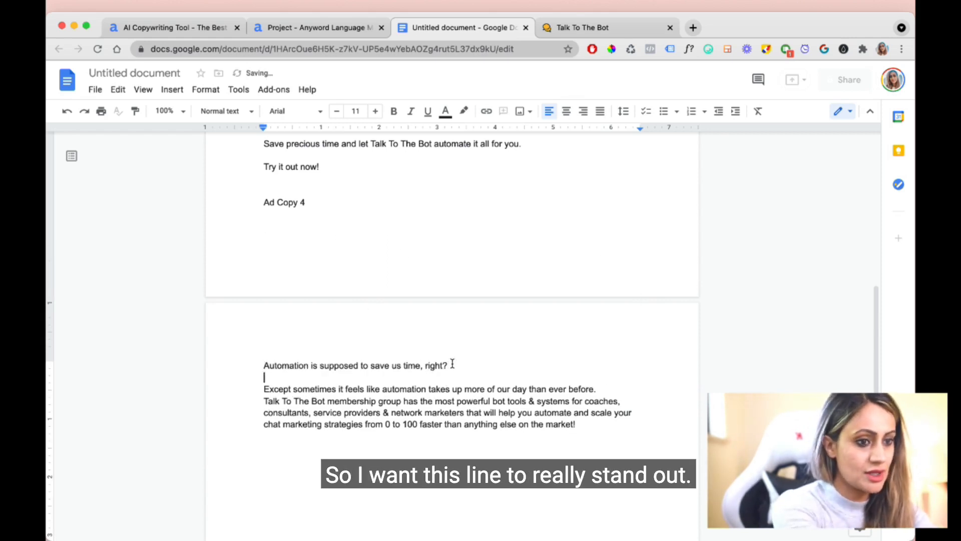
{"action": "left_click_drag", "start_coordinate": [443, 365], "coordinate": [253, 367]}
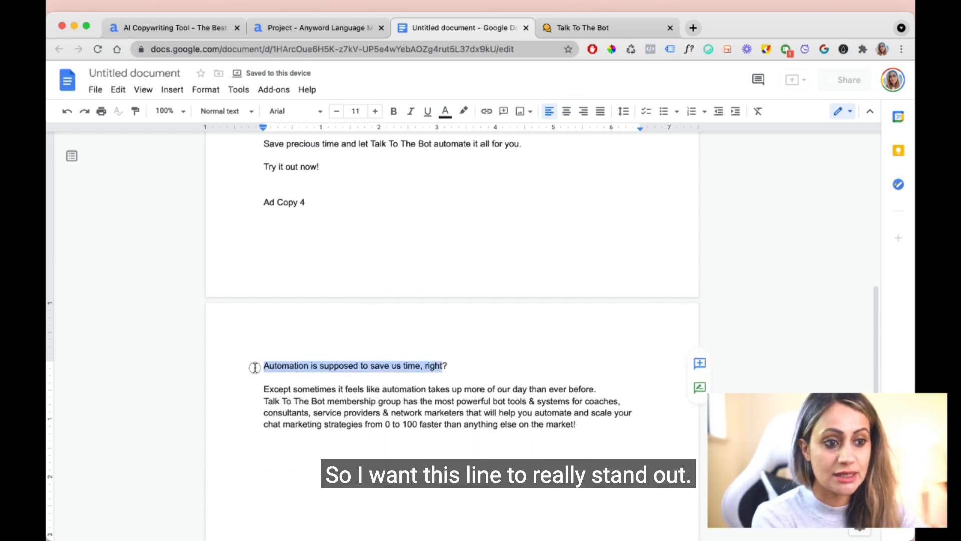
{"action": "left_click", "coordinate": [412, 374]}
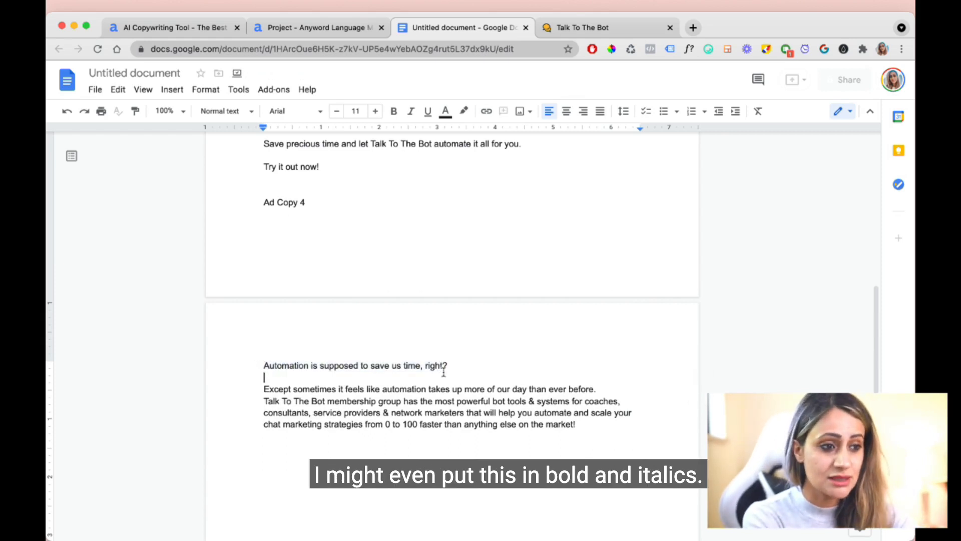
{"action": "left_click", "coordinate": [461, 367]}
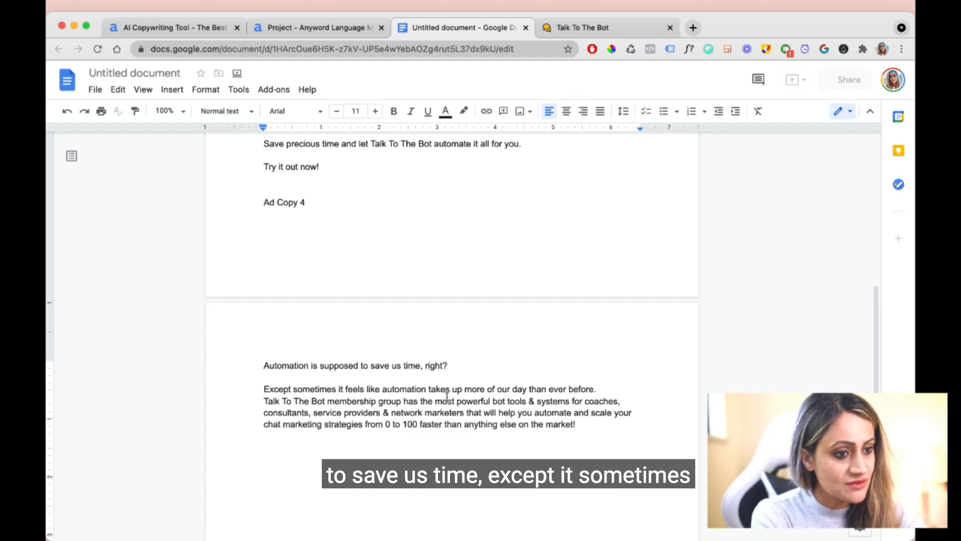
Step: Insert five blank lines after the sentence ending "more of our day than ever before."
{"action": "left_click", "coordinate": [601, 389]}
{"action": "key", "text": "Return"}
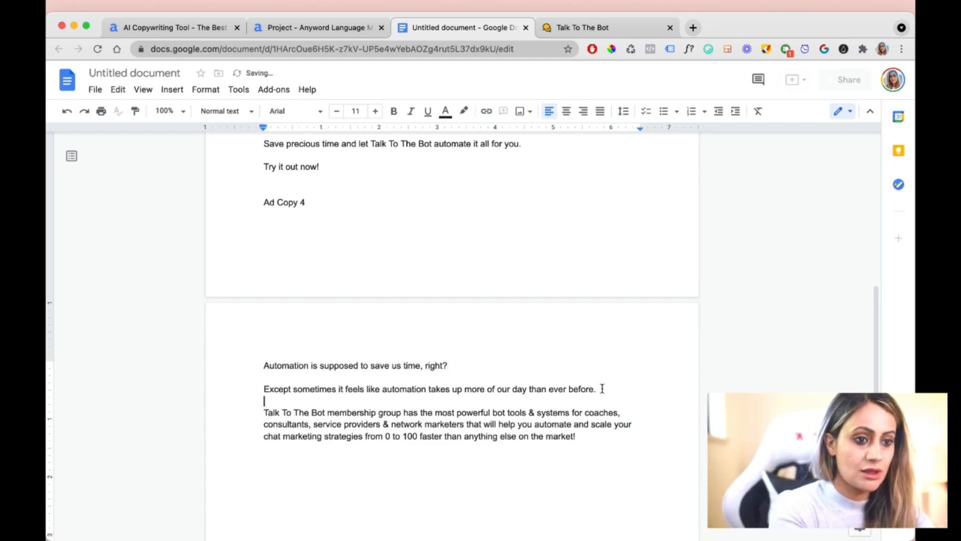
{"action": "key", "text": "Return"}
{"action": "key", "text": "Return"}
{"action": "key", "text": "Return"}
{"action": "key", "text": "Return"}
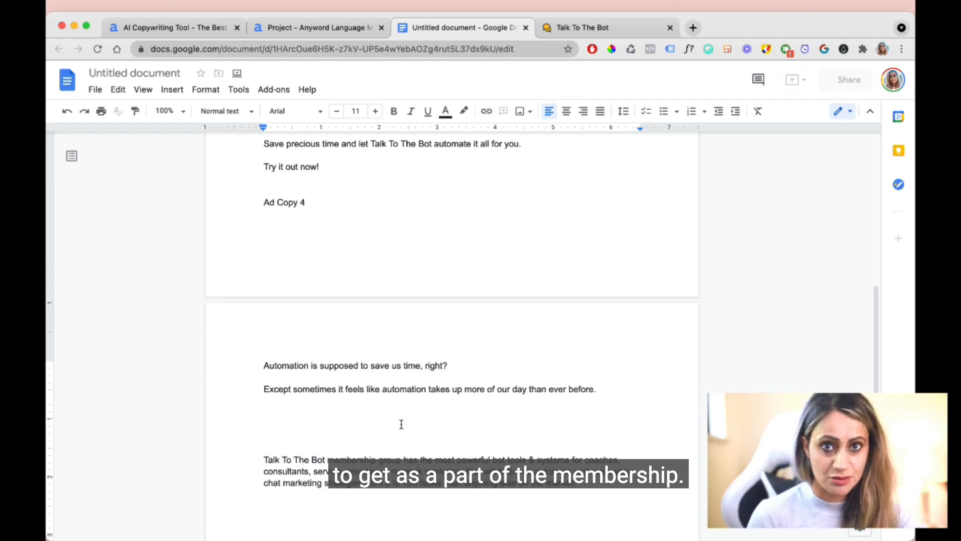
Step: Copy the Anyword variation with the checkmark list starting "Training & Resources" and paste it below the last paragraph of Ad Copy 4 in Google Docs
{"action": "scroll", "coordinate": [463, 416], "scroll_direction": "down", "scroll_amount": 2}
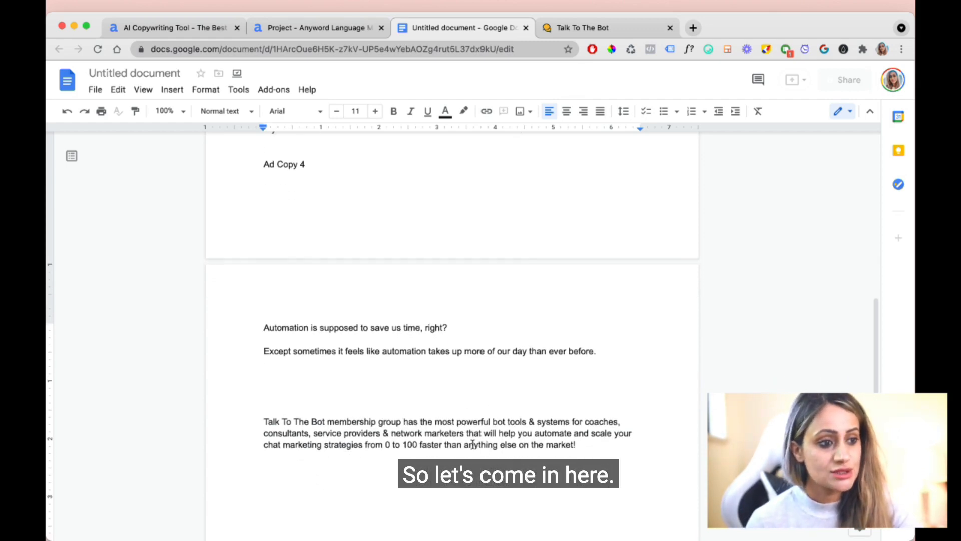
{"action": "left_click", "coordinate": [311, 30]}
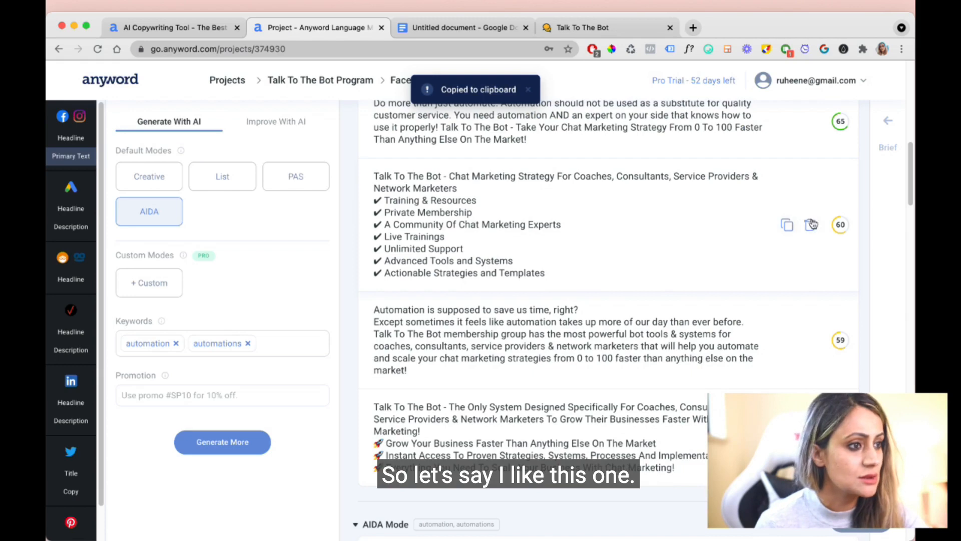
{"action": "left_click", "coordinate": [786, 226]}
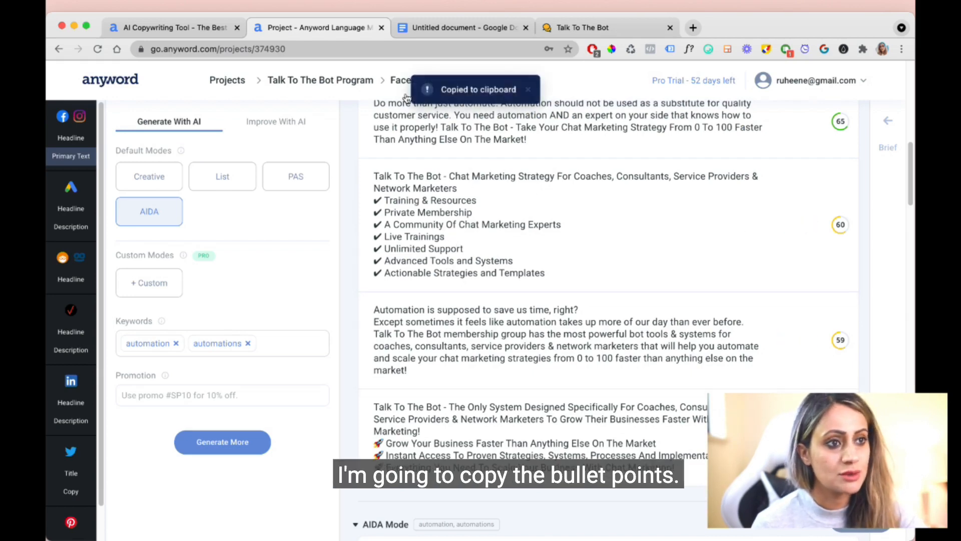
{"action": "left_click", "coordinate": [426, 29]}
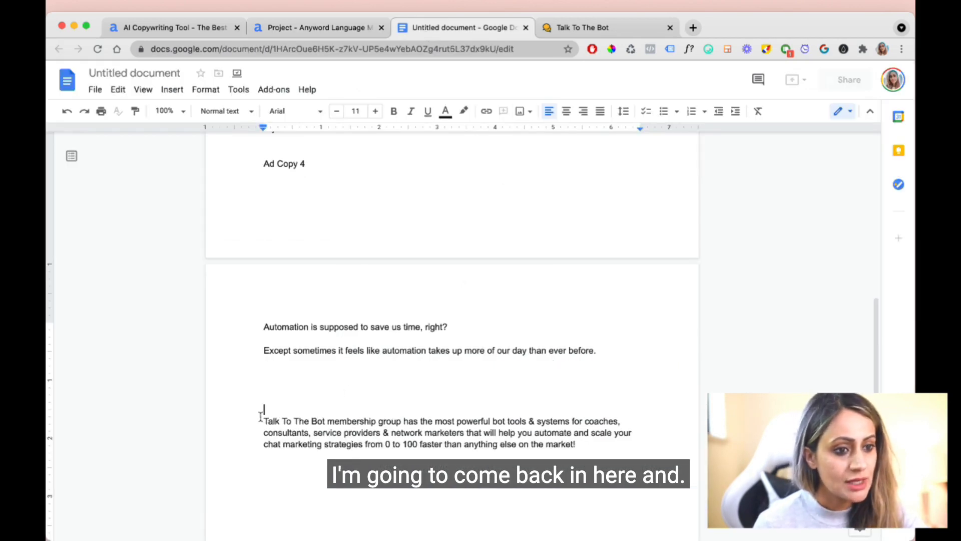
{"action": "left_click", "coordinate": [272, 374]}
{"action": "left_click", "coordinate": [573, 463]}
{"action": "key", "text": "Return"}
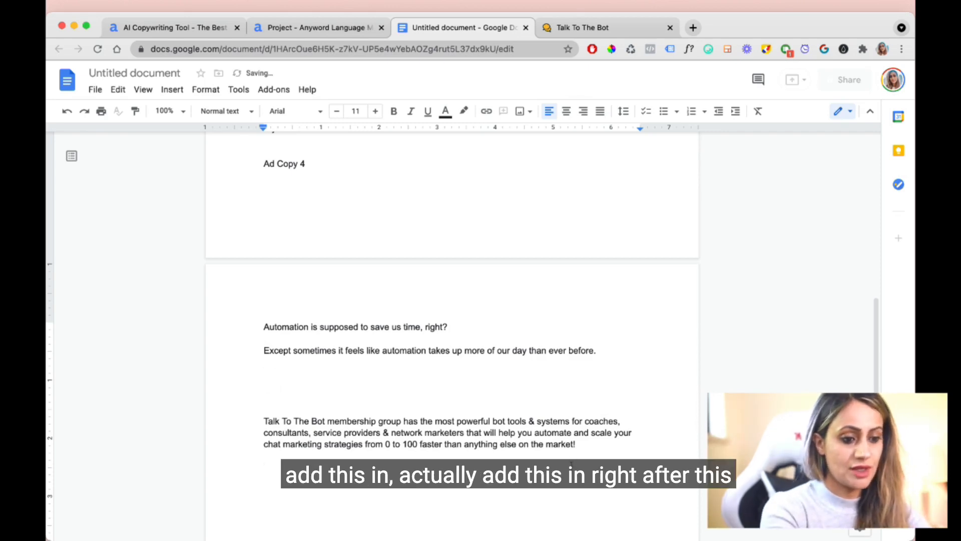
{"action": "key", "text": "super+v"}
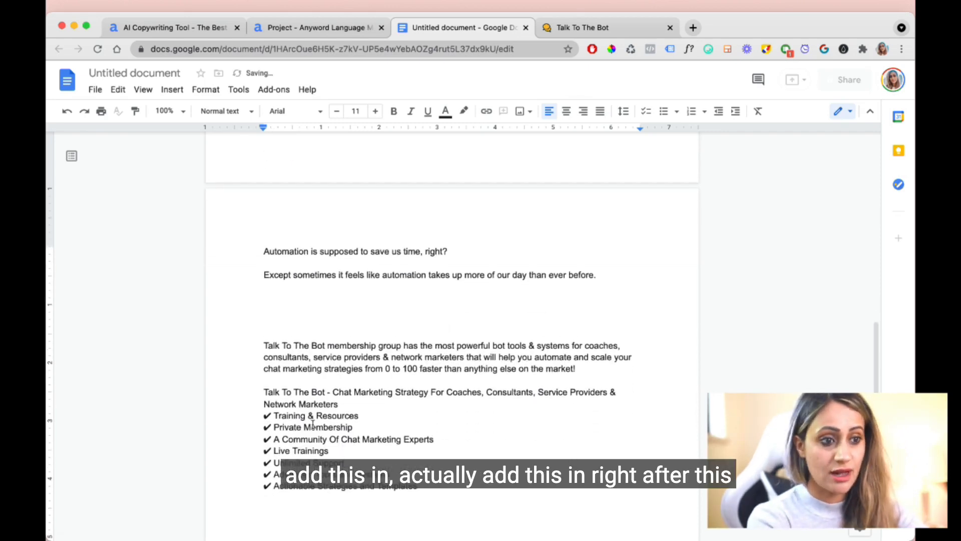
Step: Replace the two-line heading above the checkmark list with "What's included on the inside:" and a blank line below it
{"action": "left_click_drag", "start_coordinate": [260, 347], "coordinate": [600, 368]}
{"action": "left_click_drag", "start_coordinate": [340, 404], "coordinate": [264, 391]}
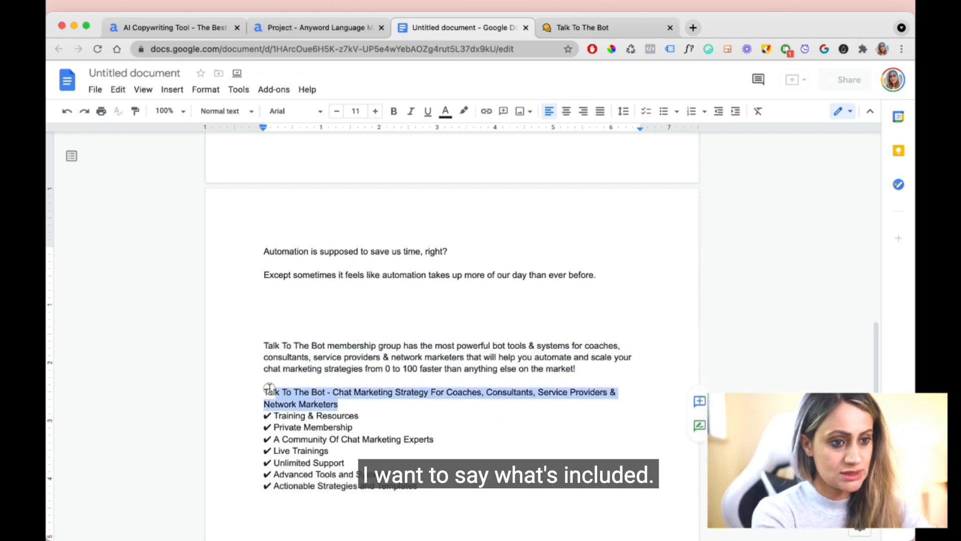
{"action": "type", "text": "W"}
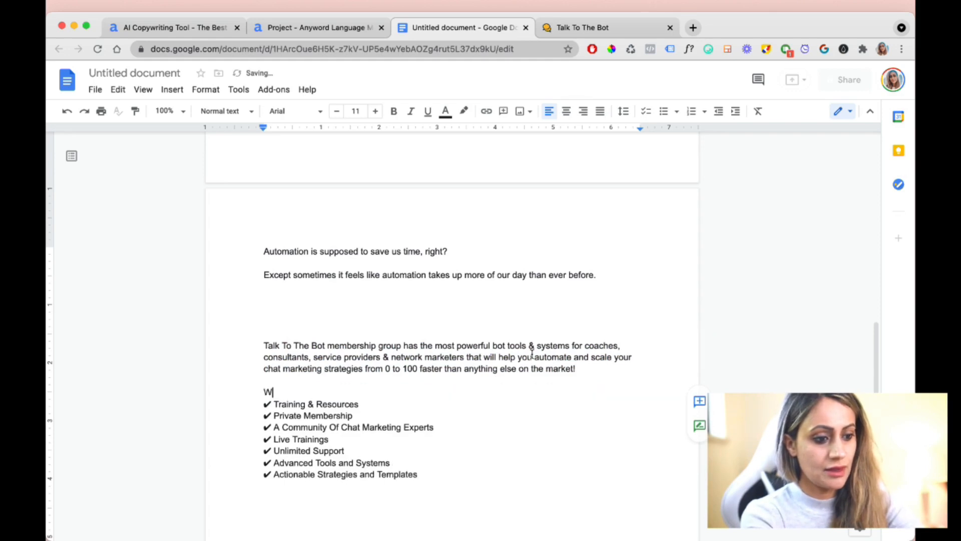
{"action": "type", "text": "hat's incl"}
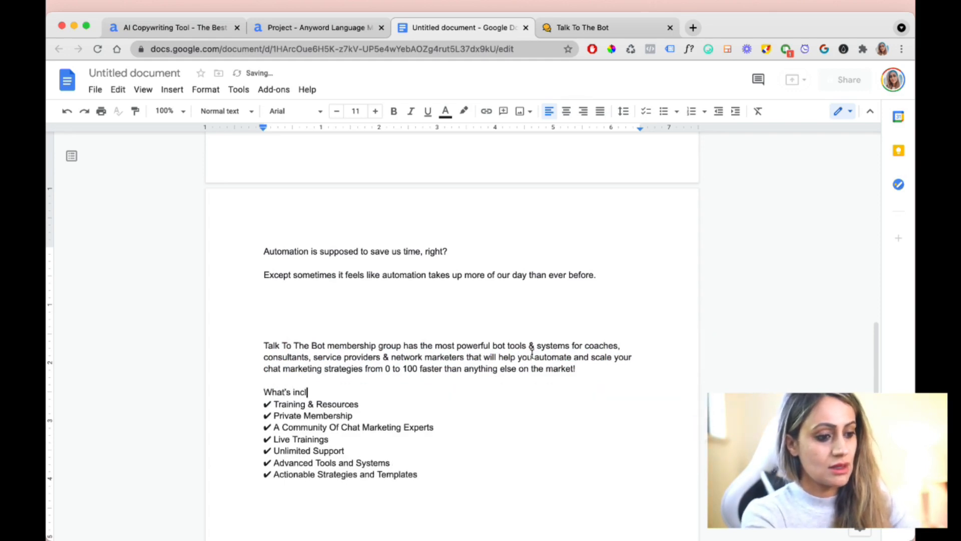
{"action": "type", "text": "uded on the insid"}
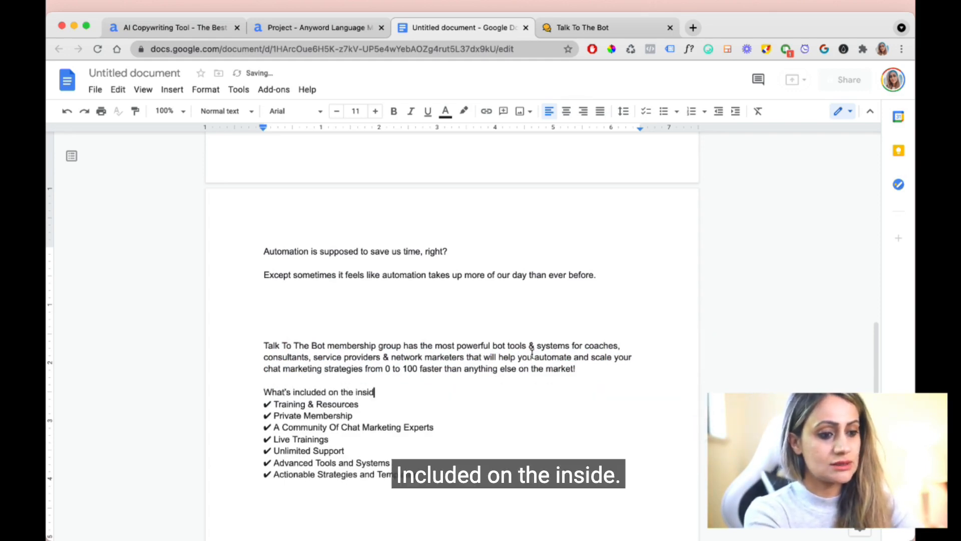
{"action": "type", "text": "e:"}
{"action": "key", "text": "Return"}
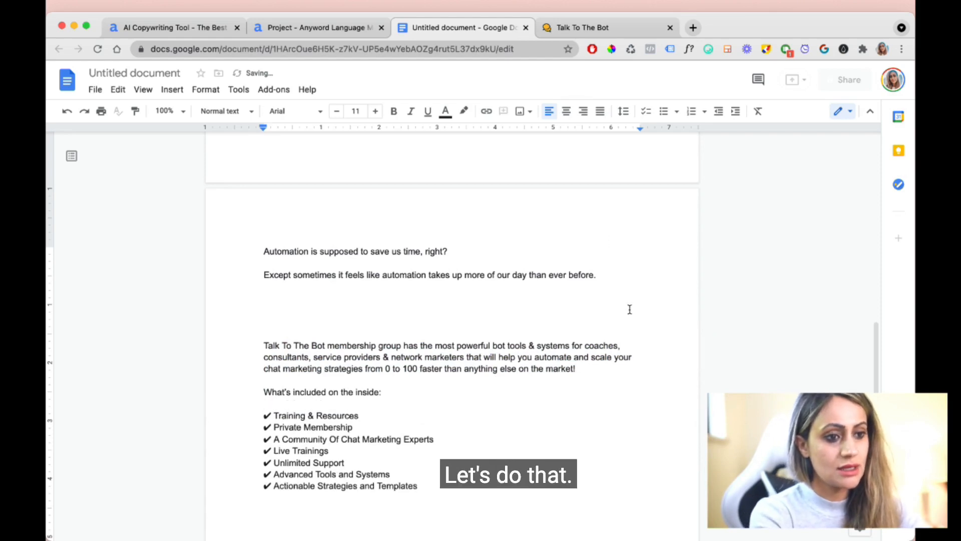
Step: Copy the Anyword variation starting "Working on your own business is tough enough." and paste it into the gap in Ad Copy 4 in Google Docs
{"action": "left_click", "coordinate": [343, 29]}
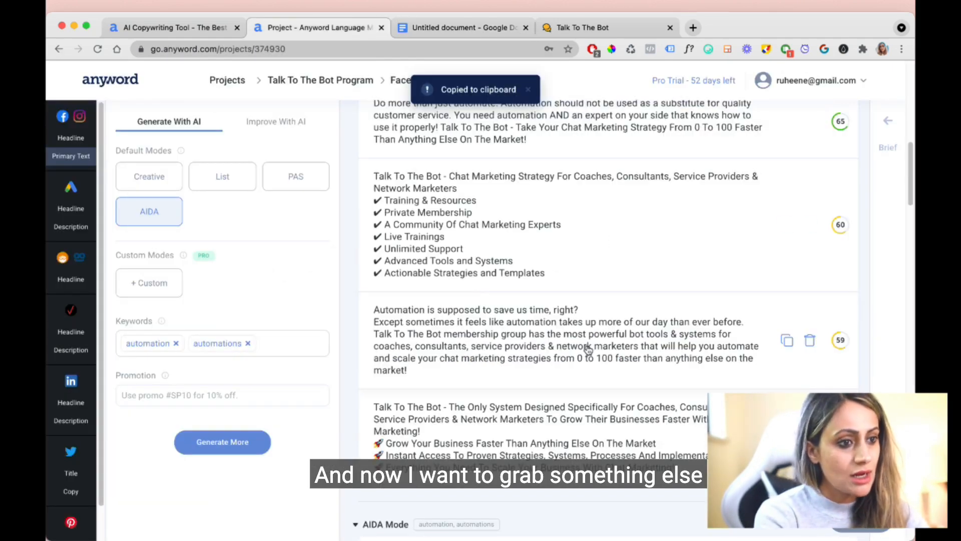
{"action": "scroll", "coordinate": [588, 350], "scroll_direction": "down", "scroll_amount": 1}
{"action": "scroll", "coordinate": [588, 351], "scroll_direction": "up", "scroll_amount": 5}
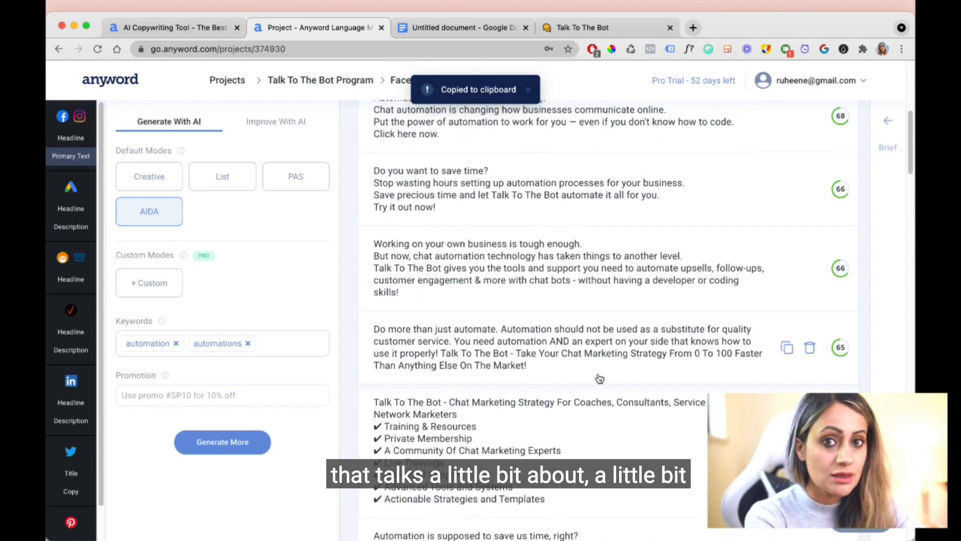
{"action": "scroll", "coordinate": [599, 378], "scroll_direction": "up", "scroll_amount": 1}
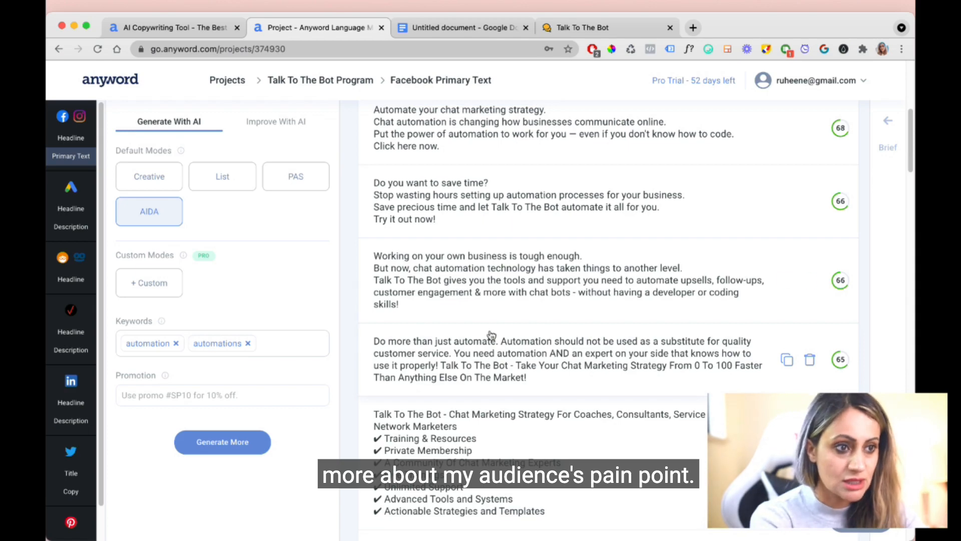
{"action": "scroll", "coordinate": [485, 351], "scroll_direction": "up", "scroll_amount": 1}
{"action": "scroll", "coordinate": [486, 350], "scroll_direction": "up", "scroll_amount": 3}
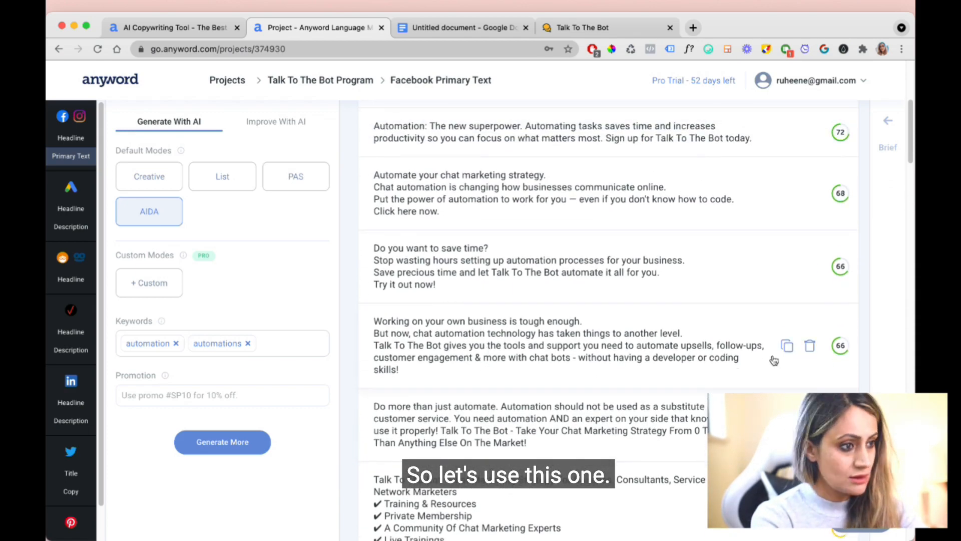
{"action": "left_click", "coordinate": [786, 346]}
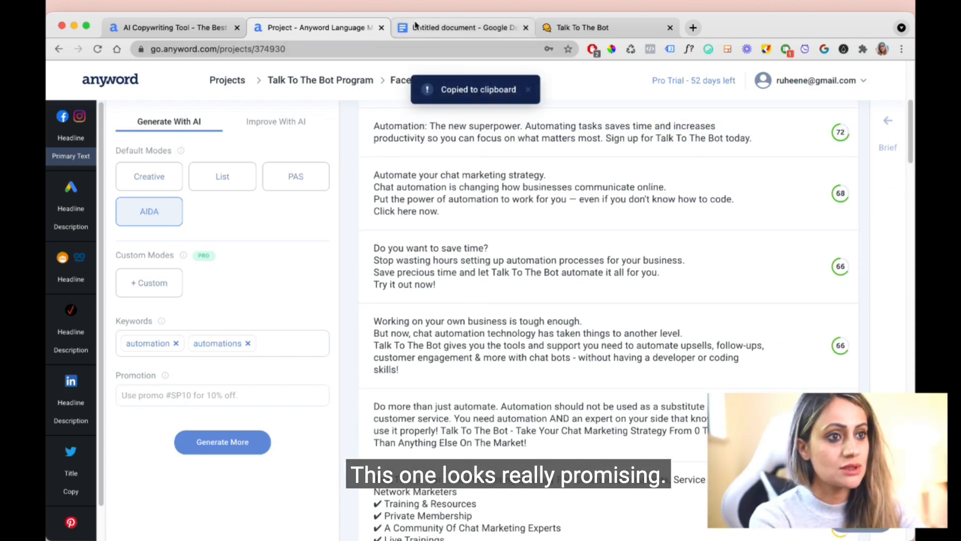
{"action": "left_click", "coordinate": [431, 30]}
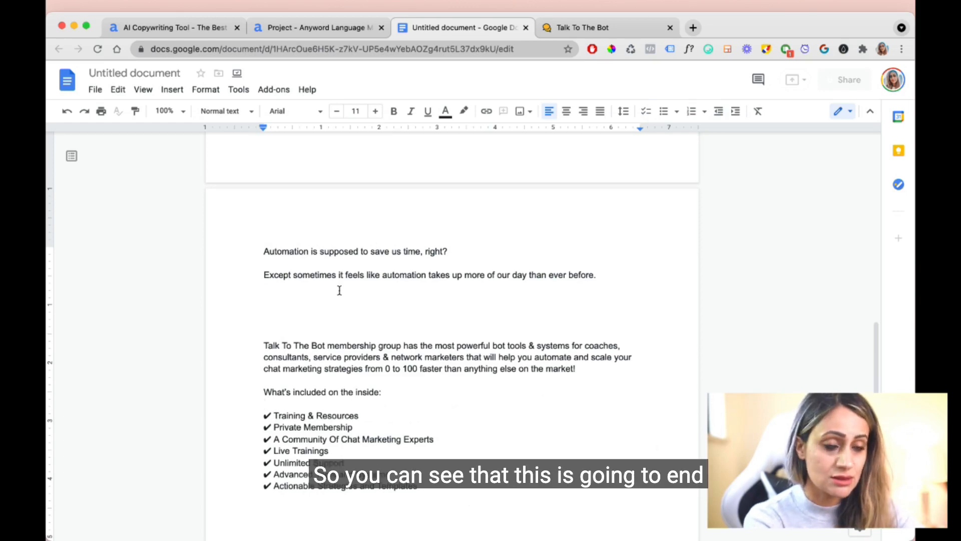
{"action": "left_click", "coordinate": [273, 309]}
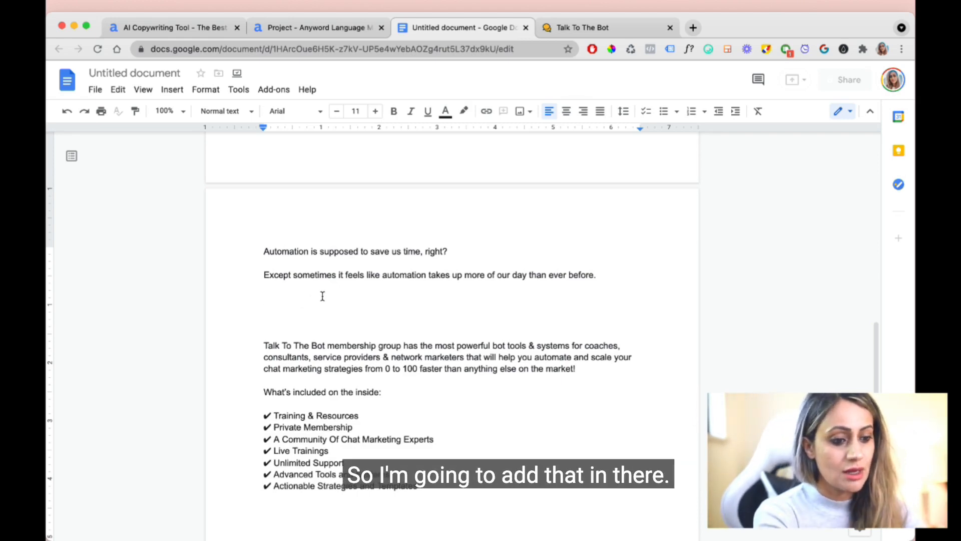
{"action": "key", "text": "super+v"}
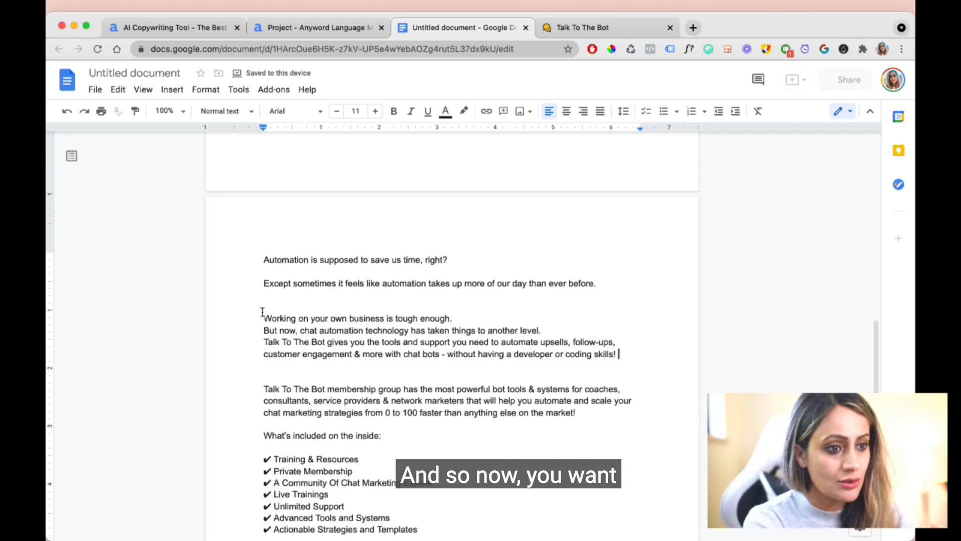
Step: Join the pasted text's first two sentences into "Working on your own business is tough enough, but now, chat automation technology…"
{"action": "scroll", "coordinate": [388, 307], "scroll_direction": "up", "scroll_amount": 1}
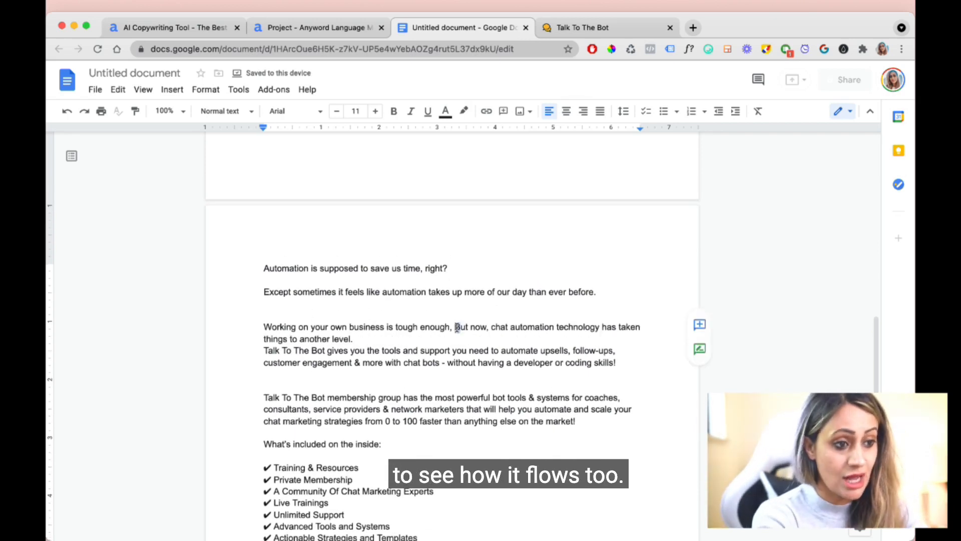
{"action": "key", "text": "BackSpace"}
{"action": "type", "text": "b"}
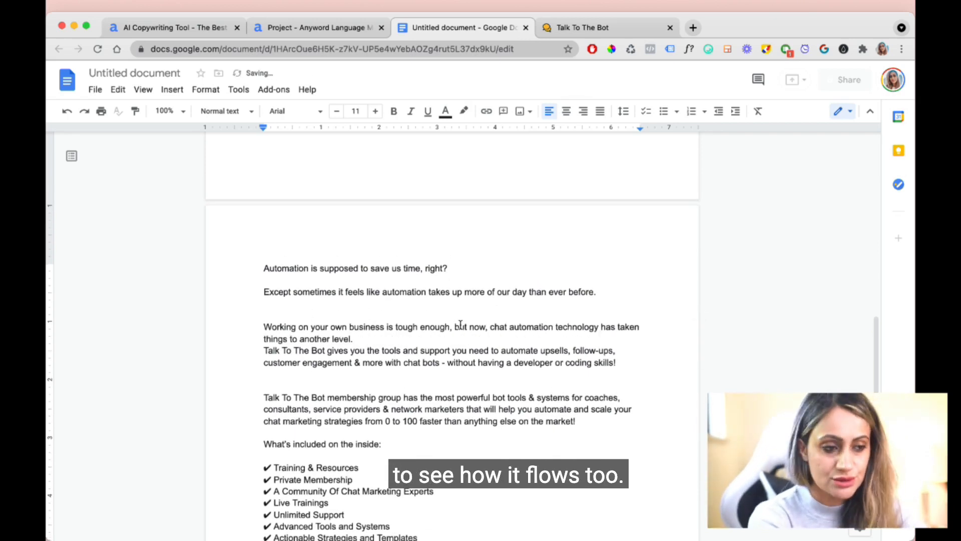
Step: Remove the extra blank line above the paragraph starting "Working on your own business"
{"action": "left_click", "coordinate": [400, 338]}
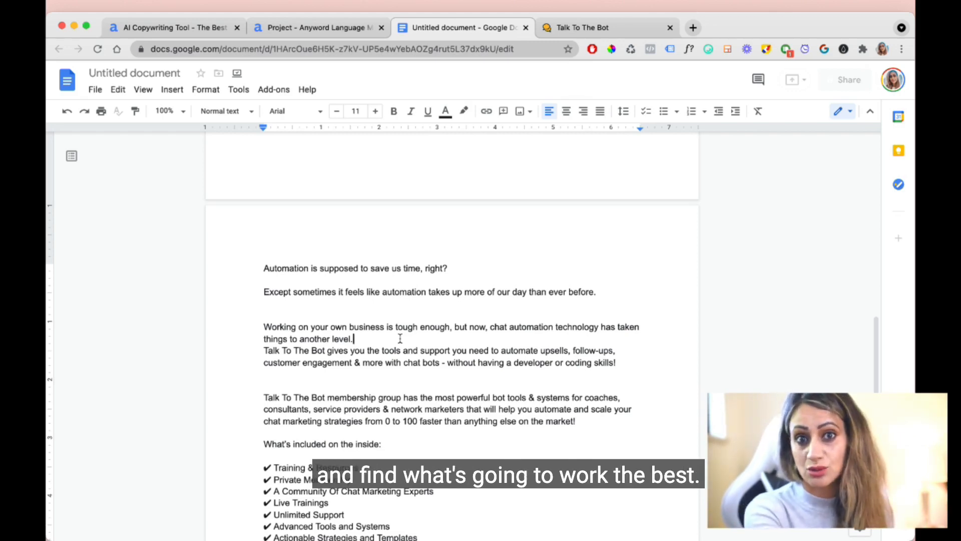
{"action": "scroll", "coordinate": [407, 304], "scroll_direction": "up", "scroll_amount": 5}
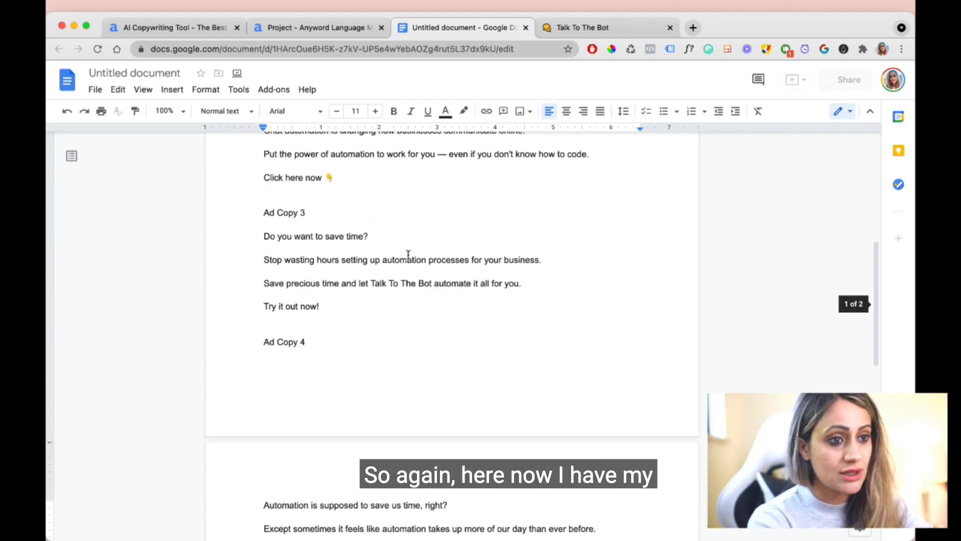
{"action": "scroll", "coordinate": [412, 286], "scroll_direction": "down", "scroll_amount": 3}
{"action": "scroll", "coordinate": [412, 285], "scroll_direction": "down", "scroll_amount": 3}
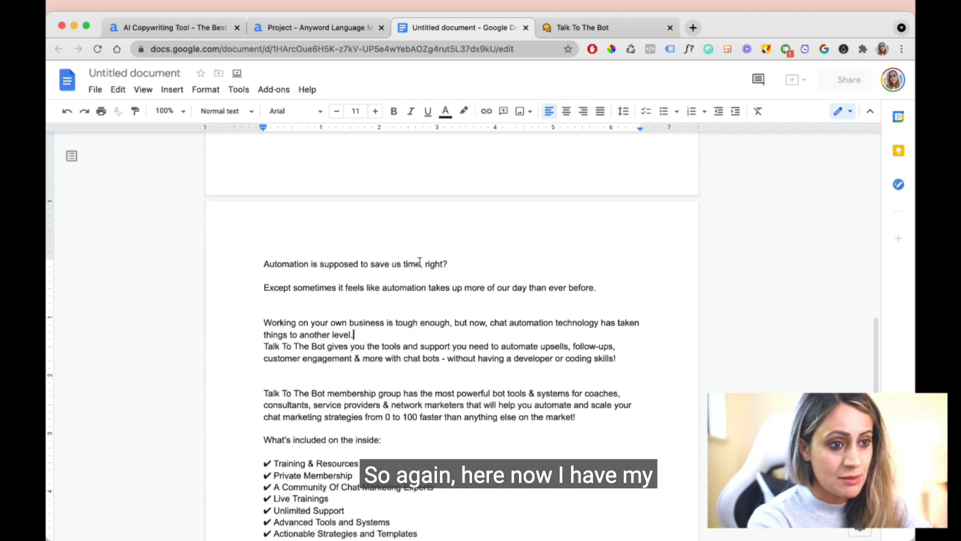
{"action": "scroll", "coordinate": [371, 261], "scroll_direction": "down", "scroll_amount": 1}
{"action": "left_click", "coordinate": [269, 264]}
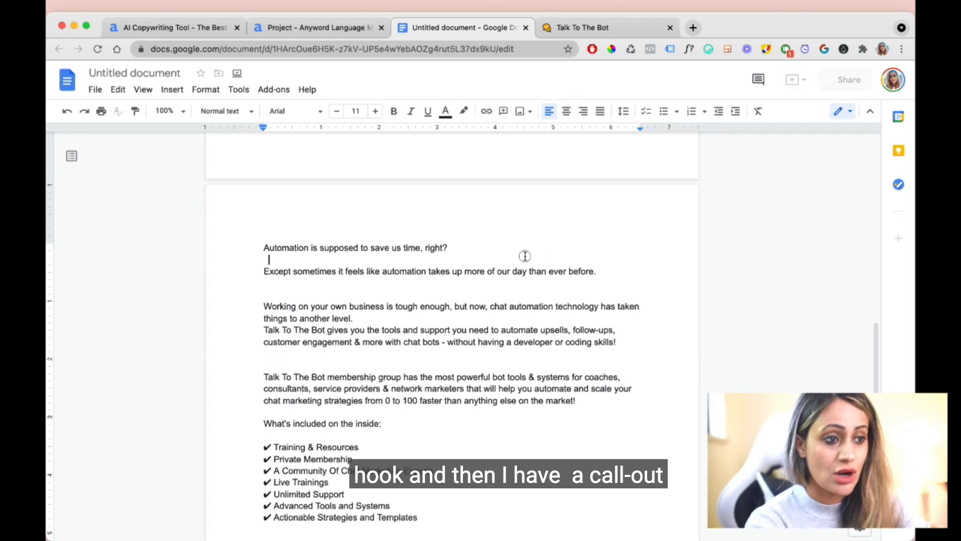
{"action": "triple_click", "coordinate": [584, 271]}
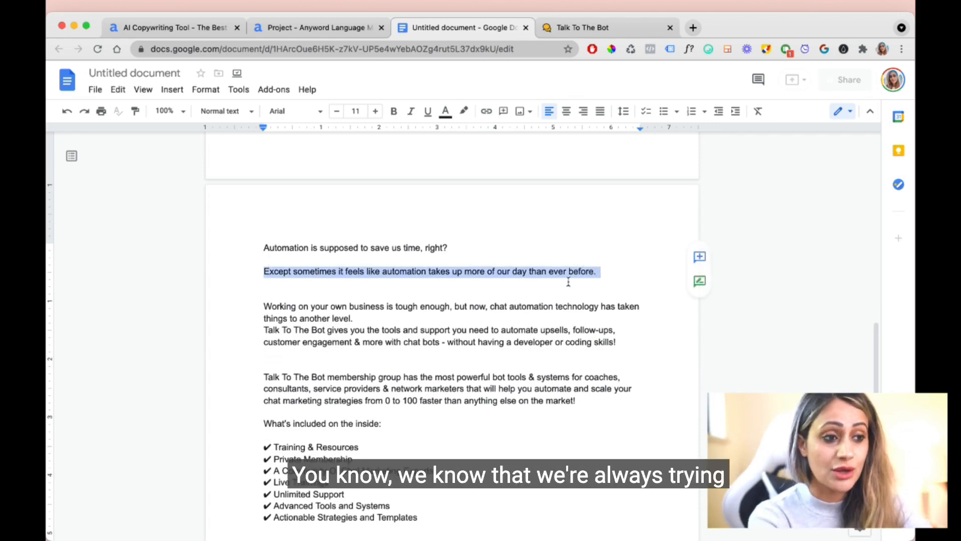
{"action": "left_click", "coordinate": [460, 289]}
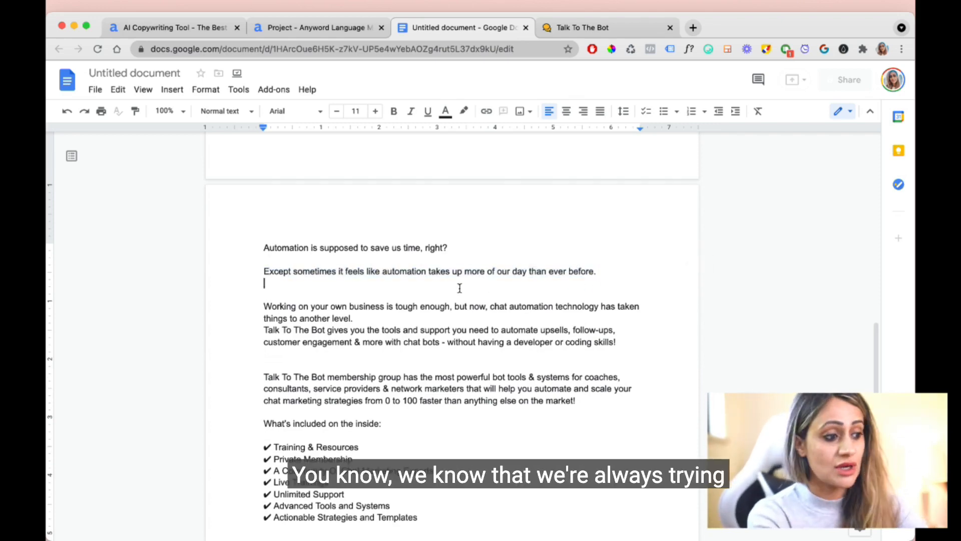
{"action": "key", "text": "BackSpace"}
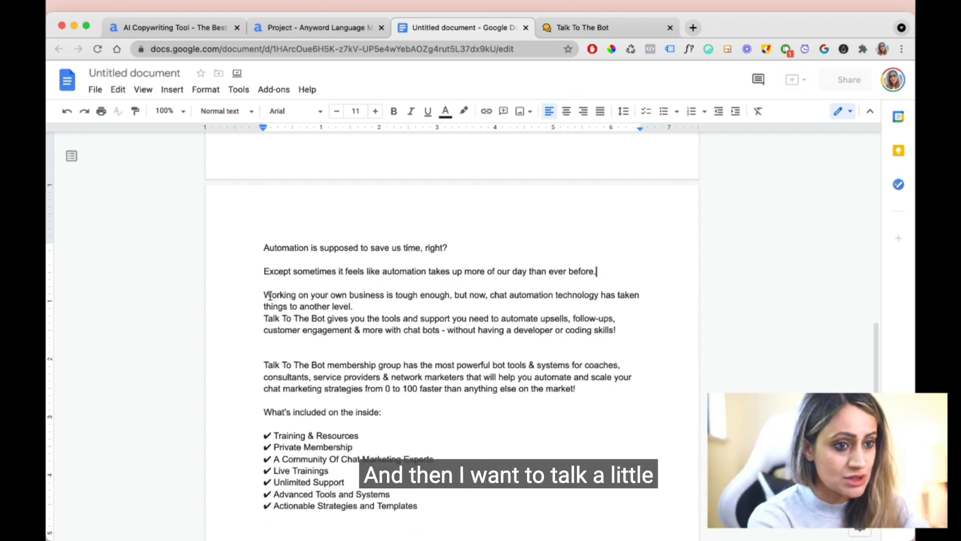
Step: Add a blank line after "things to another level." and remove the extra blank line above the "Talk To The Bot membership group" paragraph
{"action": "left_click_drag", "start_coordinate": [264, 295], "coordinate": [356, 307]}
{"action": "left_click", "coordinate": [360, 306]}
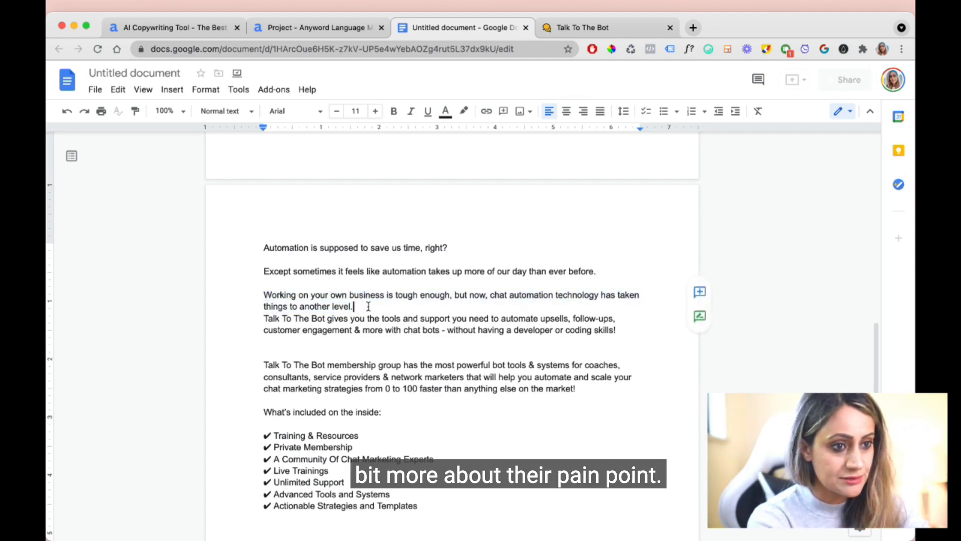
{"action": "key", "text": "Return"}
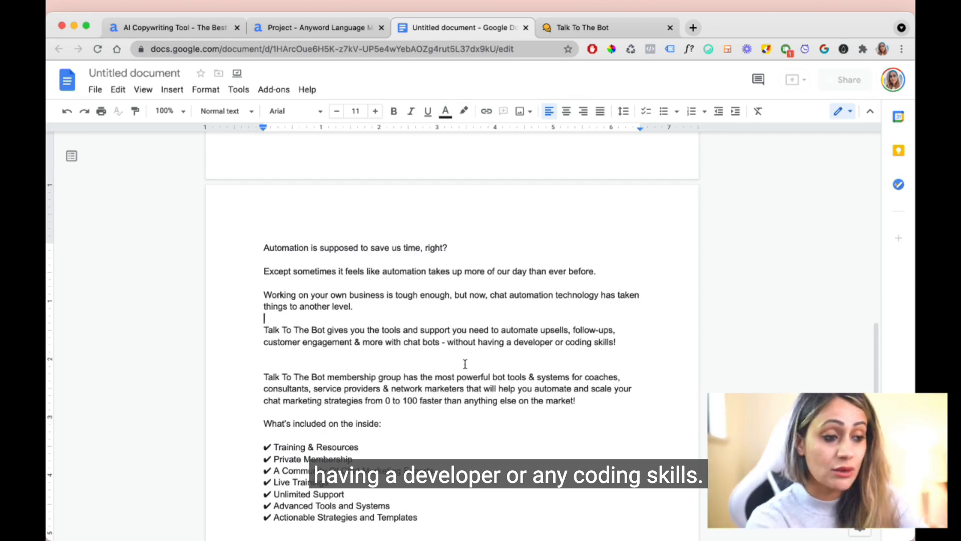
{"action": "left_click", "coordinate": [324, 364]}
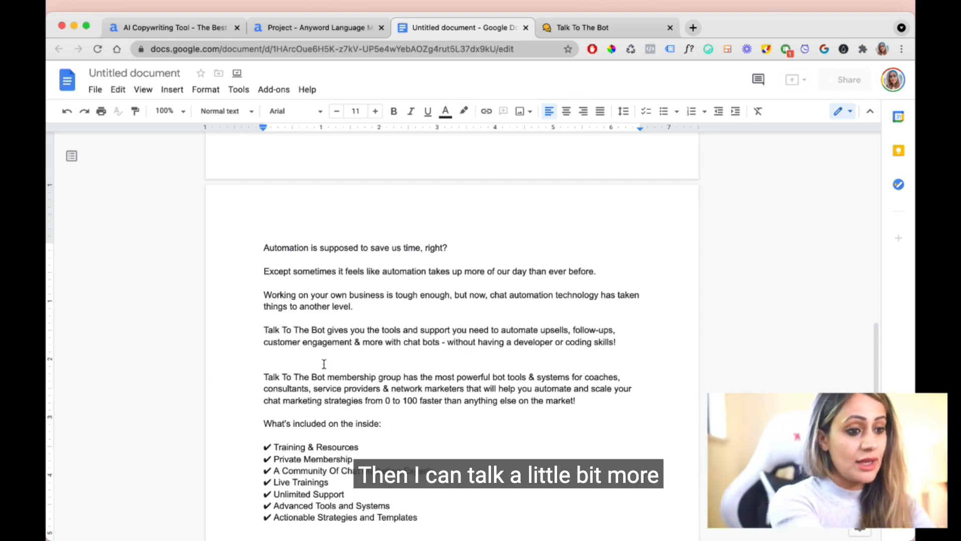
{"action": "key", "text": "BackSpace"}
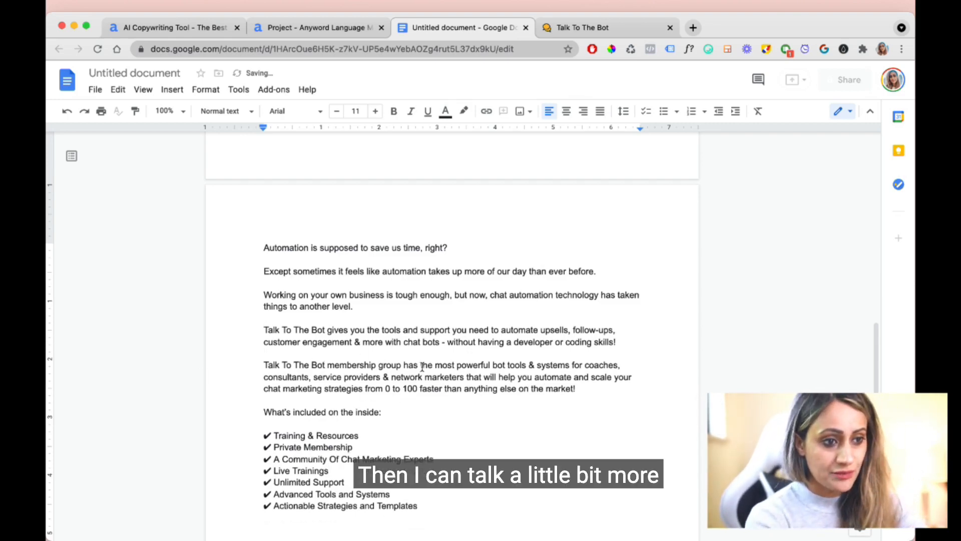
{"action": "scroll", "coordinate": [412, 330], "scroll_direction": "down", "scroll_amount": 2}
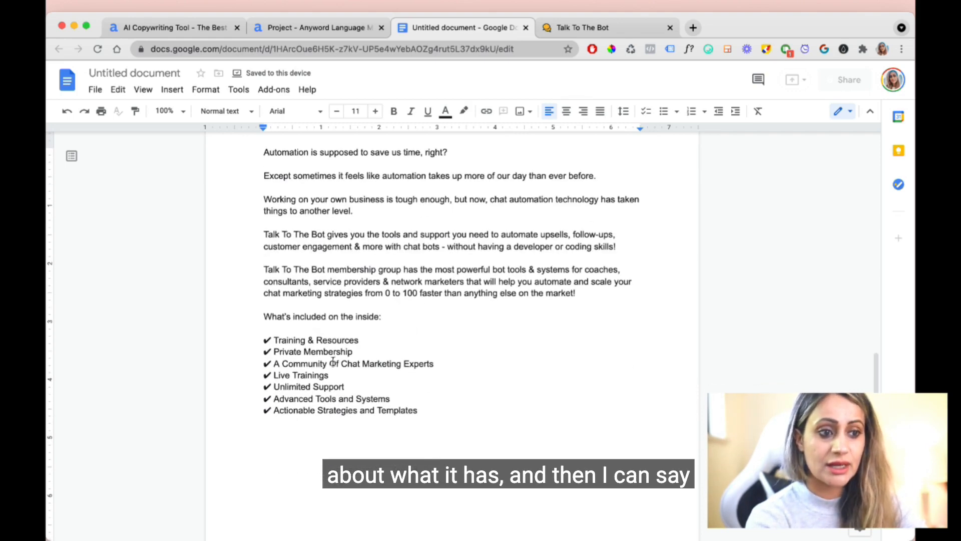
{"action": "scroll", "coordinate": [366, 425], "scroll_direction": "up", "scroll_amount": 1}
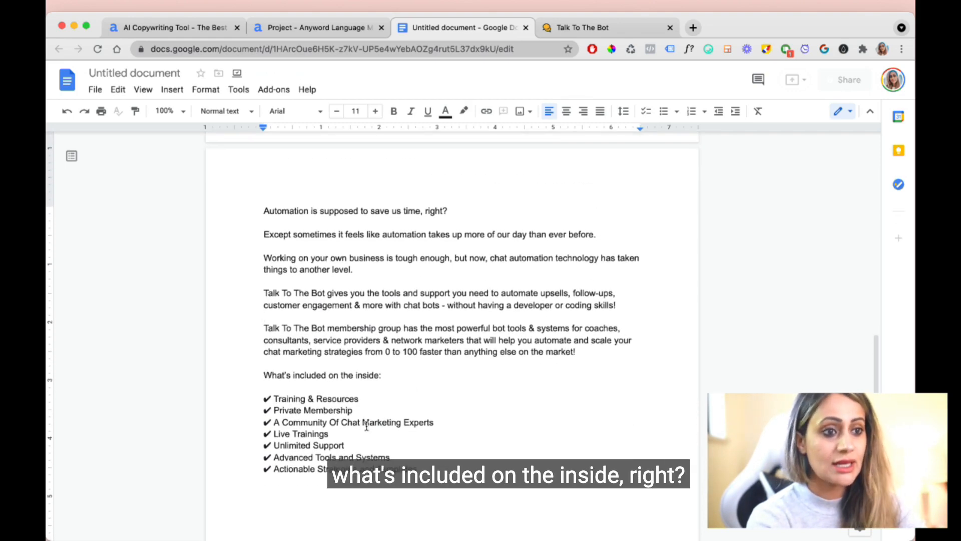
{"action": "scroll", "coordinate": [365, 275], "scroll_direction": "up", "scroll_amount": 5}
{"action": "scroll", "coordinate": [389, 234], "scroll_direction": "down", "scroll_amount": 4}
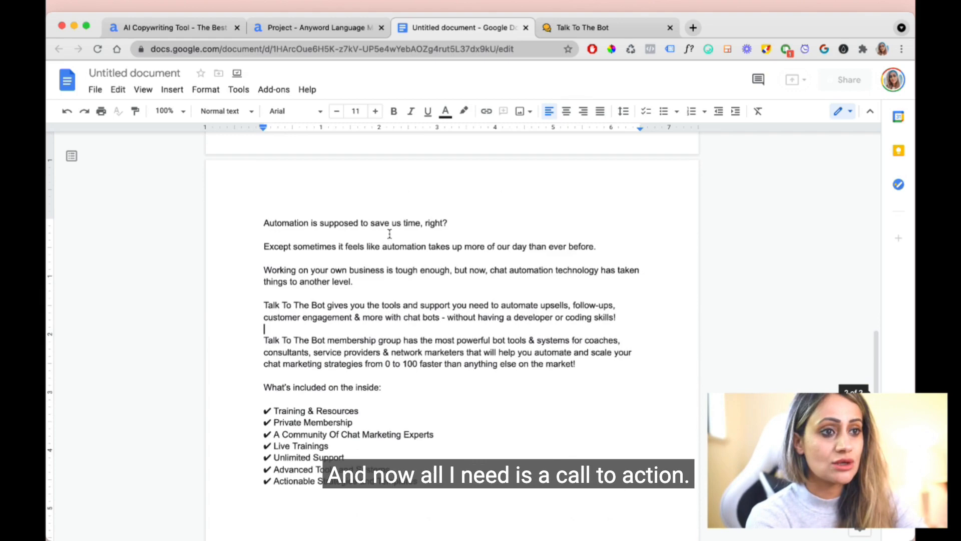
Step: Copy the Anyword variation starting "Automation: The new superpower." as a call to action and return to the Google Docs document
{"action": "left_click", "coordinate": [301, 28]}
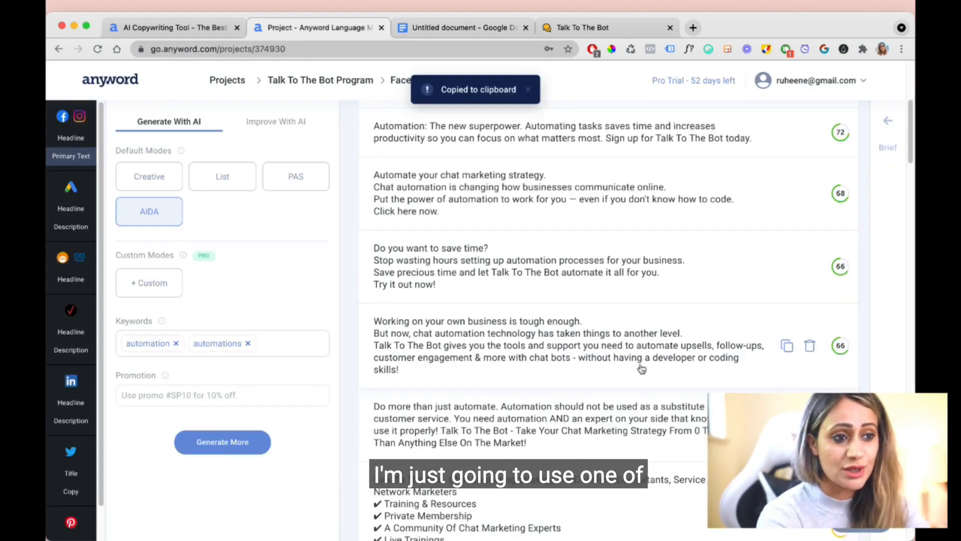
{"action": "scroll", "coordinate": [636, 372], "scroll_direction": "down", "scroll_amount": 1}
{"action": "scroll", "coordinate": [550, 407], "scroll_direction": "down", "scroll_amount": 1}
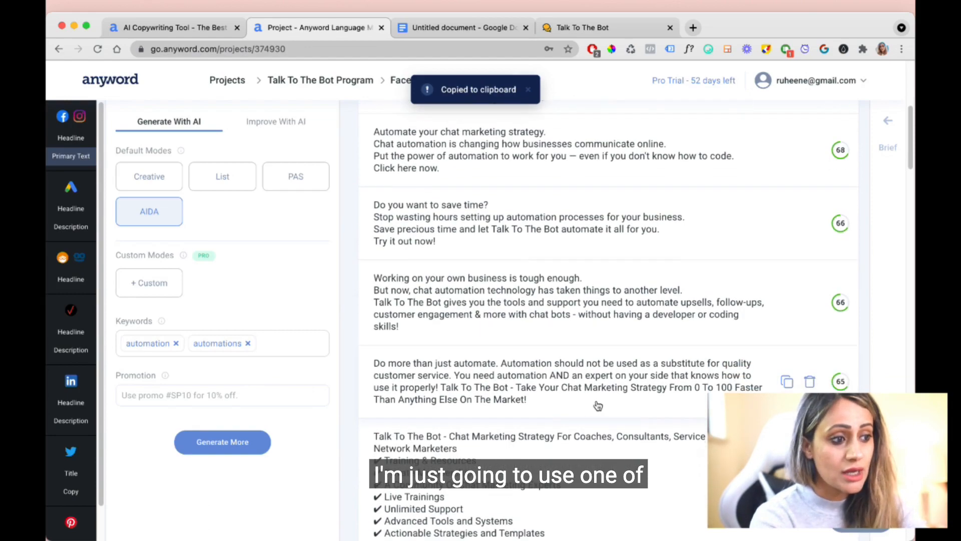
{"action": "scroll", "coordinate": [598, 403], "scroll_direction": "down", "scroll_amount": 5}
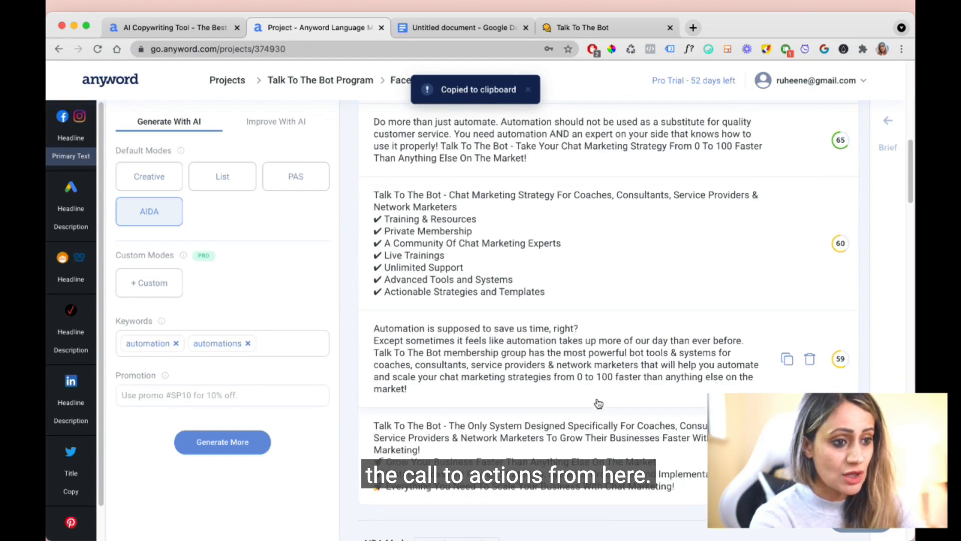
{"action": "scroll", "coordinate": [548, 418], "scroll_direction": "up", "scroll_amount": 8}
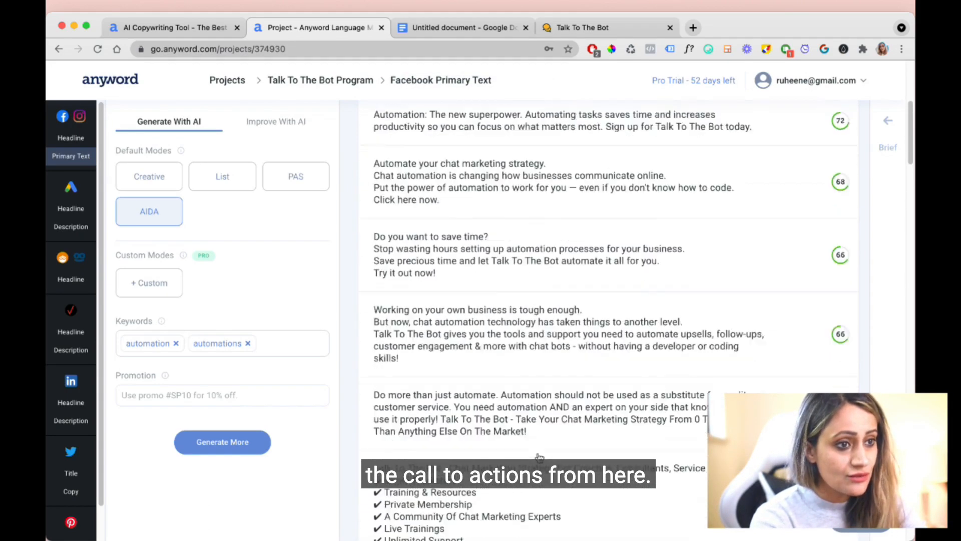
{"action": "scroll", "coordinate": [538, 457], "scroll_direction": "up", "scroll_amount": 2}
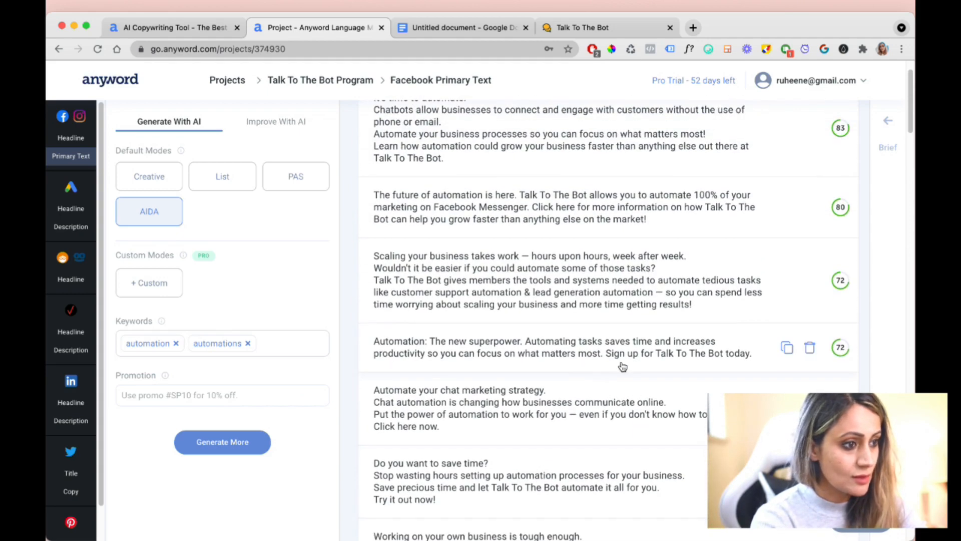
{"action": "left_click", "coordinate": [786, 347]}
{"action": "left_click", "coordinate": [428, 27]}
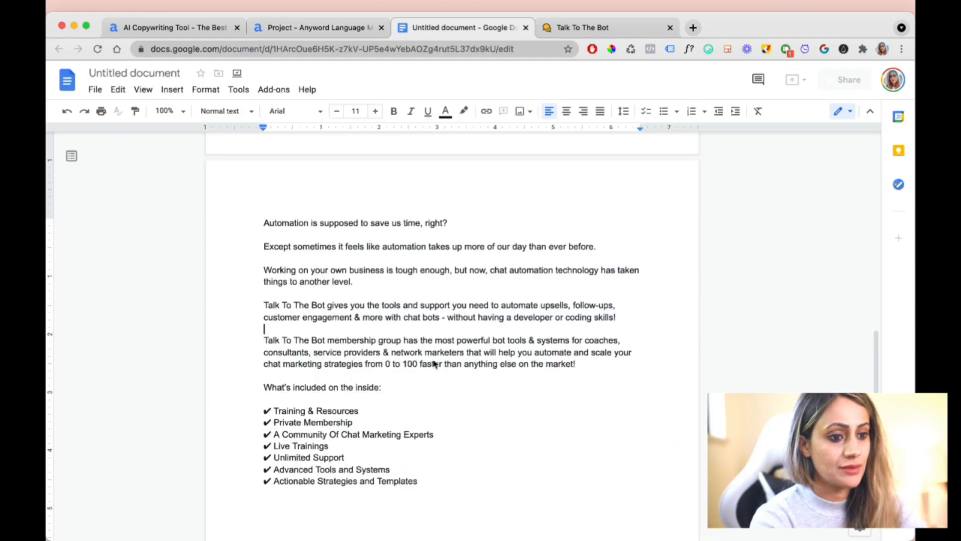
Step: Paste the copied variation below the checklist in Ad Copy 4, separated from it by a single blank line
{"action": "left_click", "coordinate": [466, 483]}
{"action": "key", "text": "Return"}
{"action": "key", "text": "Return"}
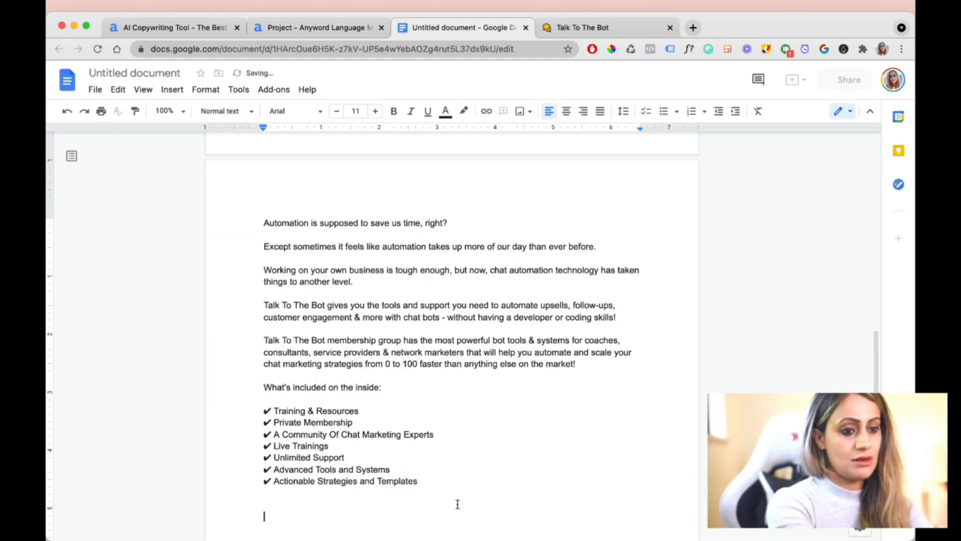
{"action": "key", "text": "cmd+v"}
{"action": "scroll", "coordinate": [316, 403], "scroll_direction": "down", "scroll_amount": 2}
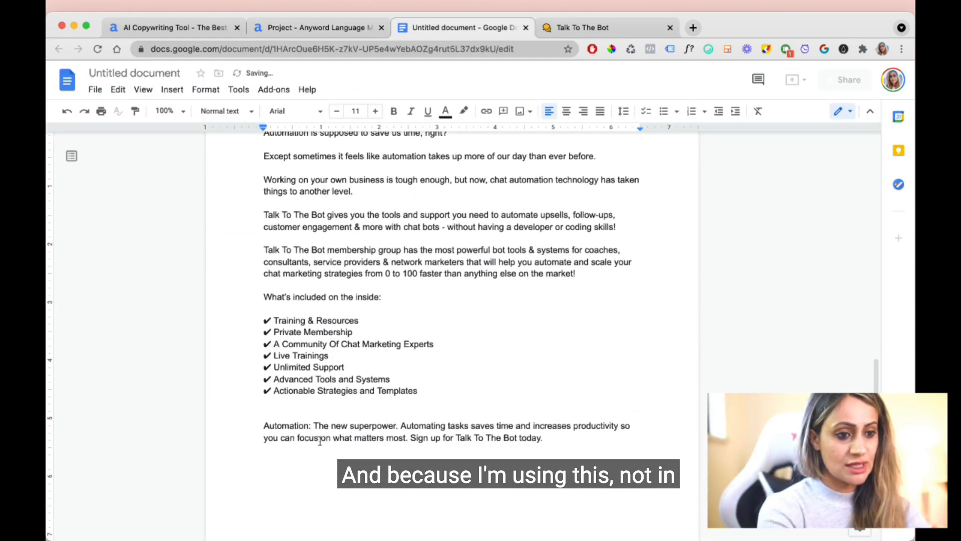
{"action": "left_click", "coordinate": [309, 417]}
{"action": "key", "text": "BackSpace"}
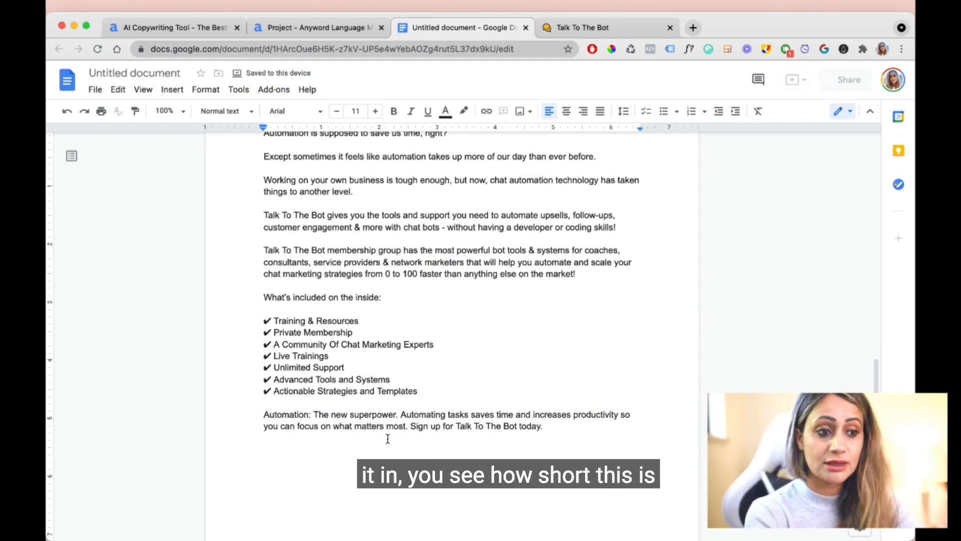
Step: Replace "Automation: The new superpower." with "If you want to learn more about how" and lowercase the first letter of "Automating"
{"action": "left_click_drag", "start_coordinate": [599, 425], "coordinate": [247, 419]}
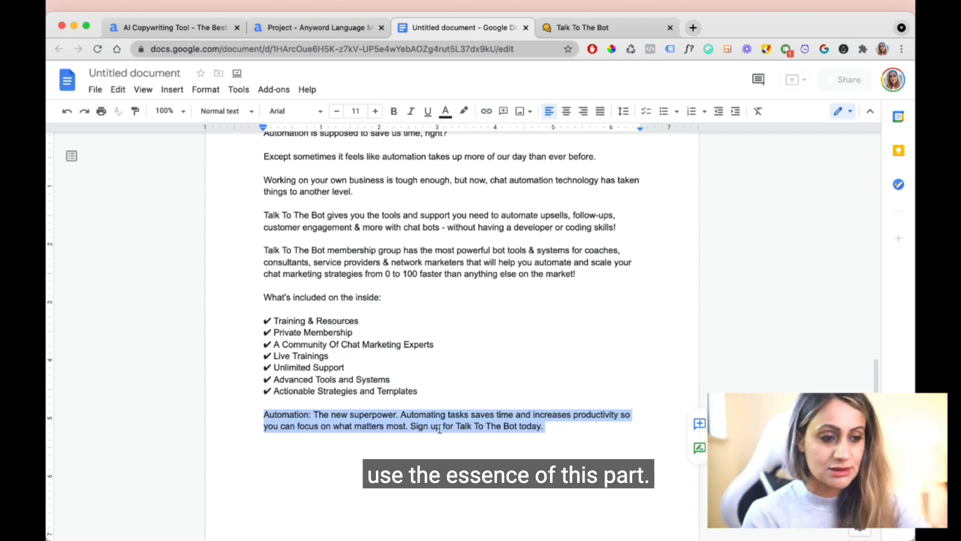
{"action": "left_click", "coordinate": [563, 429]}
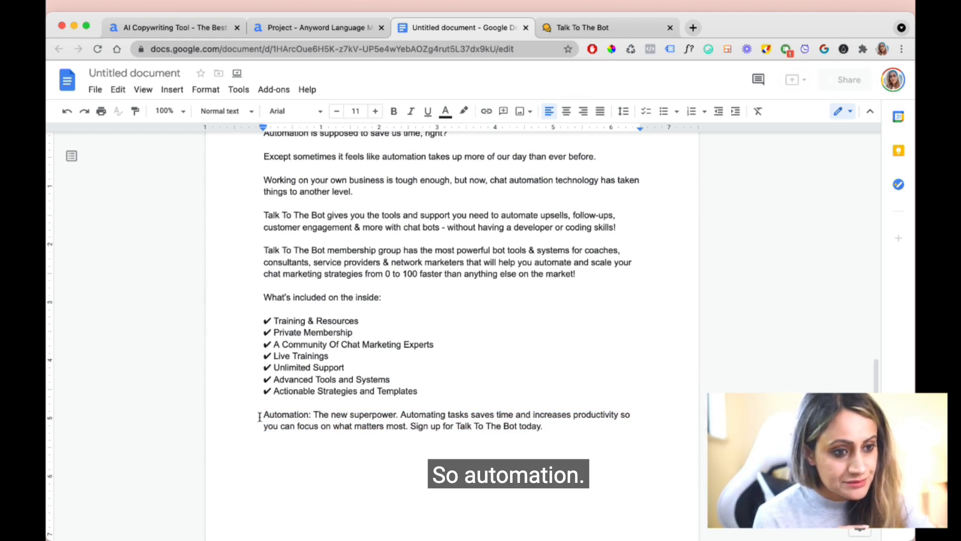
{"action": "left_click_drag", "start_coordinate": [264, 414], "coordinate": [401, 414]}
{"action": "key", "text": "BackSpace"}
{"action": "type", "text": "If you want to "}
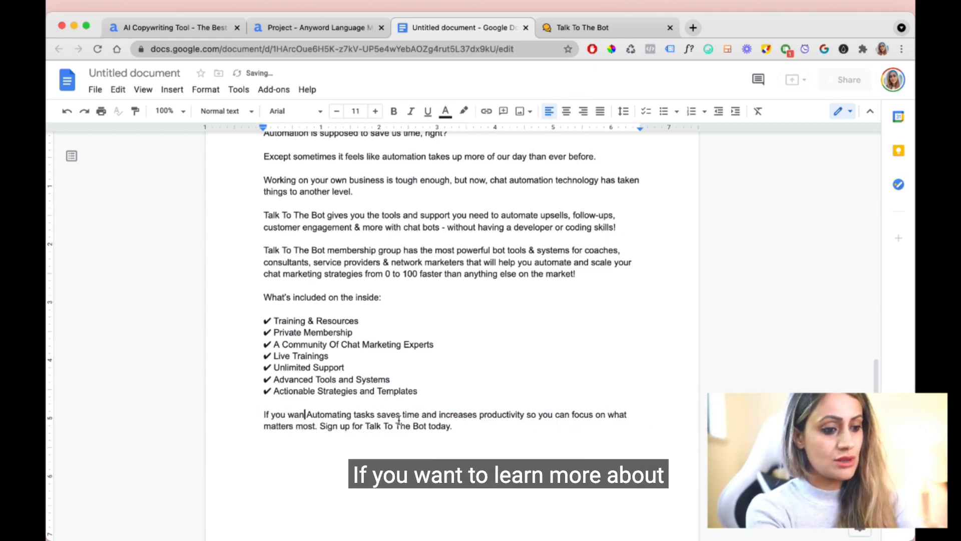
{"action": "type", "text": "learn more "}
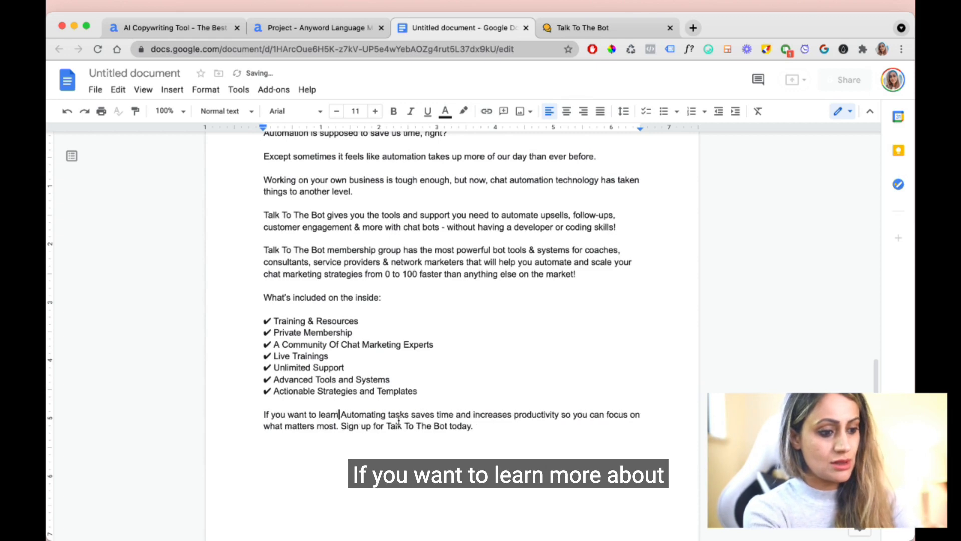
{"action": "type", "text": "about how"}
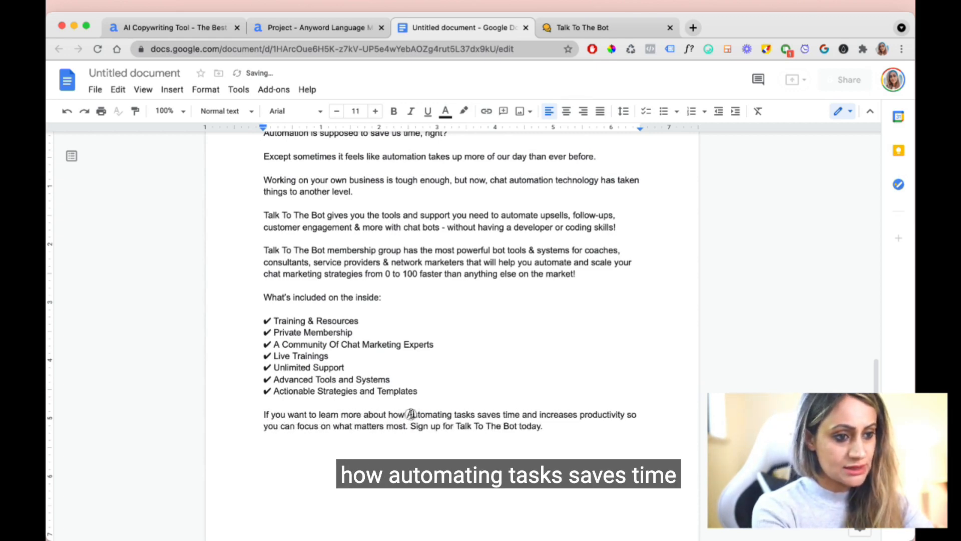
{"action": "key", "text": "Delete"}
{"action": "type", "text": "a"}
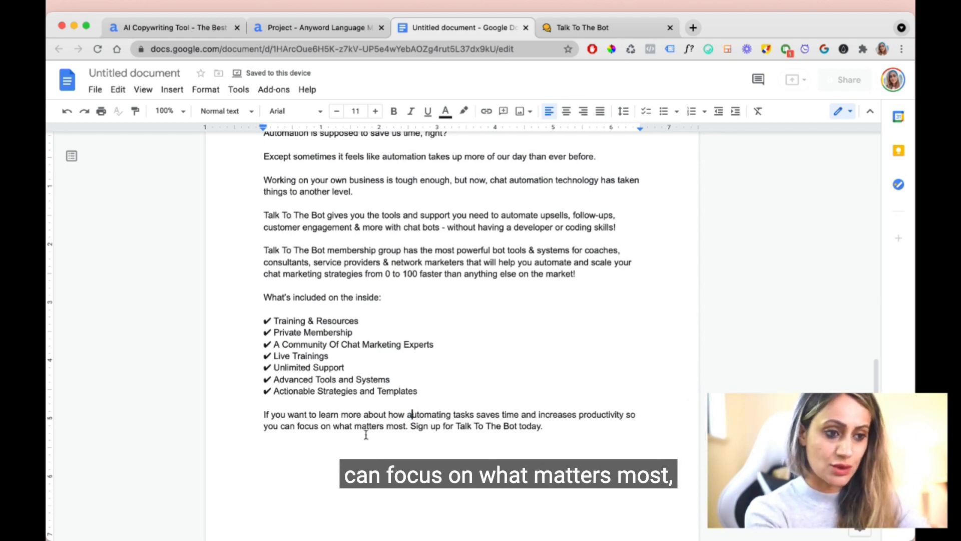
Step: Change the period after "what matters most" to a comma and end the call to action with "today!"
{"action": "left_click", "coordinate": [409, 427]}
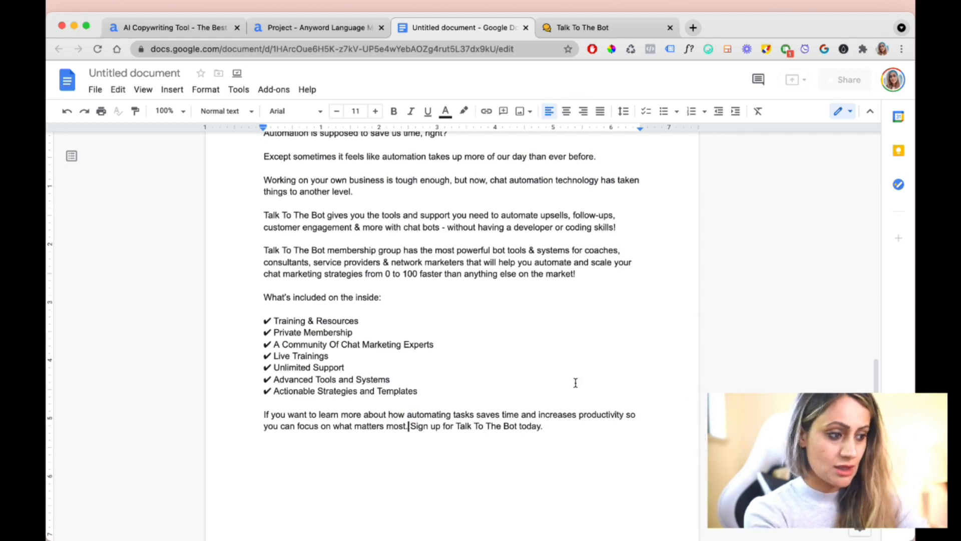
{"action": "key", "text": "BackSpace"}
{"action": "type", "text": ","}
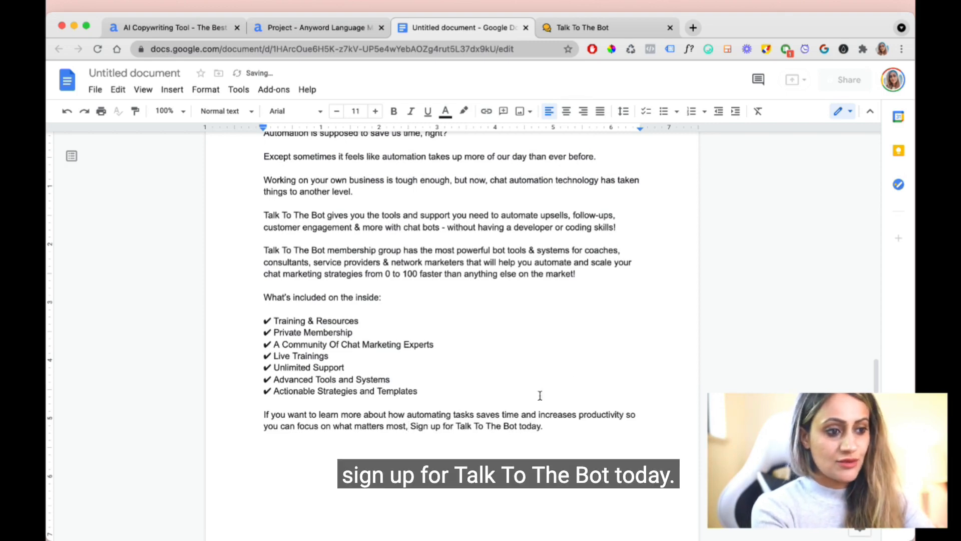
{"action": "left_click", "coordinate": [557, 429]}
{"action": "type", "text": "!"}
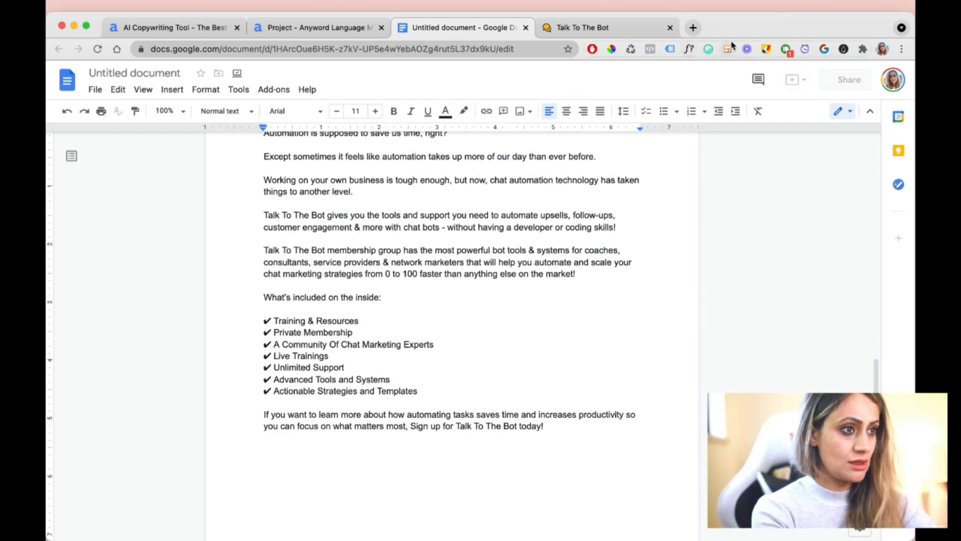
Step: Copy the backhand index pointing down emoji from JoyPixels and paste it after "Sign up for Talk To The Bot today!"
{"action": "left_click", "coordinate": [708, 49]}
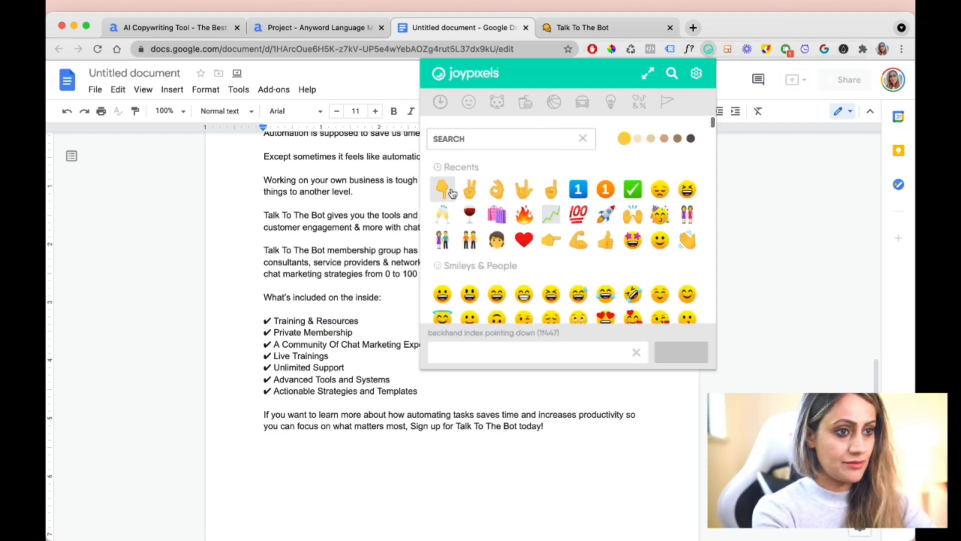
{"action": "left_click", "coordinate": [451, 193]}
{"action": "left_click", "coordinate": [576, 423]}
{"action": "key", "text": "super+v"}
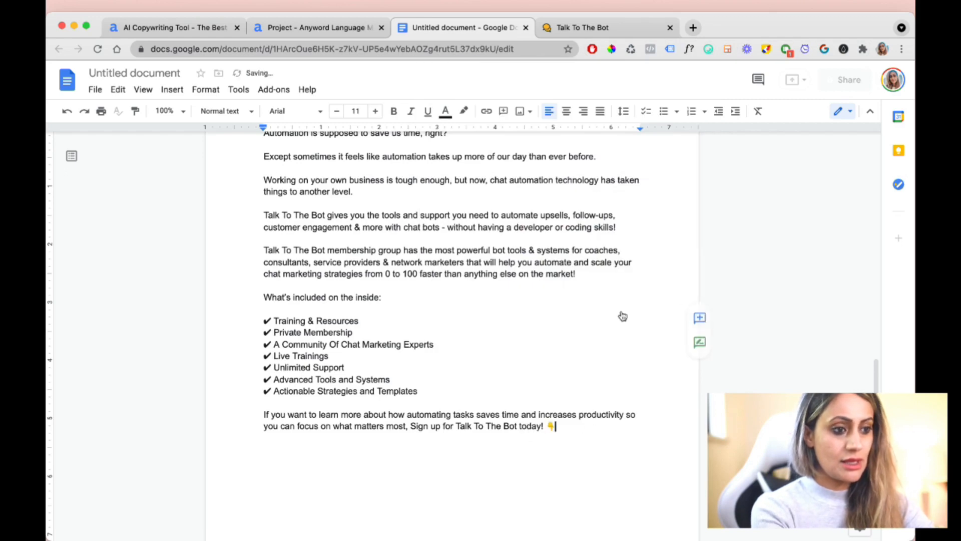
{"action": "scroll", "coordinate": [611, 320], "scroll_direction": "up", "scroll_amount": 5}
{"action": "scroll", "coordinate": [573, 356], "scroll_direction": "down", "scroll_amount": 2}
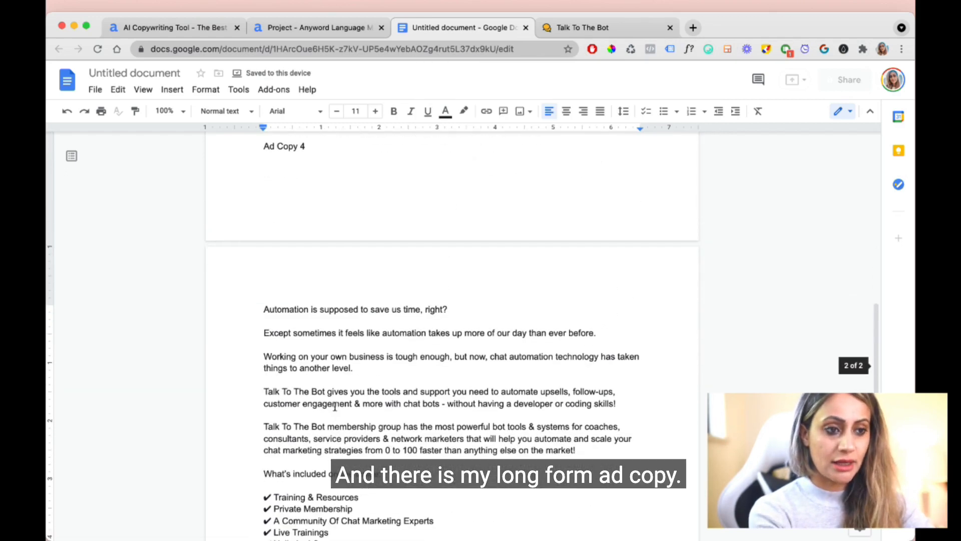
{"action": "scroll", "coordinate": [380, 411], "scroll_direction": "down", "scroll_amount": 5}
{"action": "scroll", "coordinate": [592, 379], "scroll_direction": "up", "scroll_amount": 2}
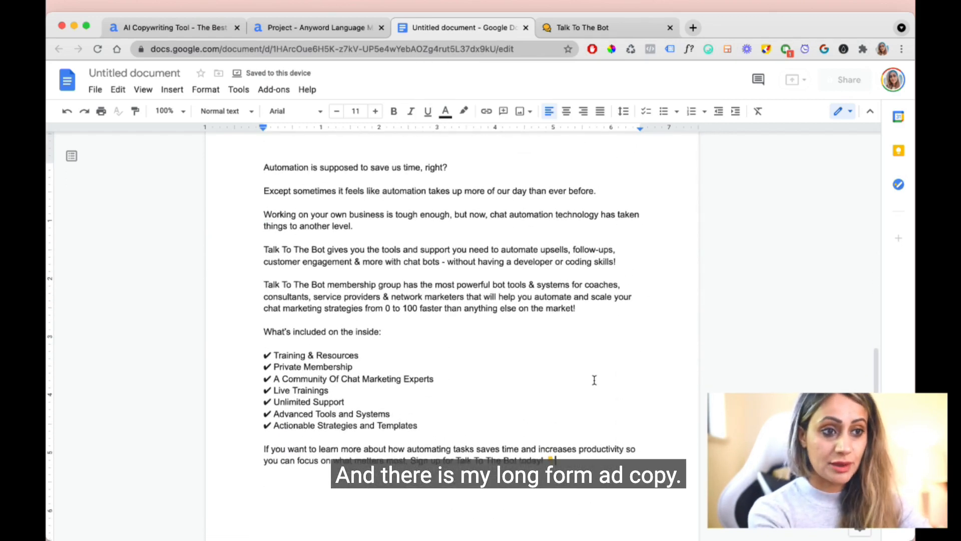
{"action": "scroll", "coordinate": [386, 411], "scroll_direction": "up", "scroll_amount": 2}
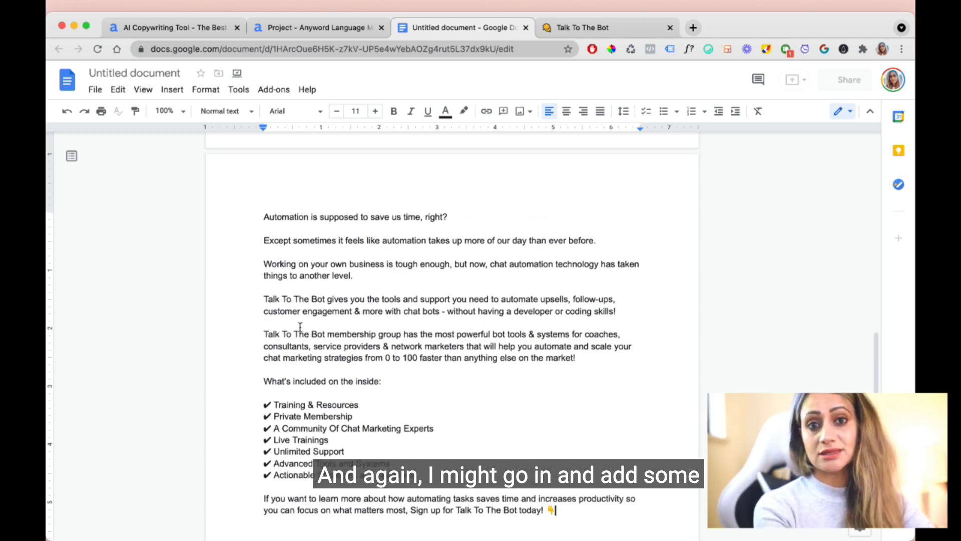